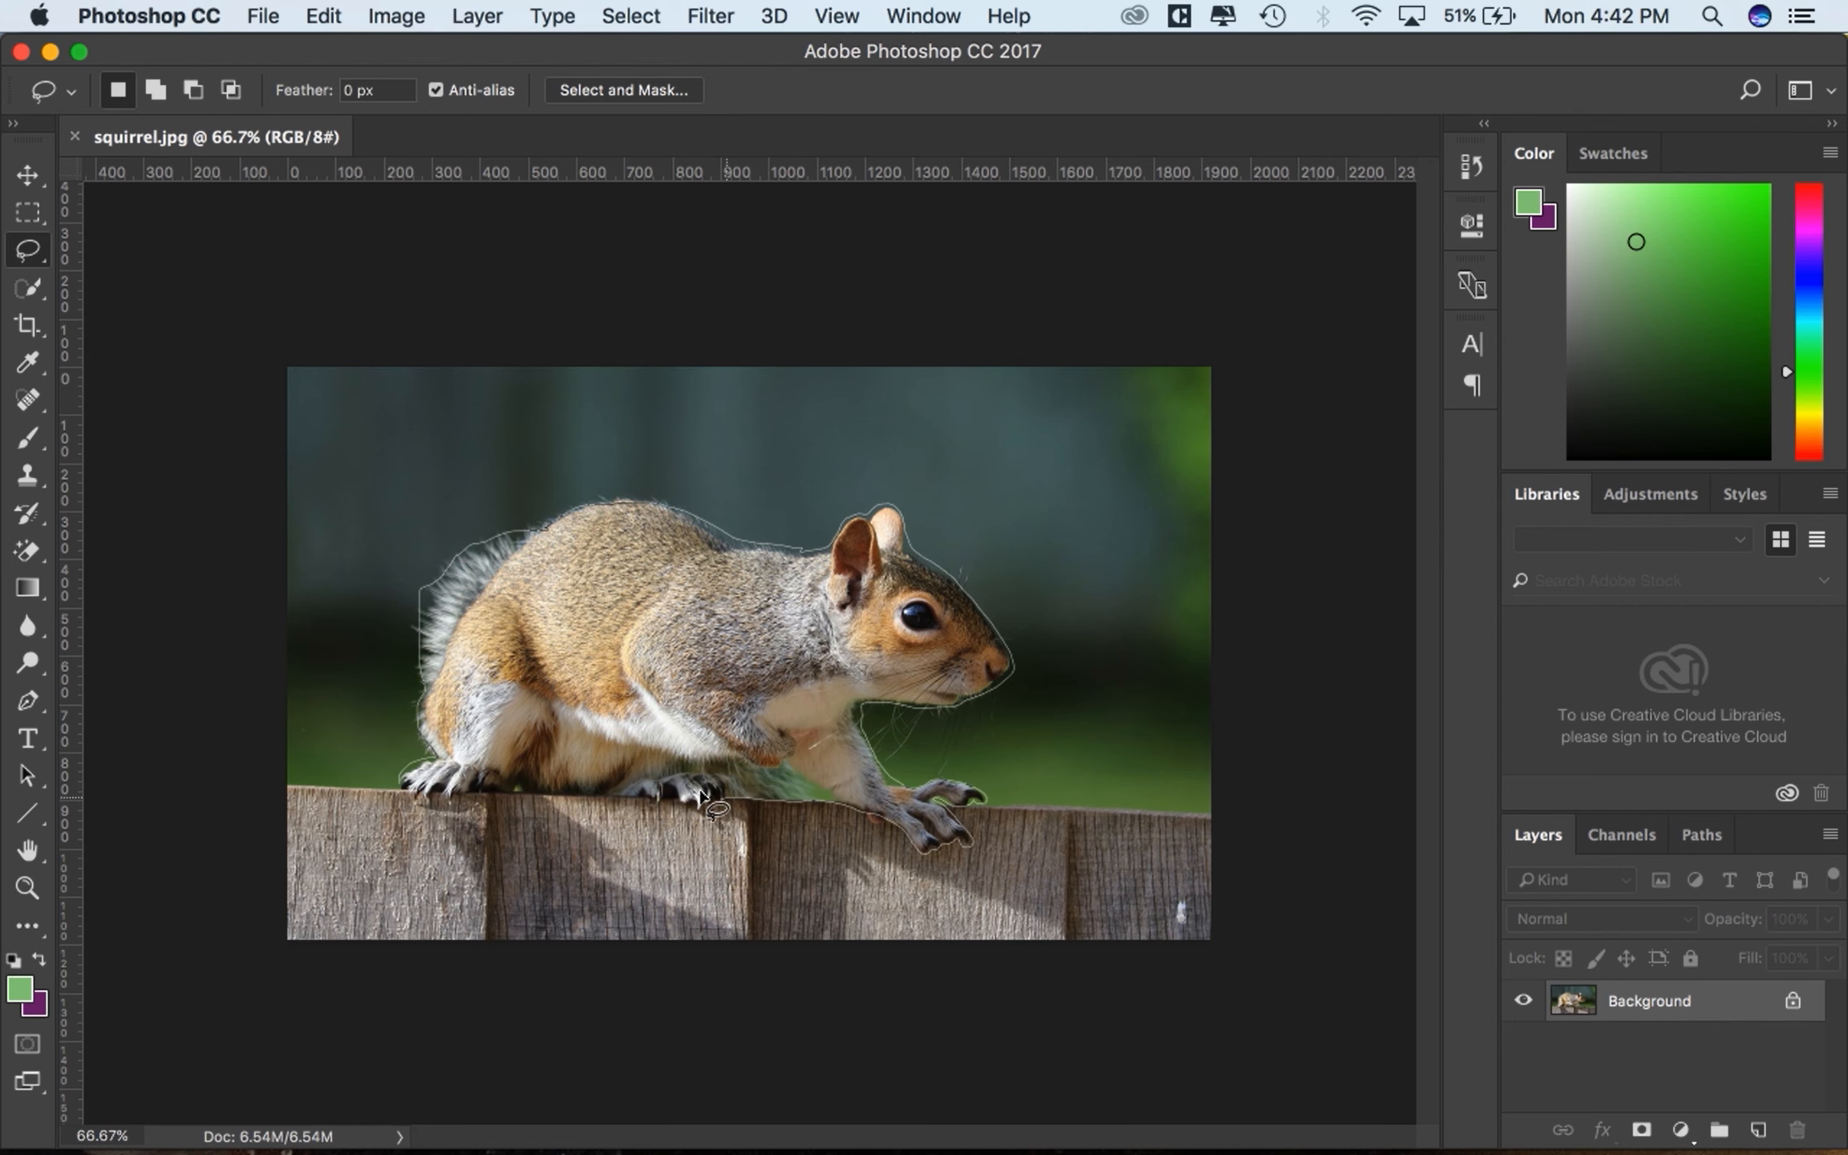
# - Outline the squirrel with the Lasso tool and unlock the Background layer
pyautogui.moveTo(504, 762); pyautogui.dragTo(504, 764)
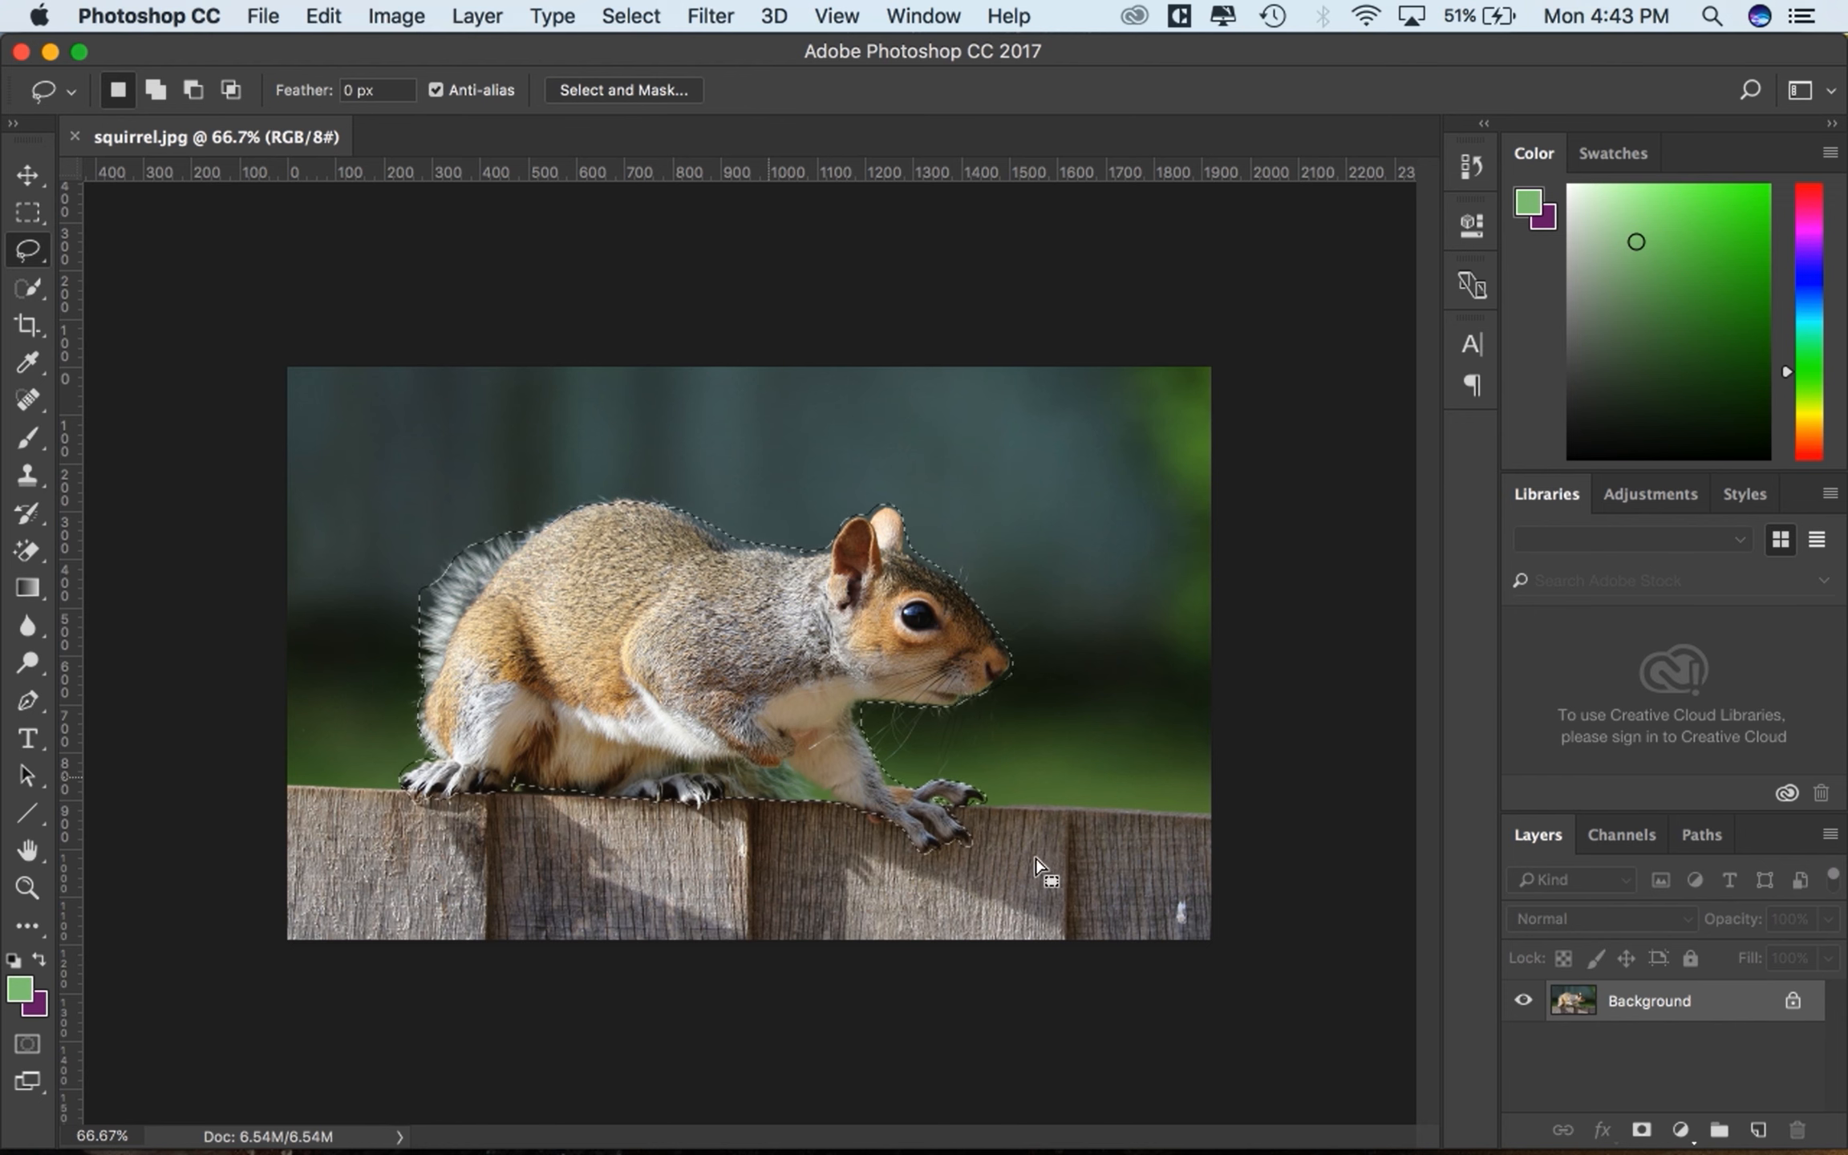
pyautogui.click(1793, 1000)
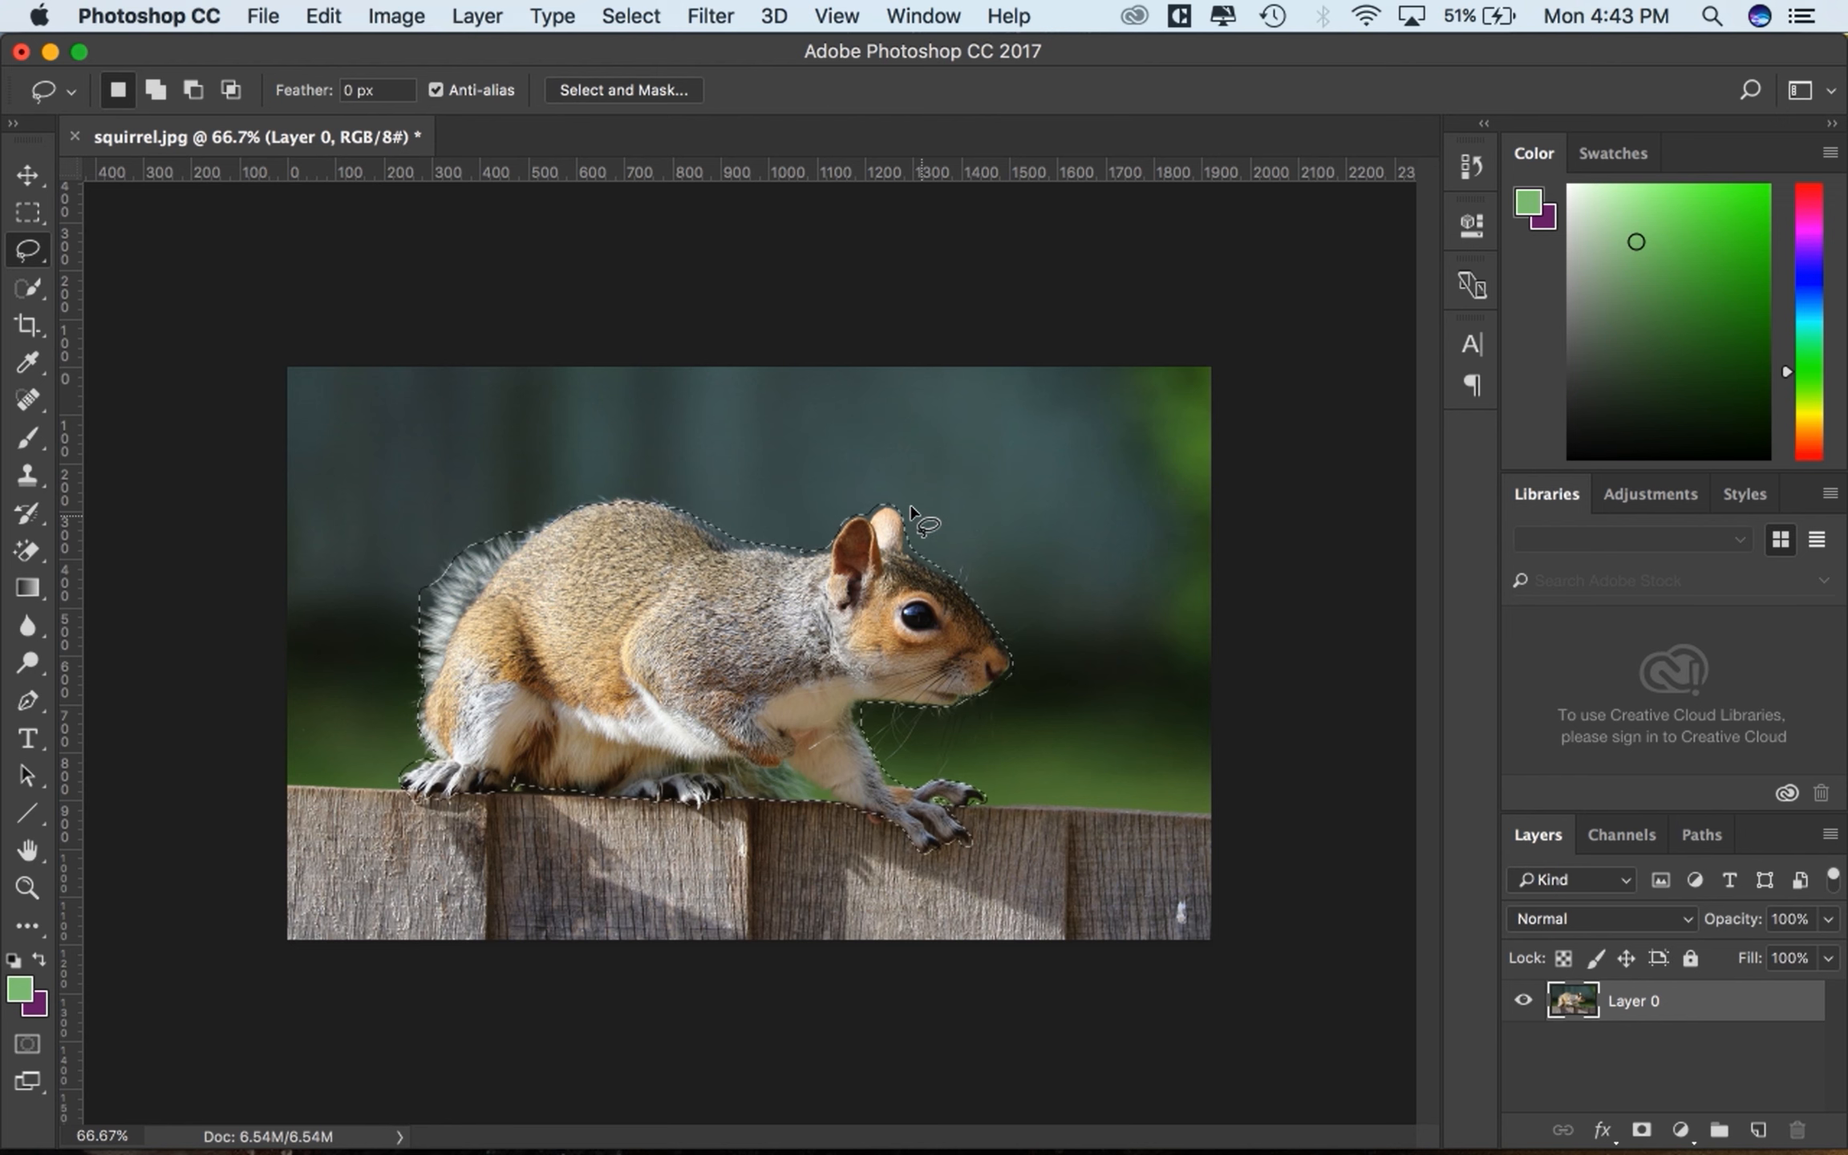
# - Invert the squirrel selection and delete the background around the animal, undoing the trial deletion of the squirrel first
pyautogui.press('Delete')
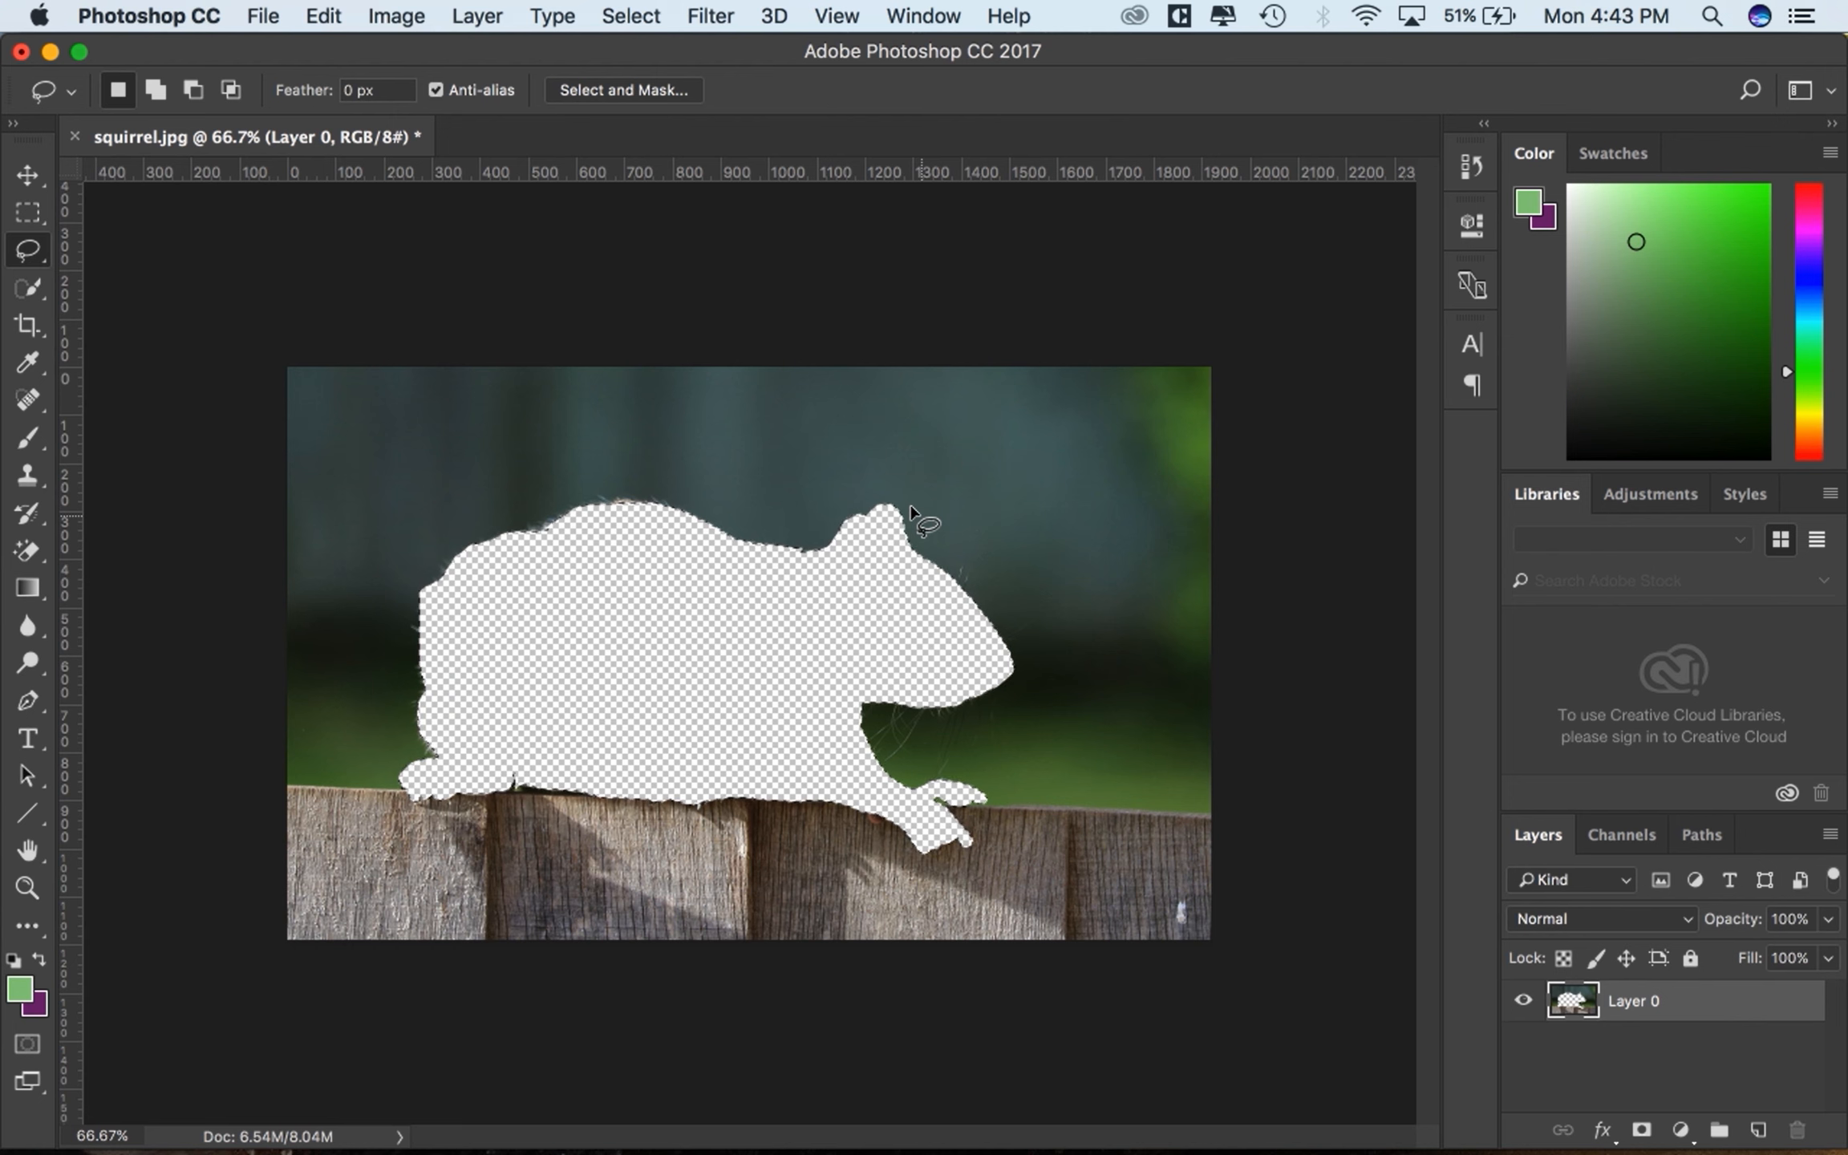
pyautogui.hotkey('shift', 'BackSpace')
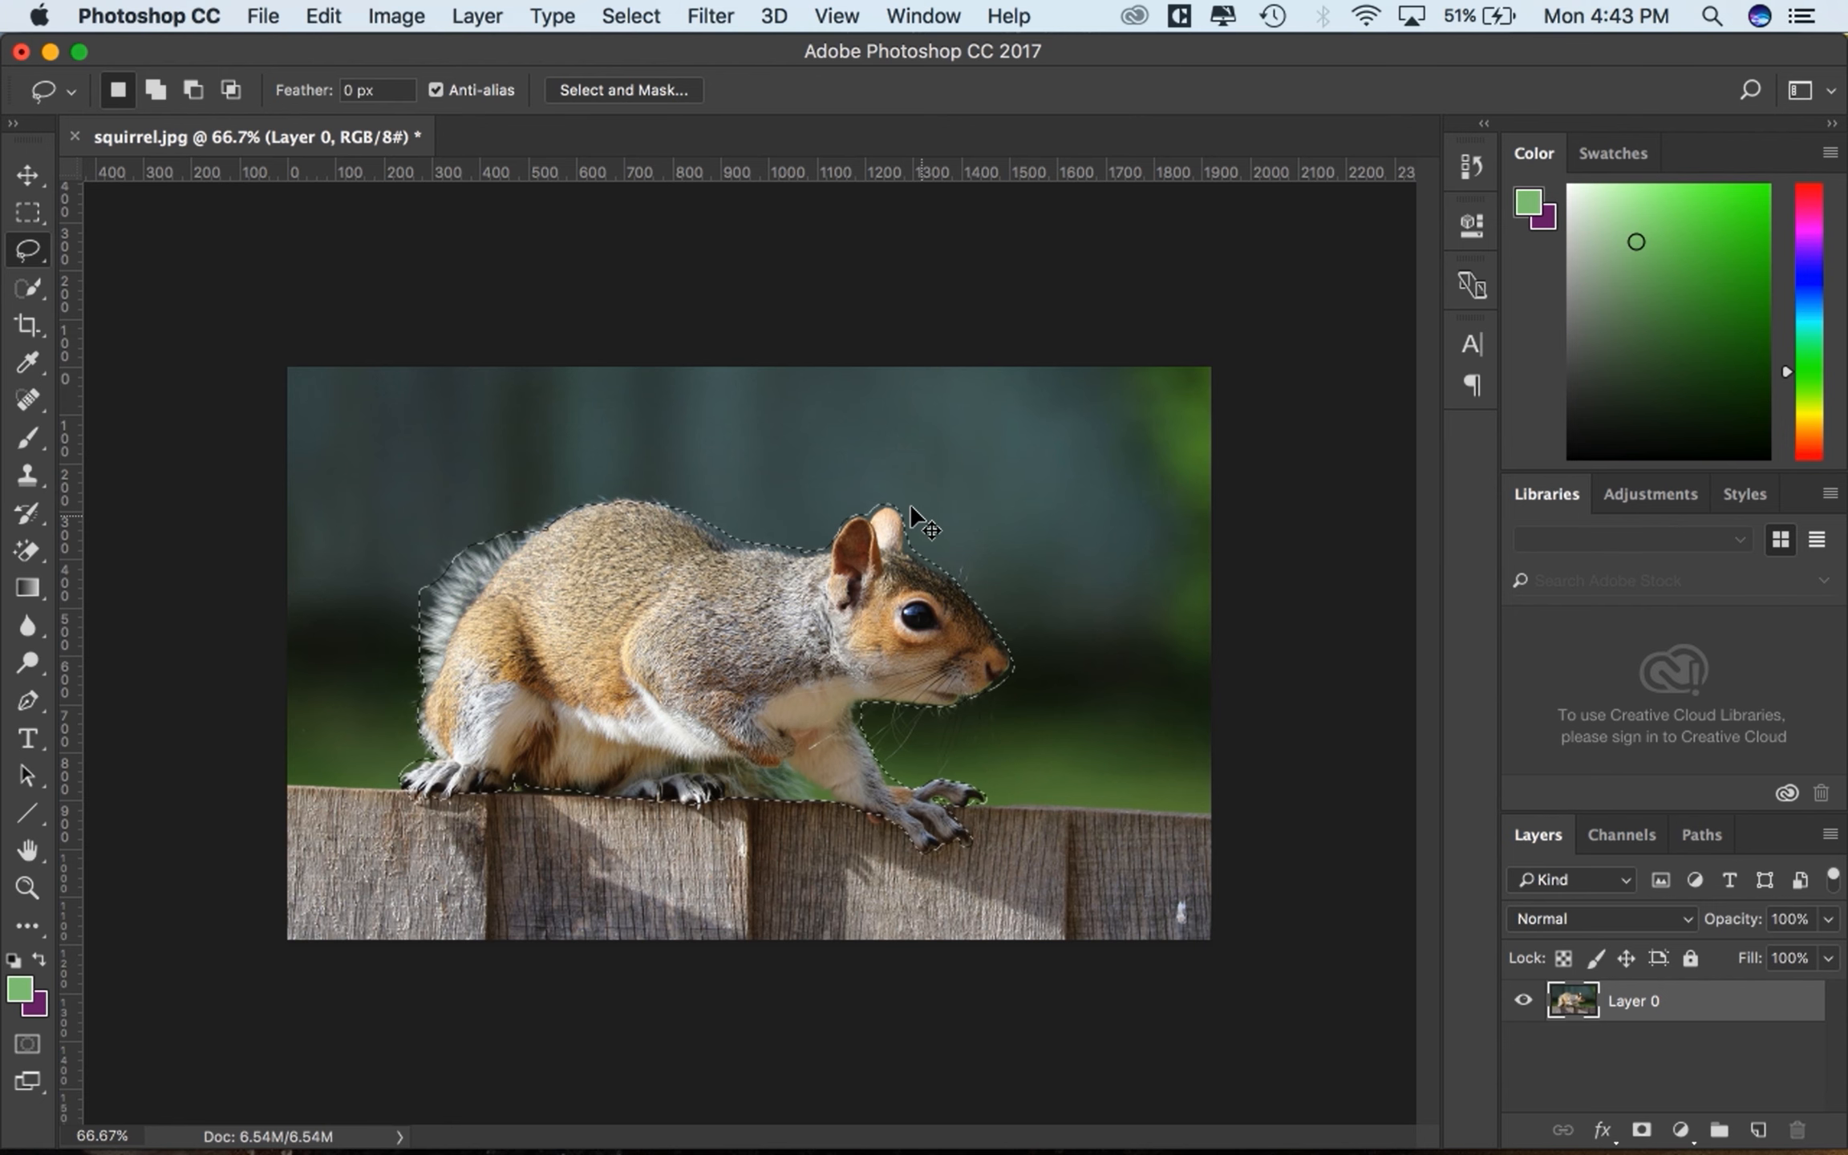
pyautogui.press('super+shift+i')
pyautogui.press('Delete')
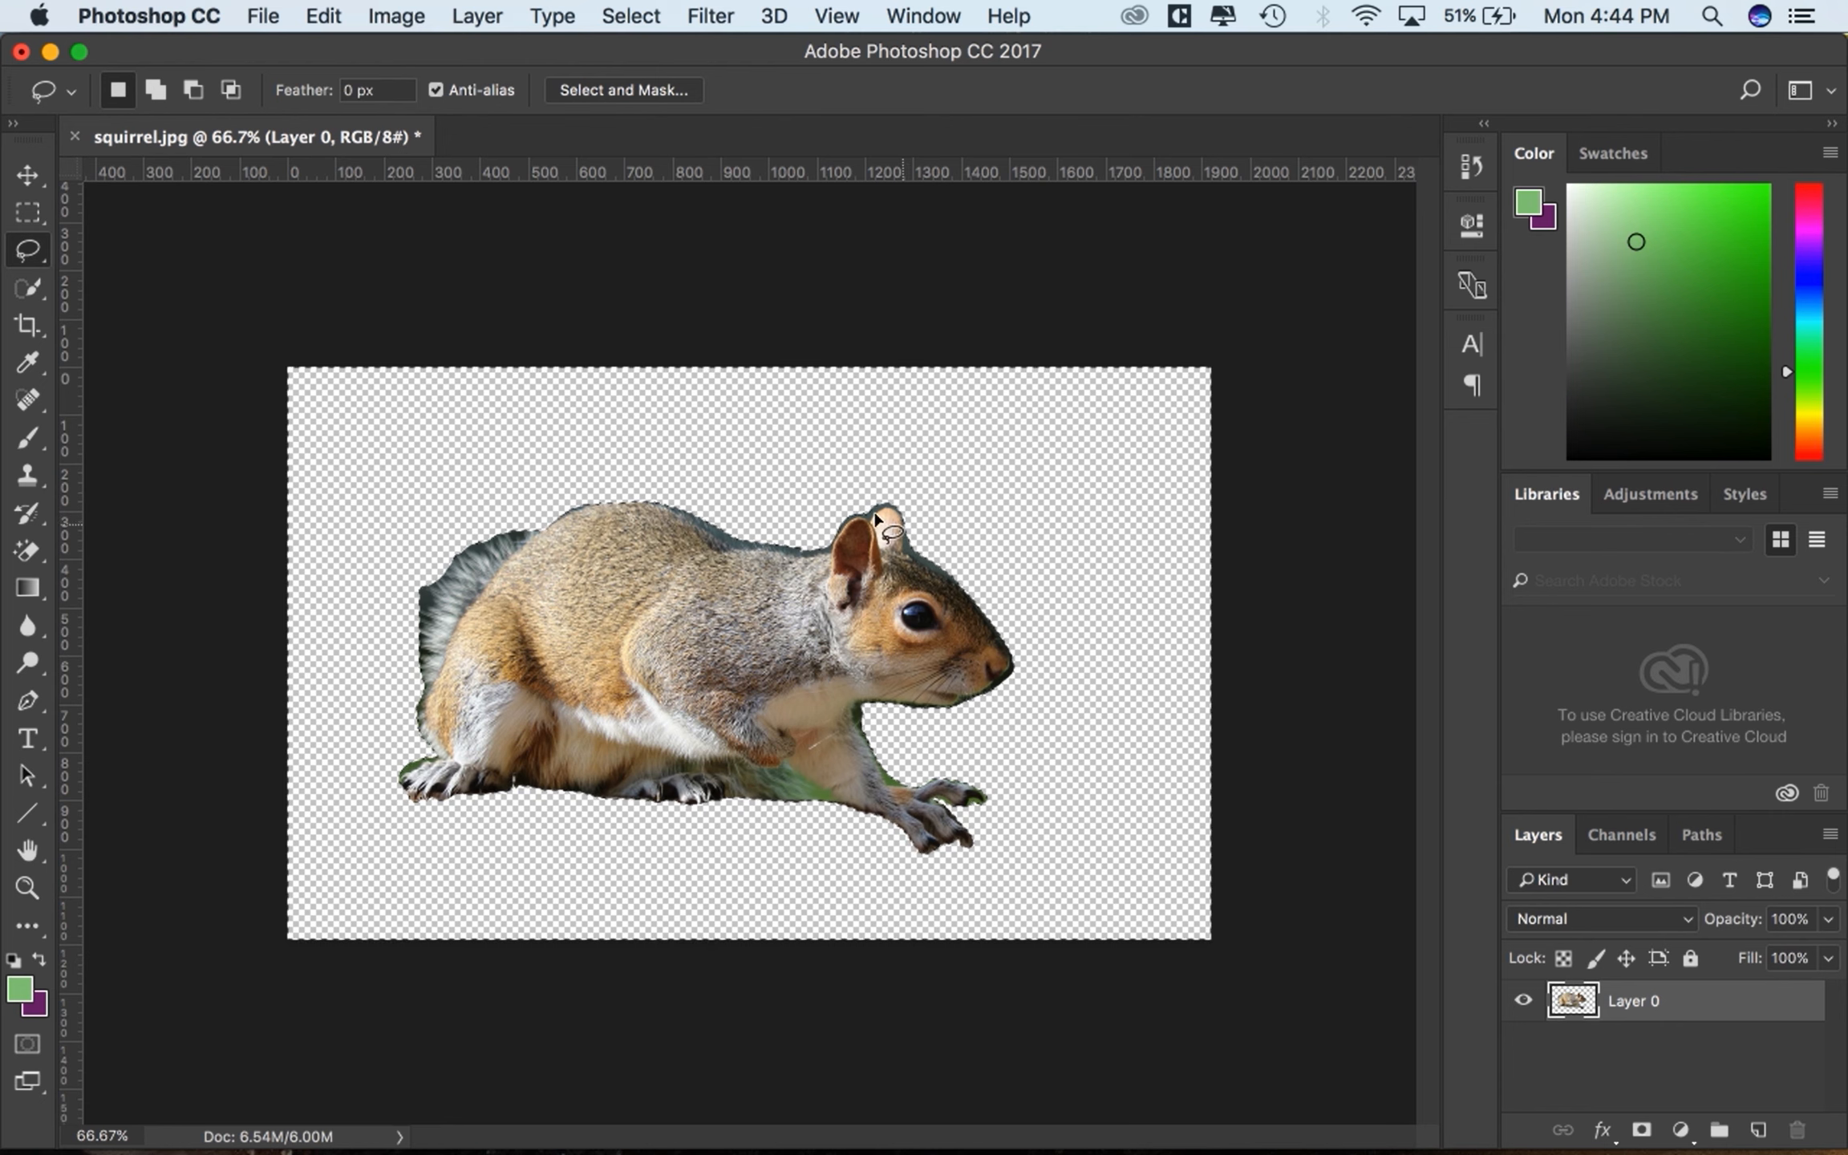
# - Close squirrel.jpg without saving and choose the Polygonal Lasso tool
pyautogui.click(75, 136)
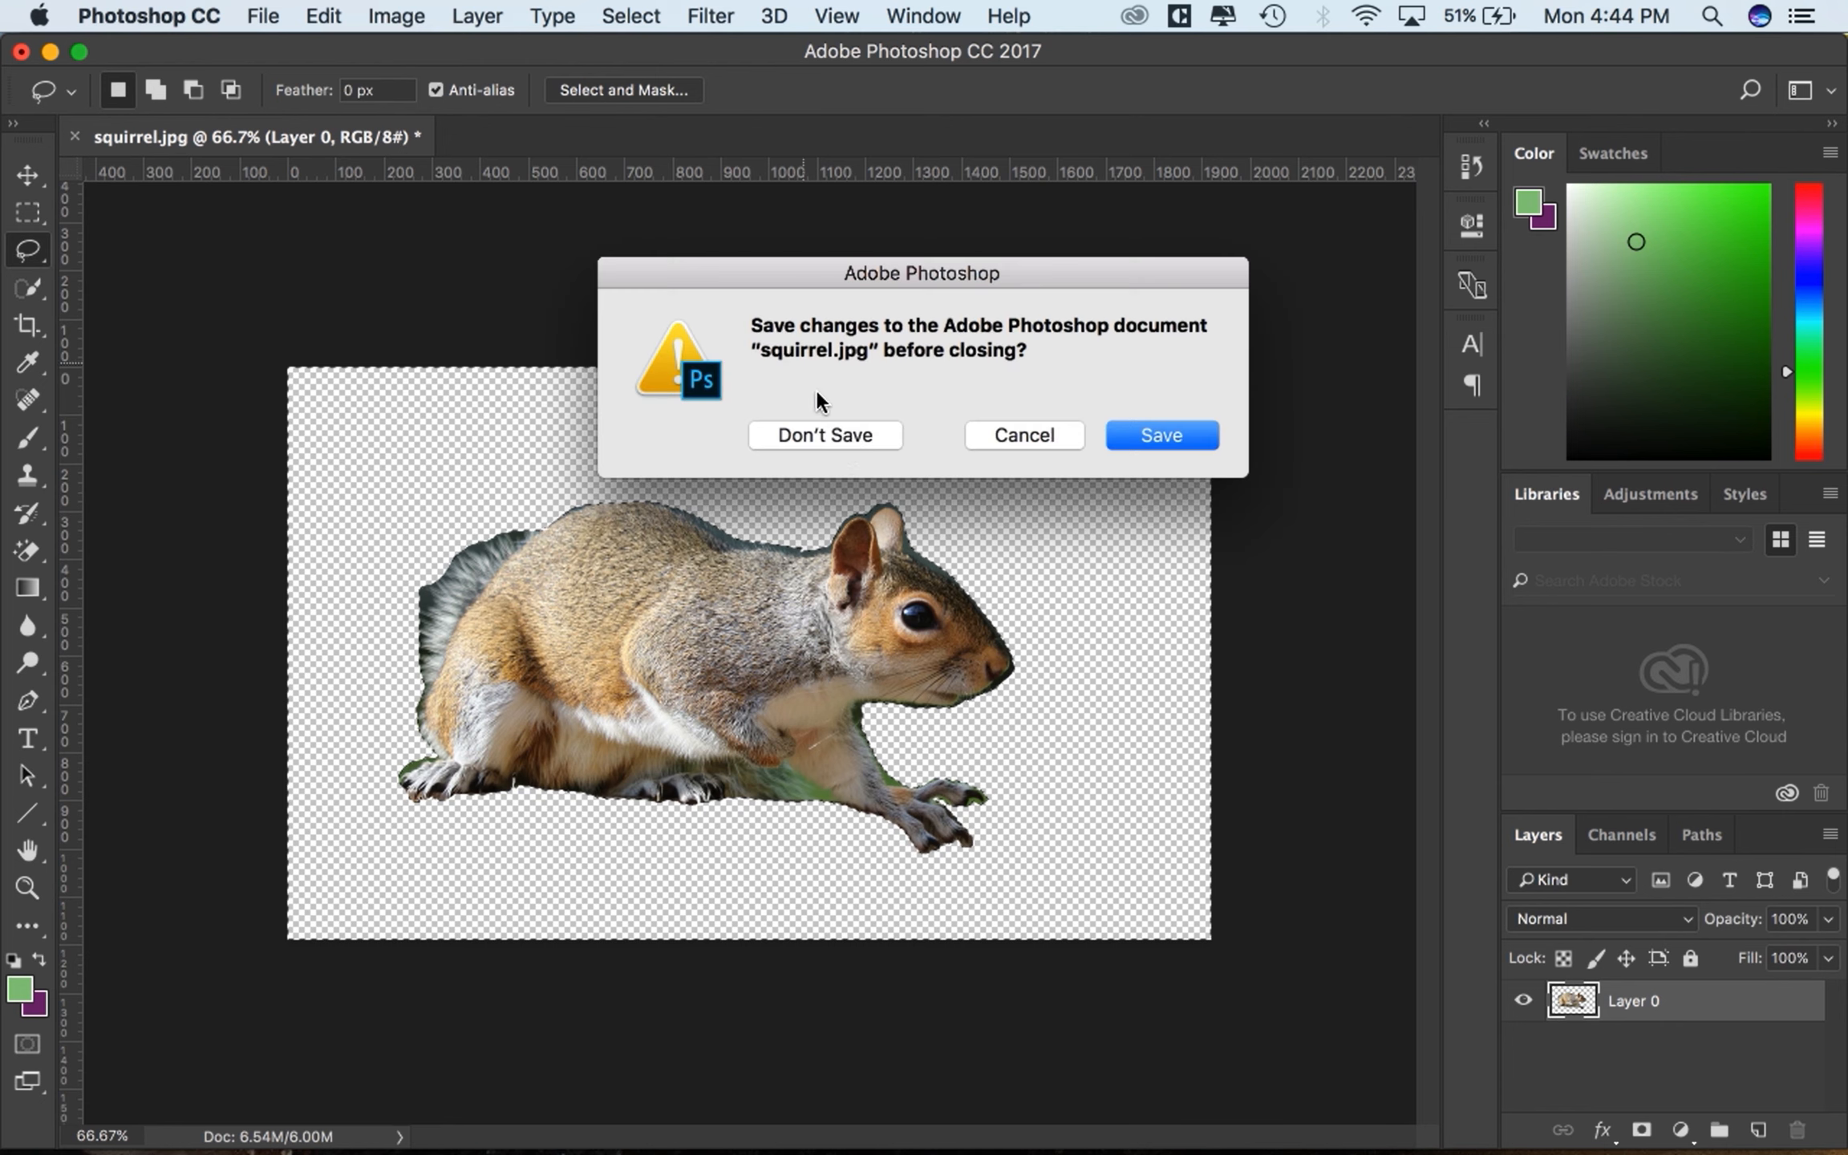
pyautogui.click(841, 439)
pyautogui.rightClick(33, 259)
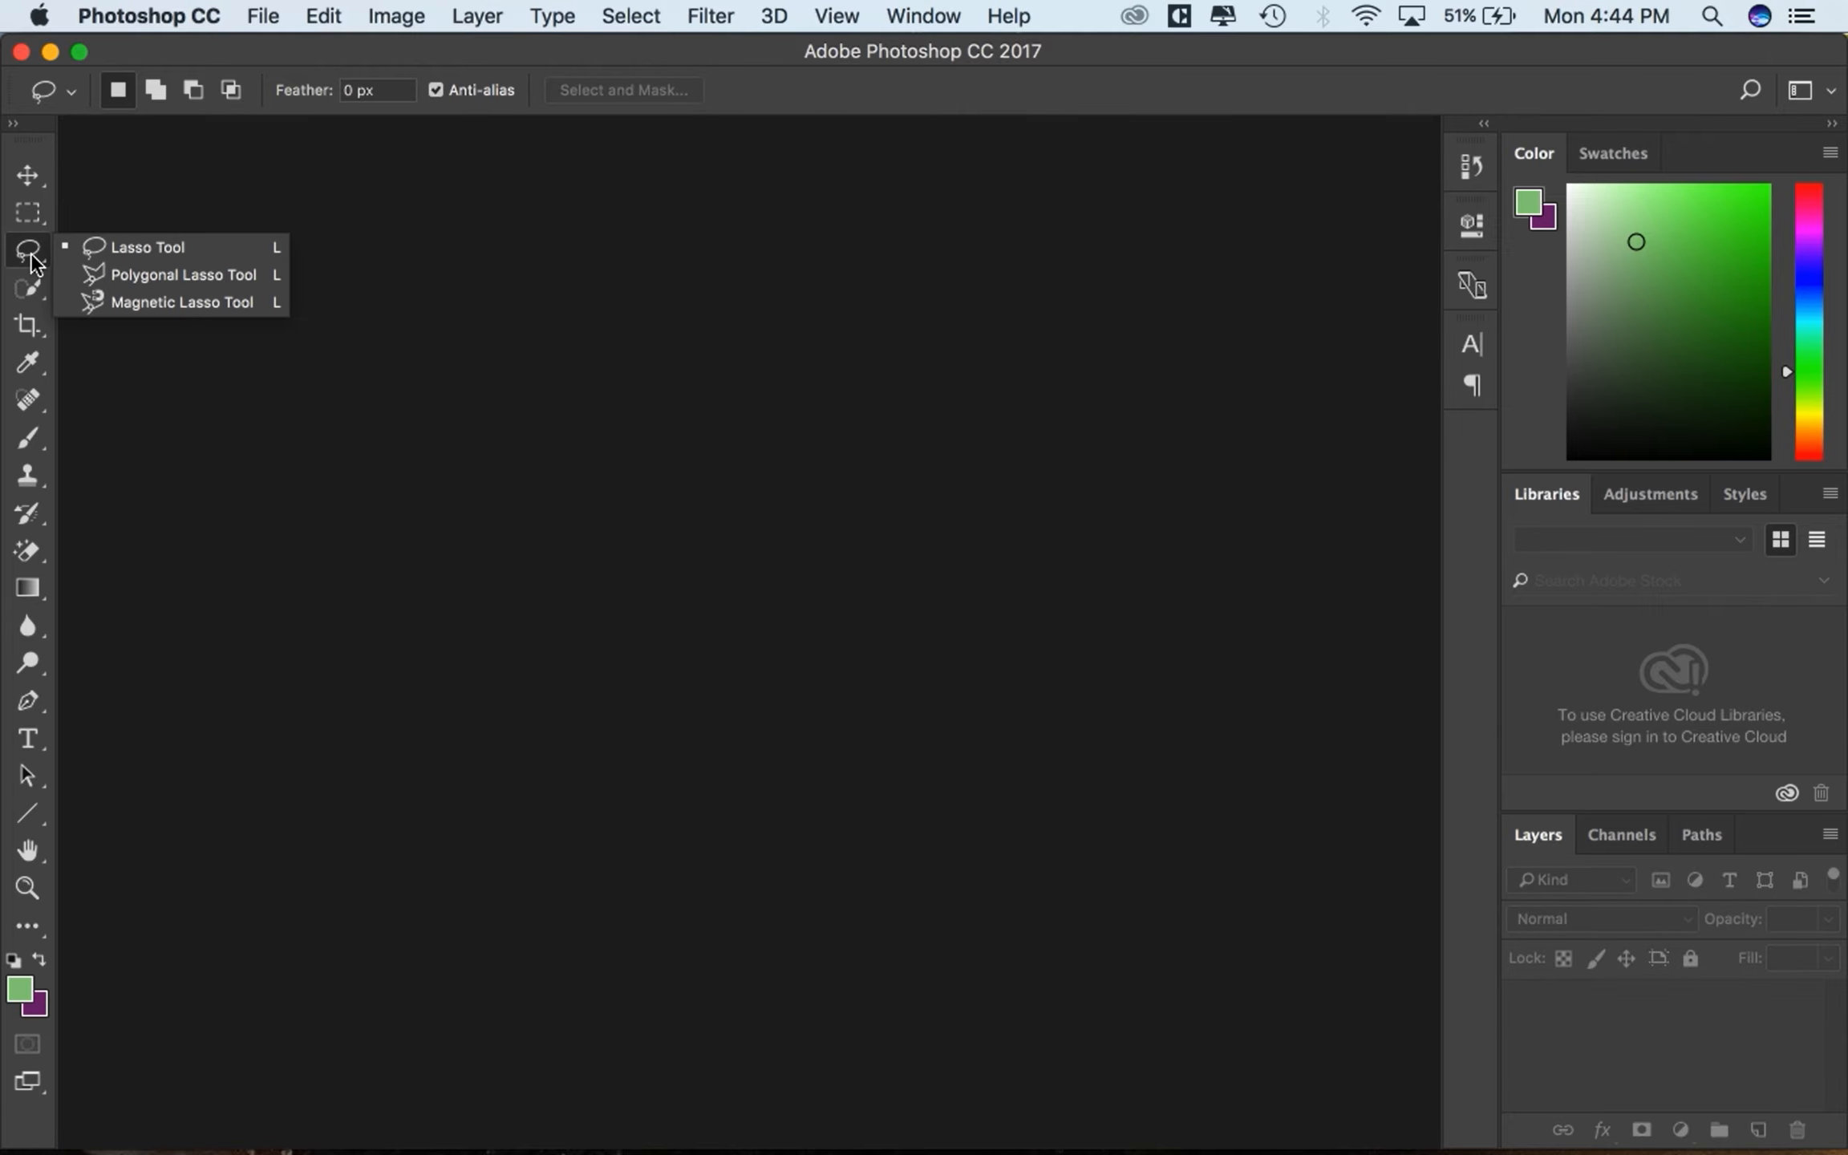
pyautogui.click(149, 278)
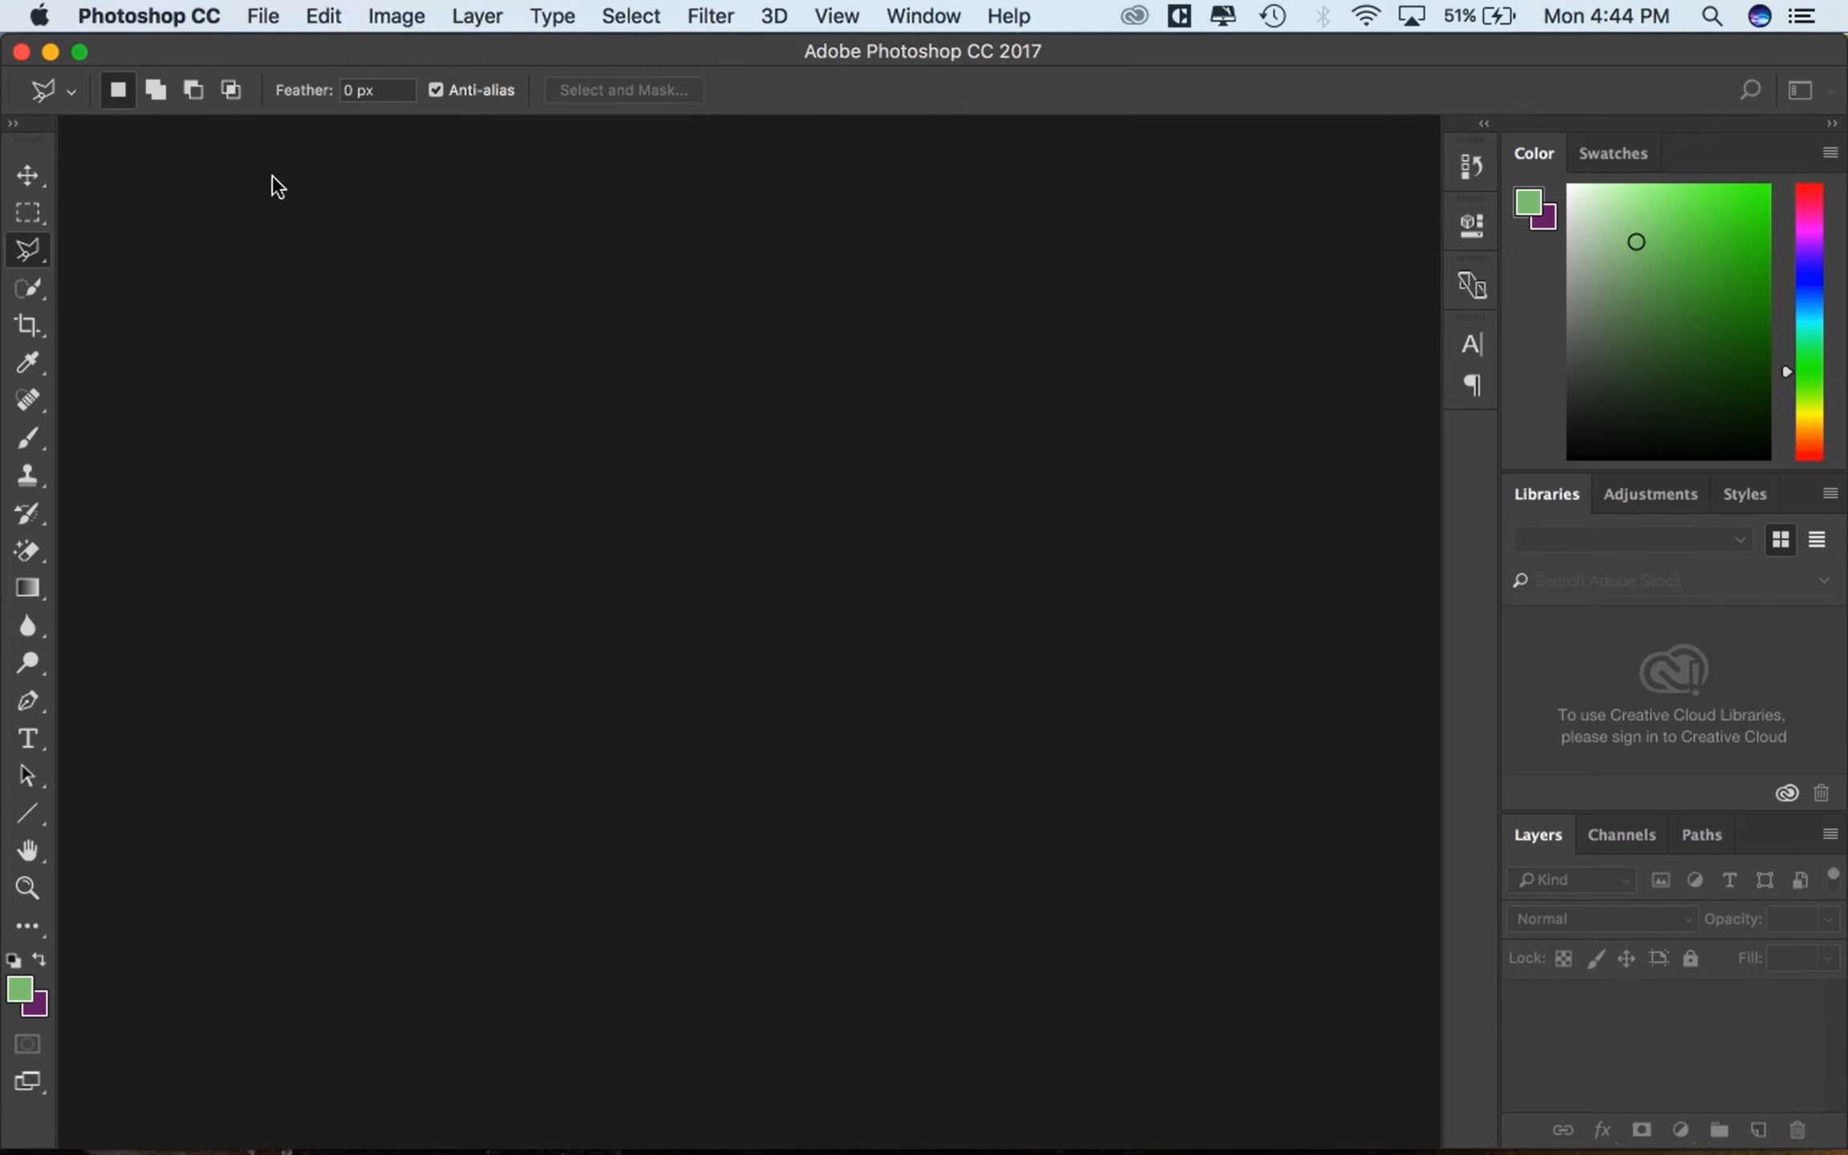
# - Open puppy.jpg from the Image Library folder and unlock its Background layer
pyautogui.click(262, 16)
pyautogui.moveTo(365, 160)
pyautogui.click(341, 77)
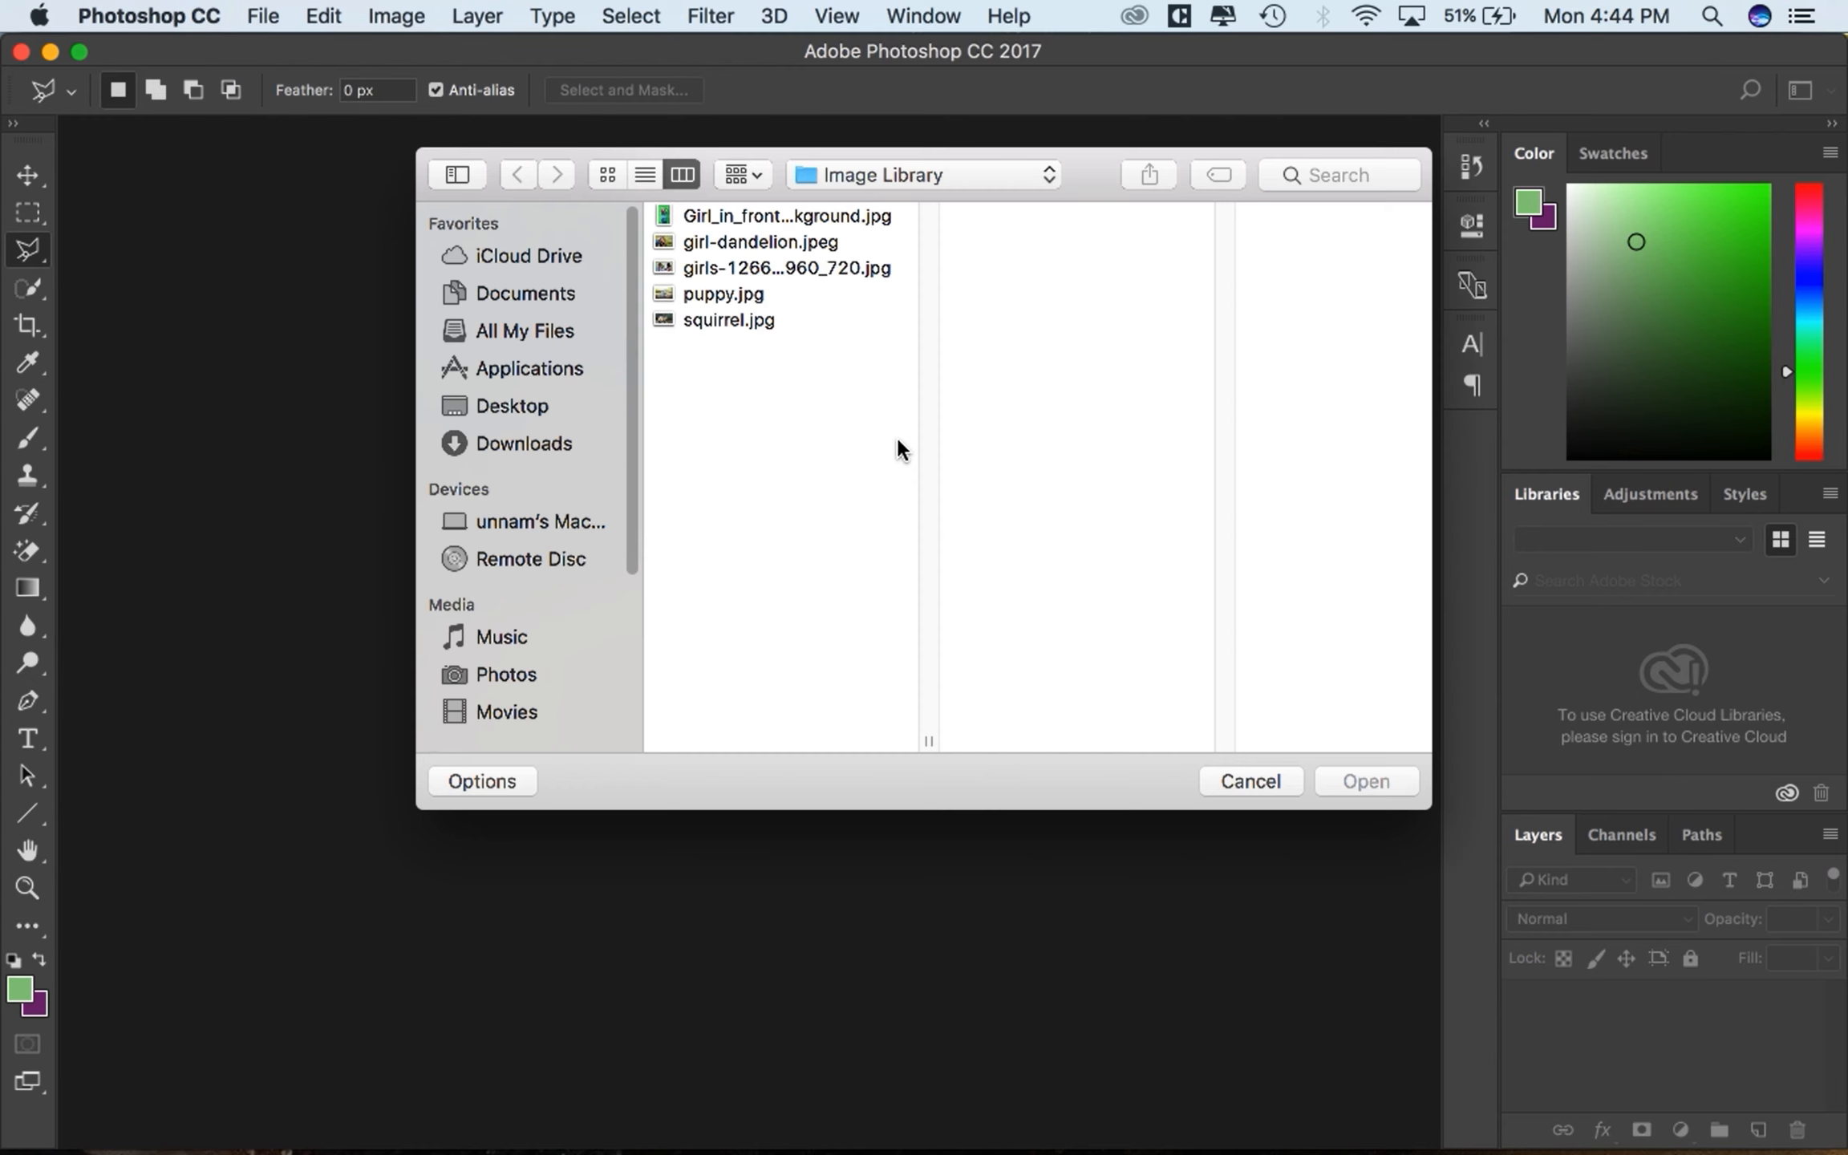
pyautogui.click(718, 296)
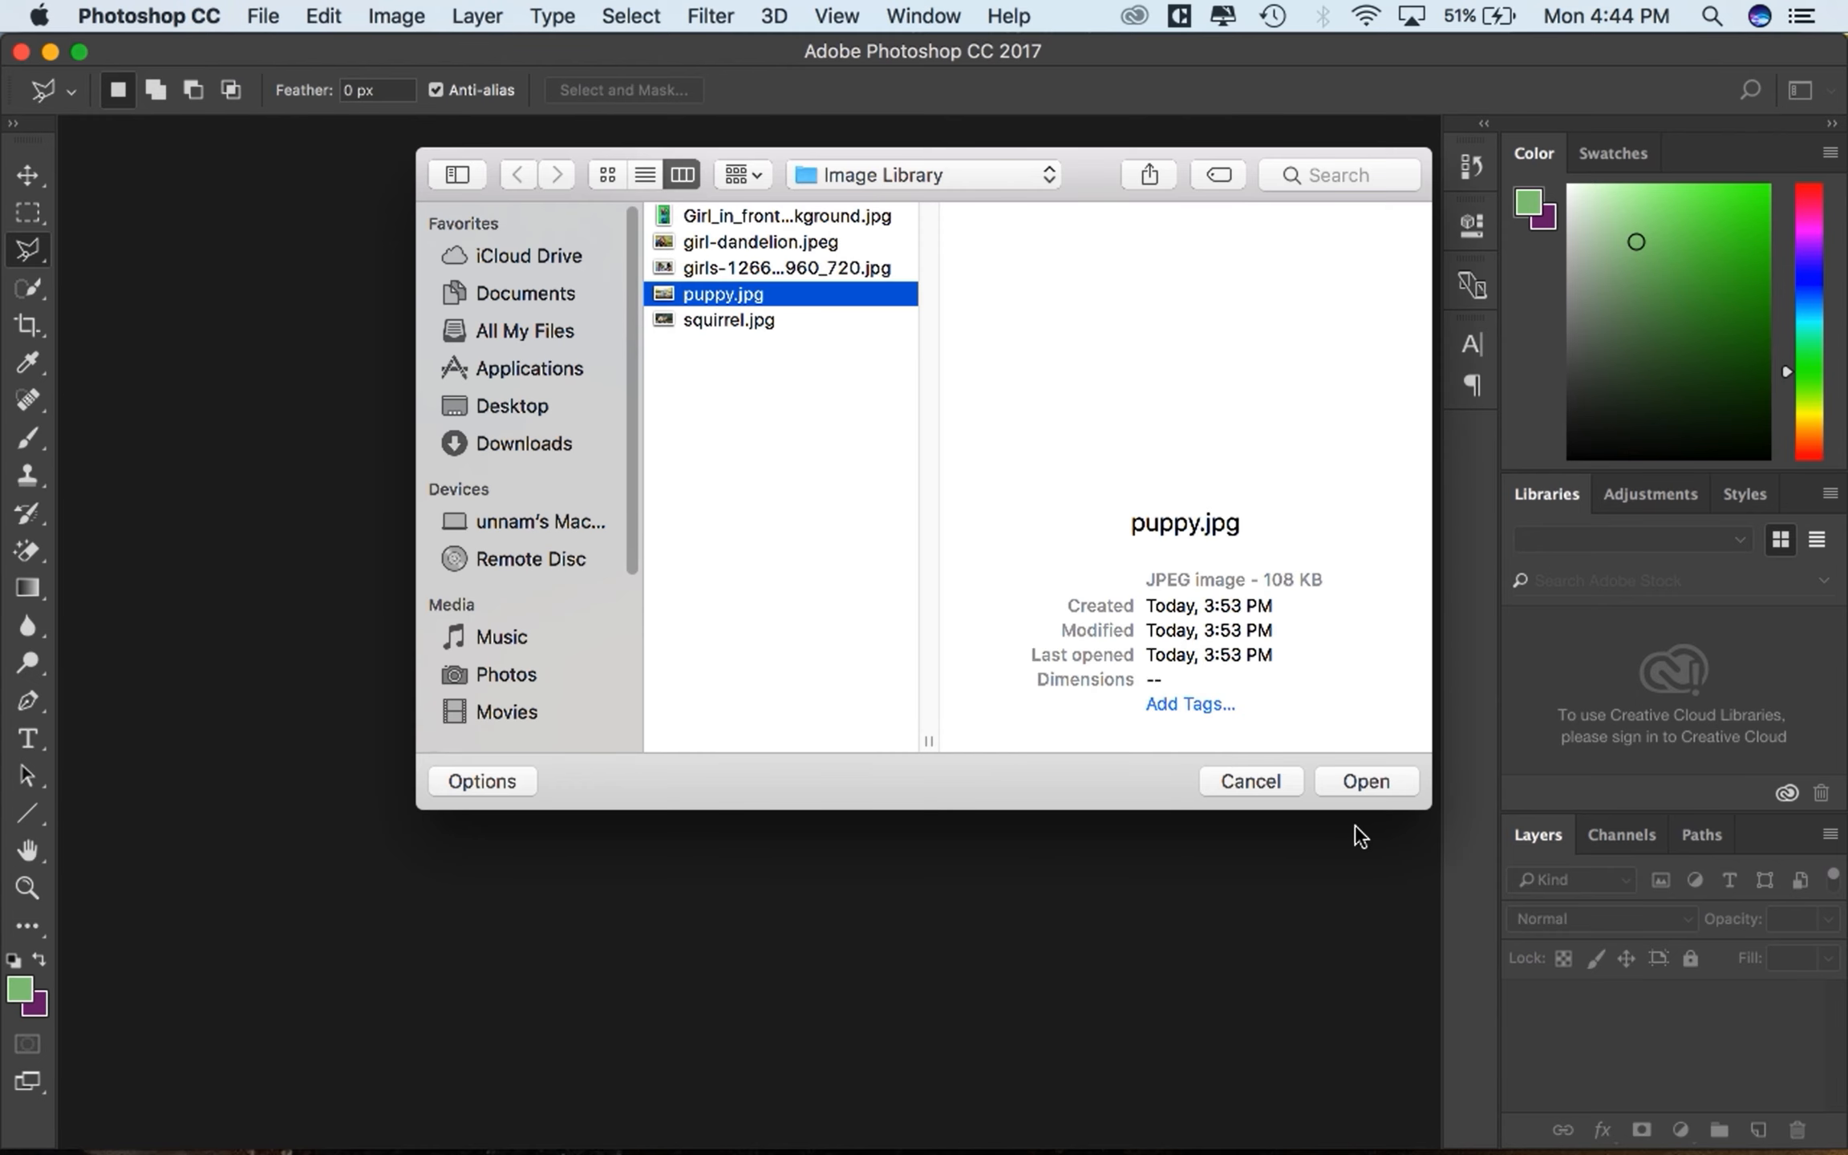
pyautogui.click(1355, 782)
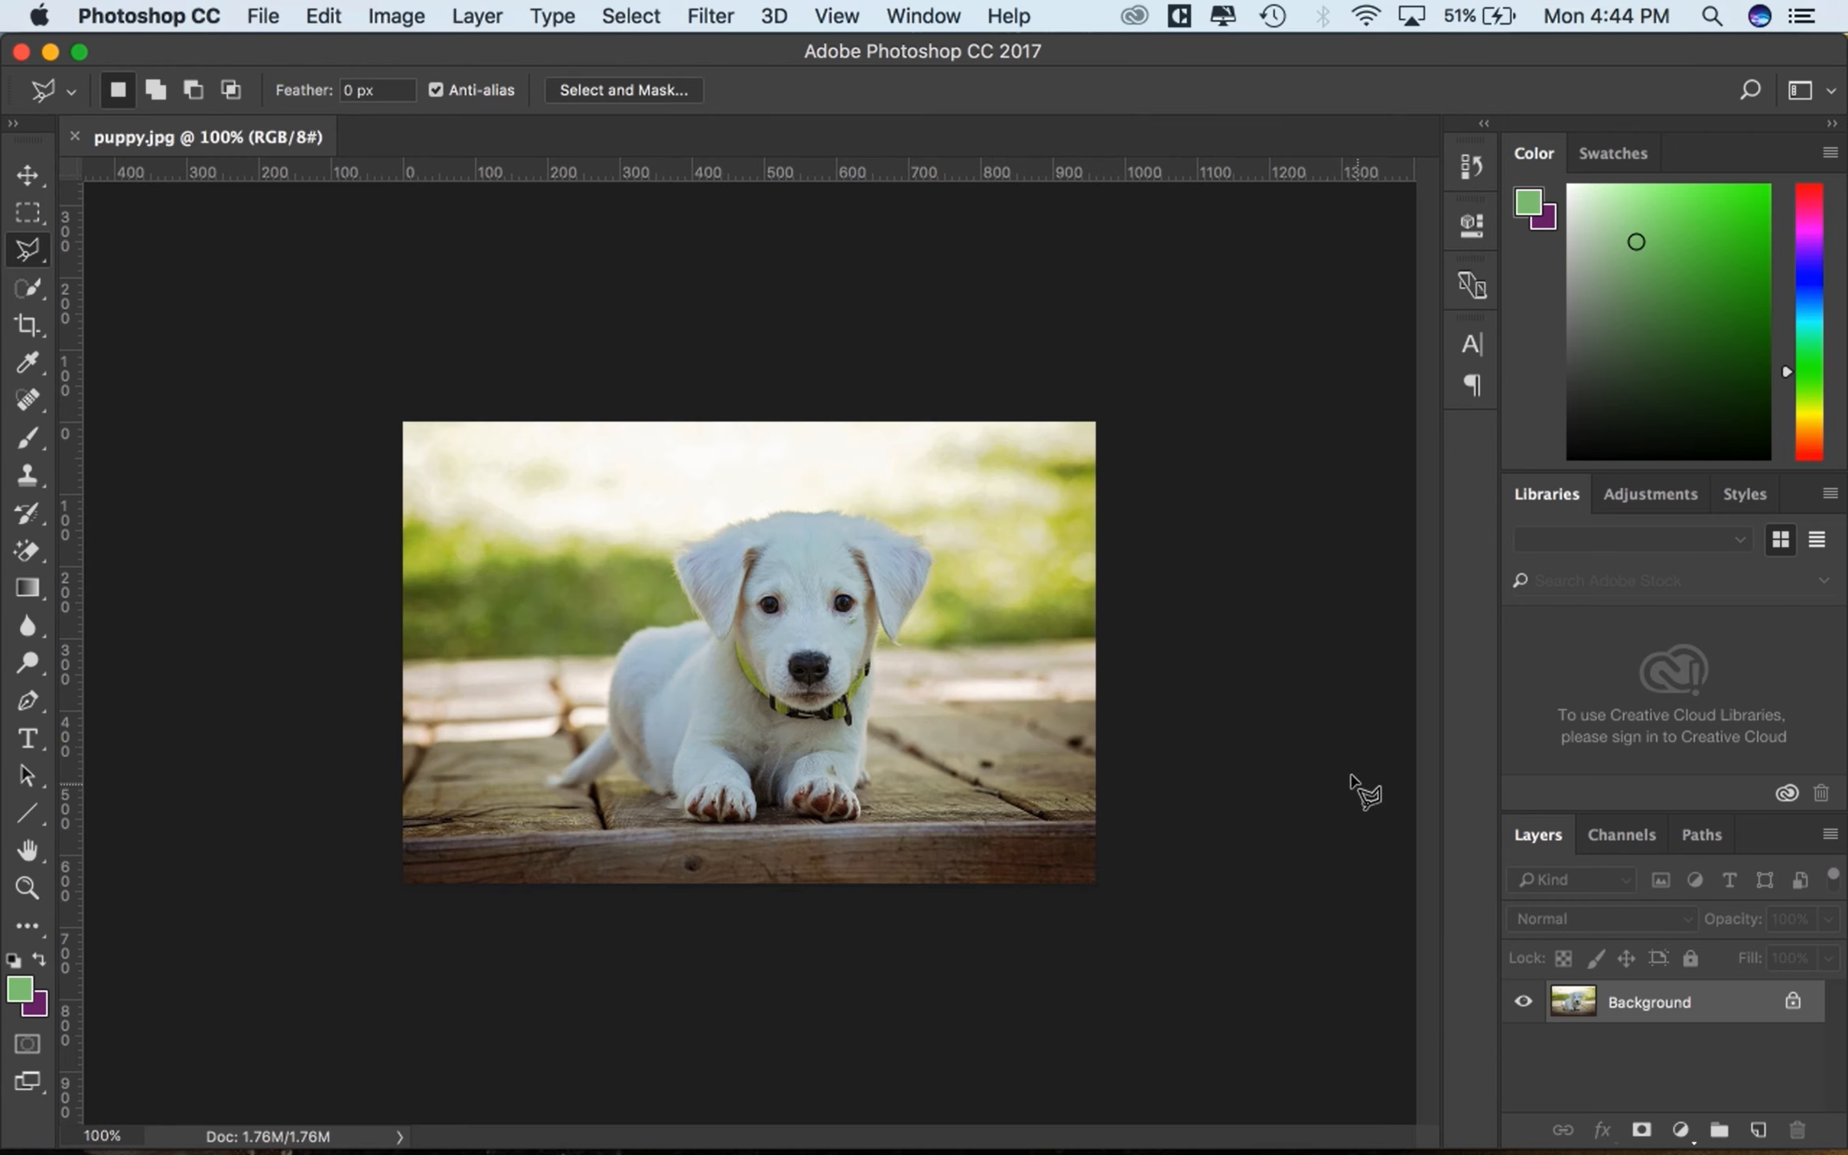
pyautogui.click(1796, 1004)
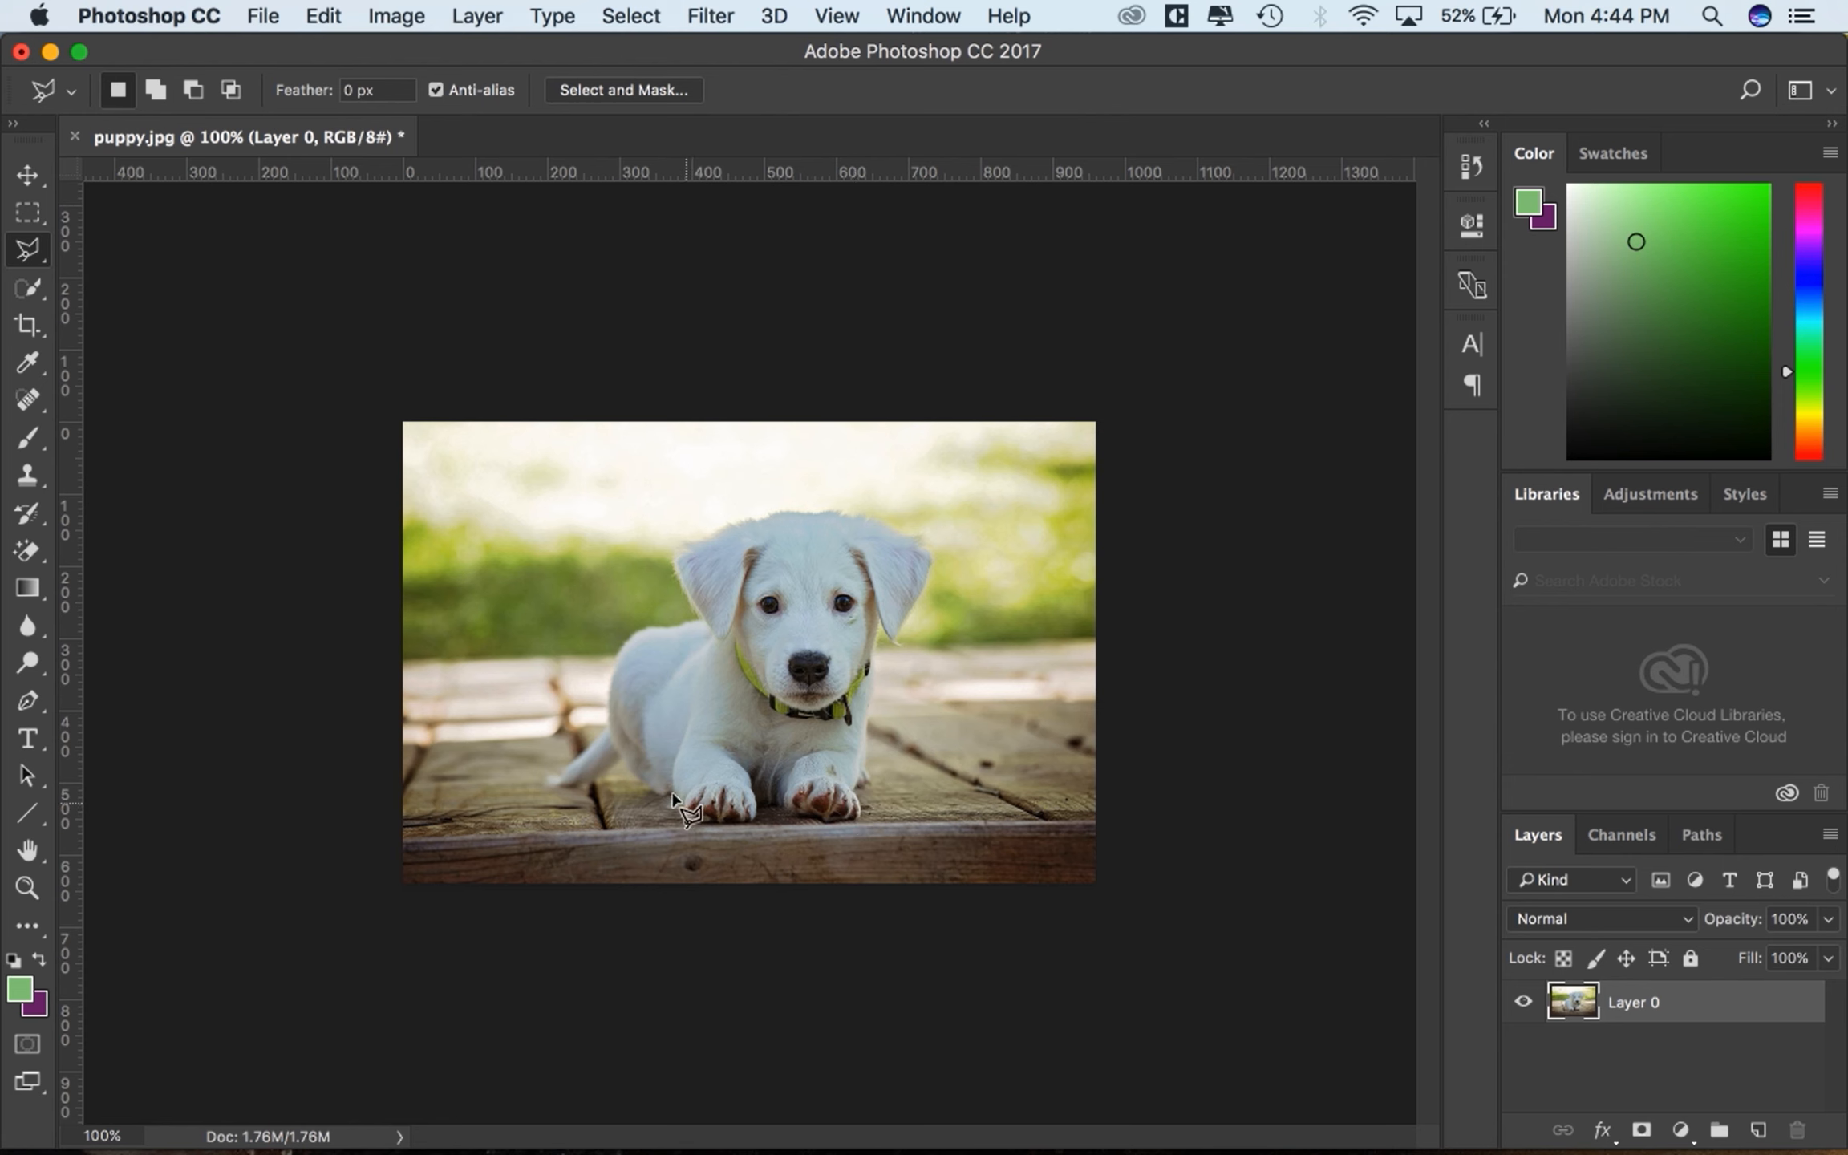
# - Outline the puppy with a closed Polygonal Lasso selection, starting and ending at the tip of its tail
pyautogui.click(546, 775)
pyautogui.click(608, 724)
pyautogui.click(612, 678)
pyautogui.click(621, 642)
pyautogui.click(687, 621)
pyautogui.click(673, 564)
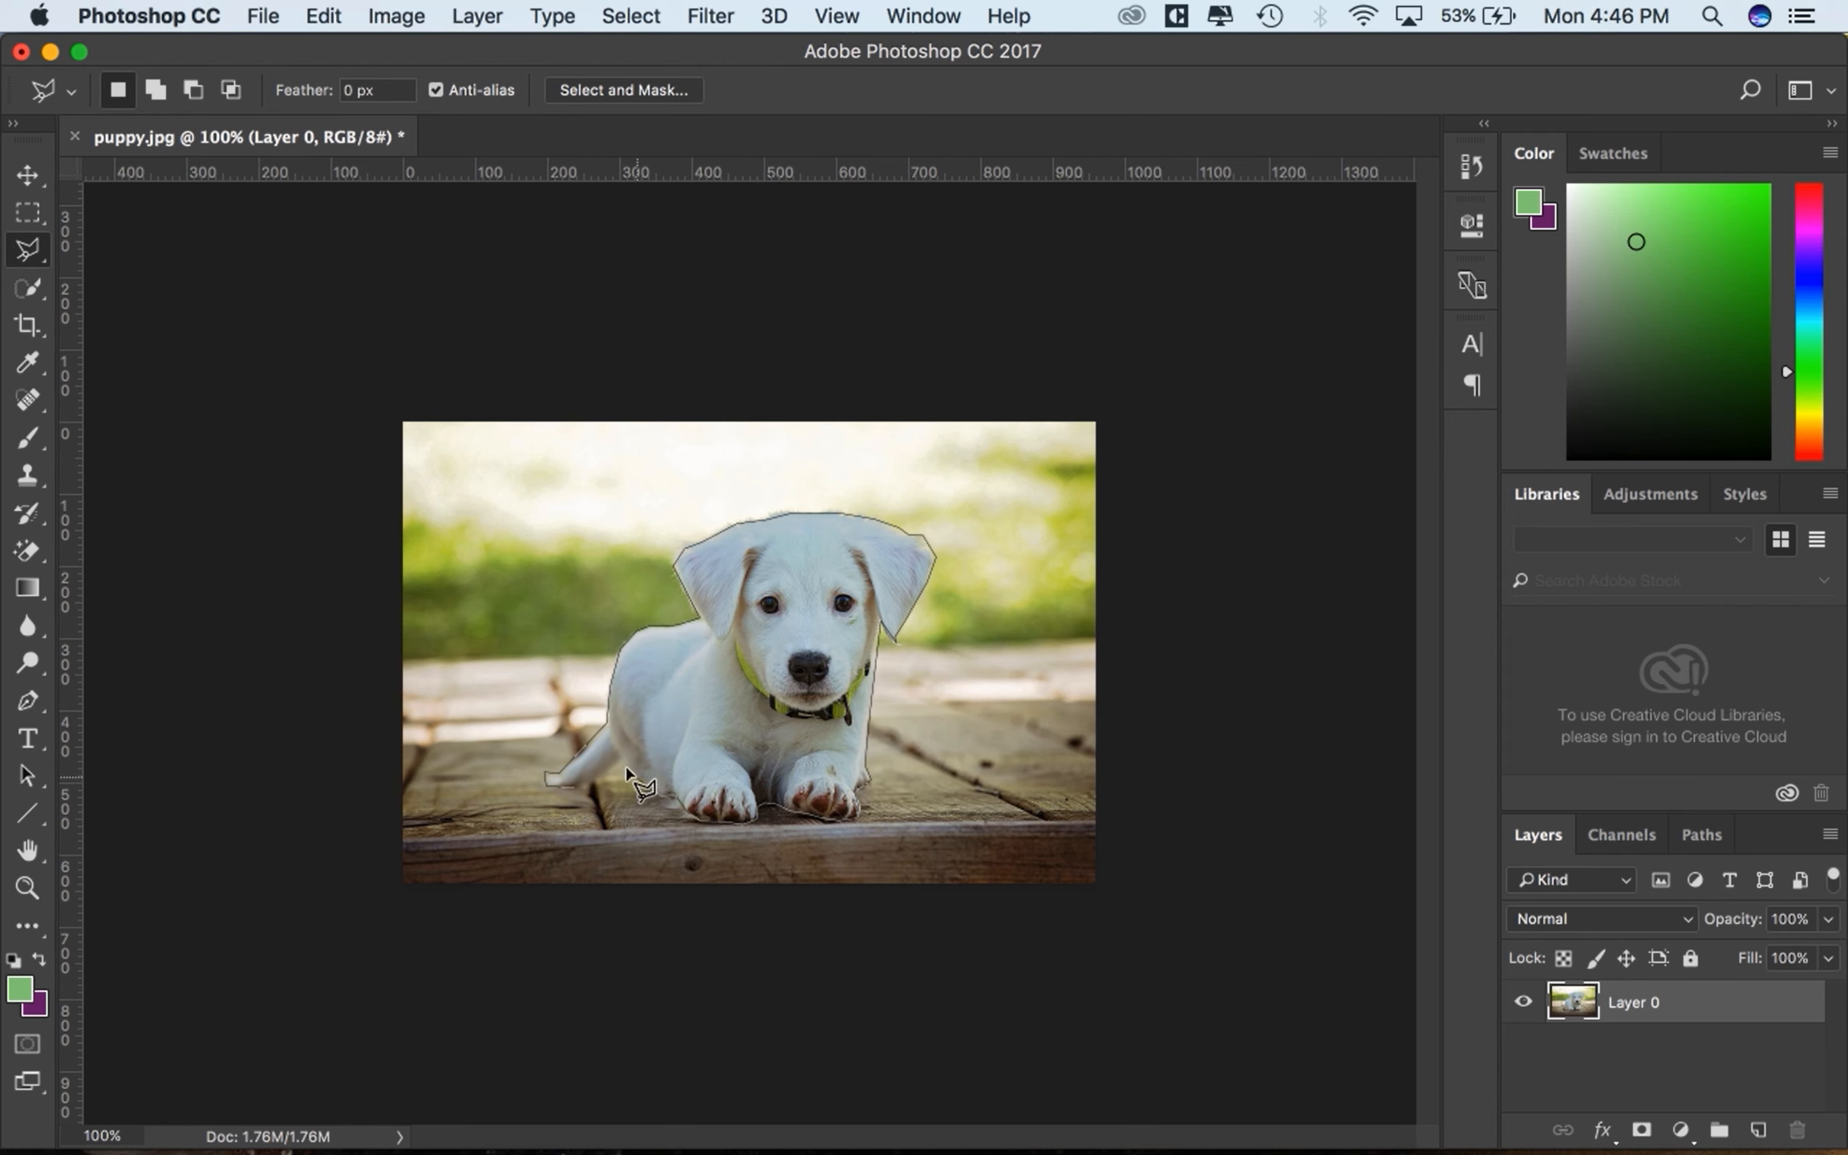
pyautogui.click(565, 778)
# - Invert the puppy selection, delete the background around the puppy and deselect
pyautogui.press('shift+super+i')
pyautogui.press('Delete')
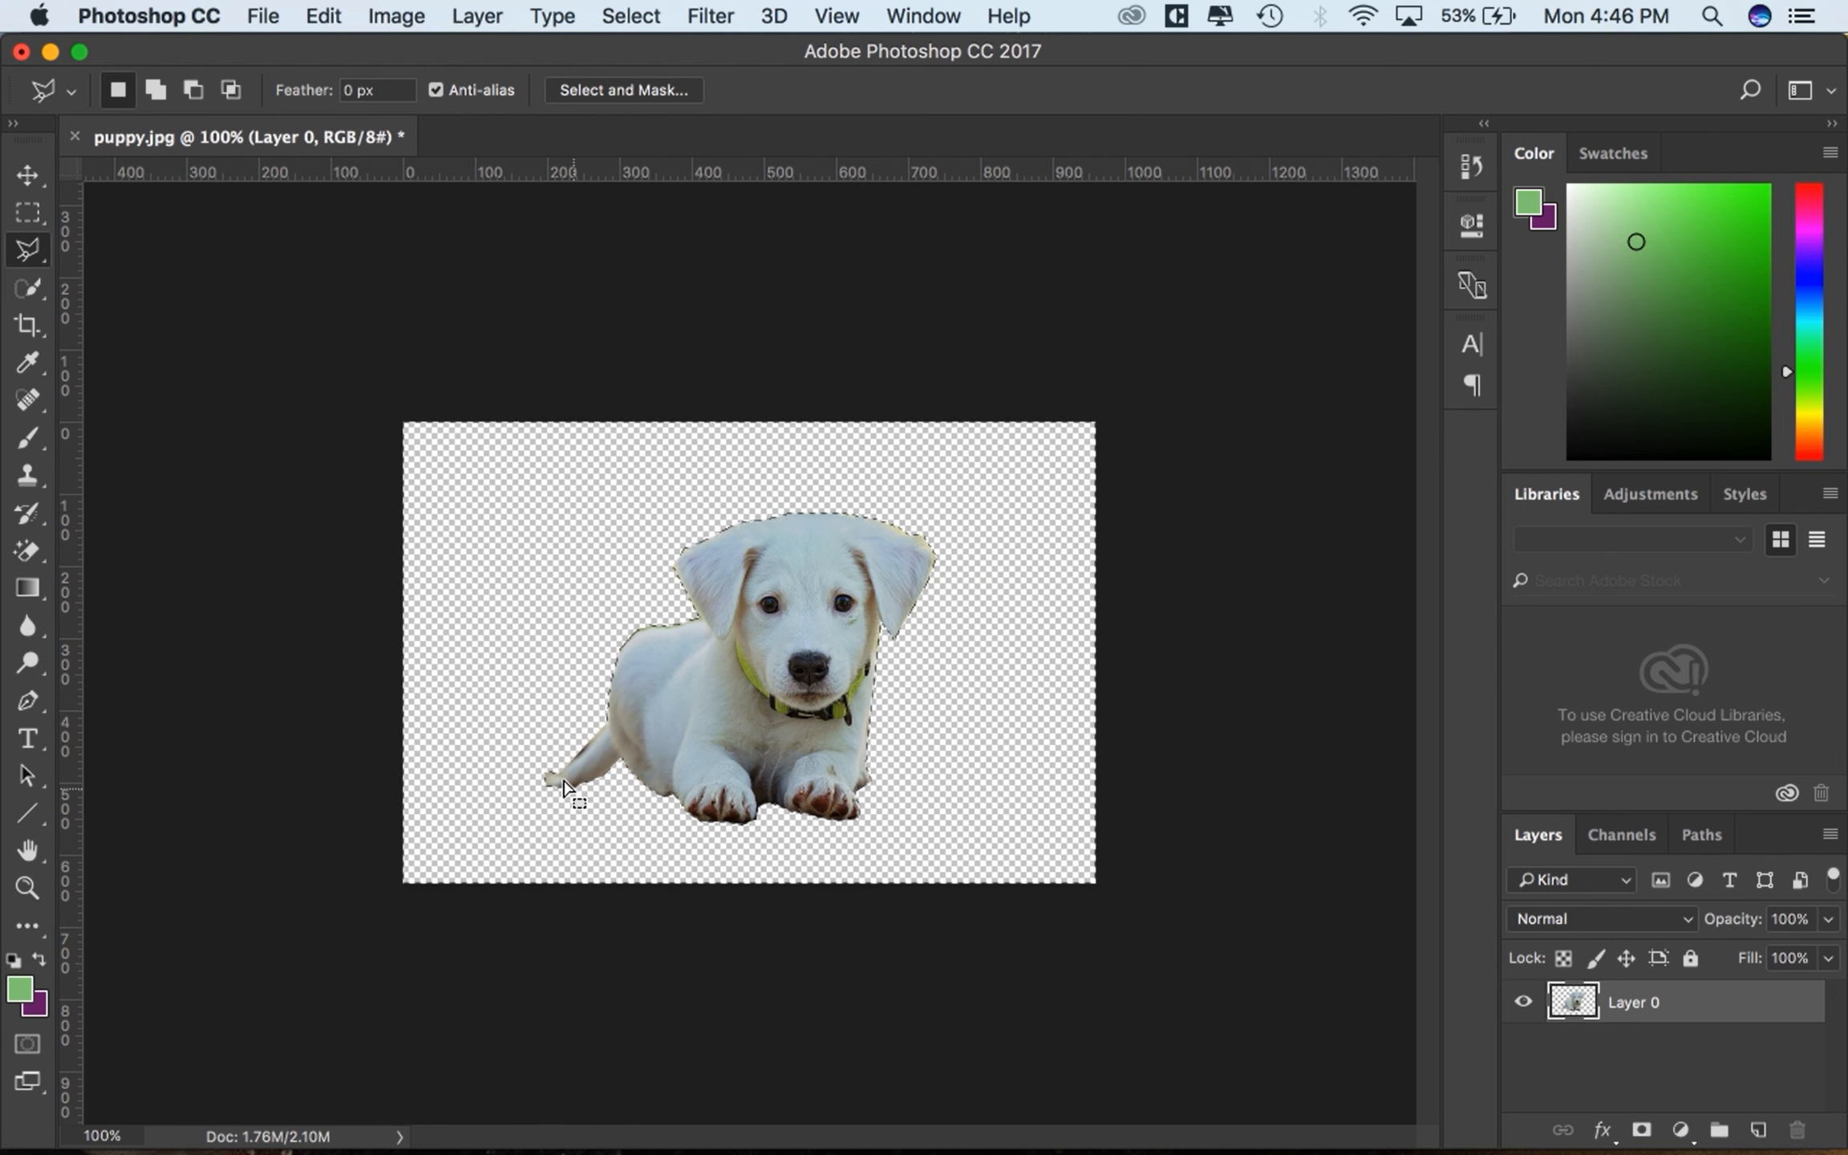
pyautogui.press('super+d')
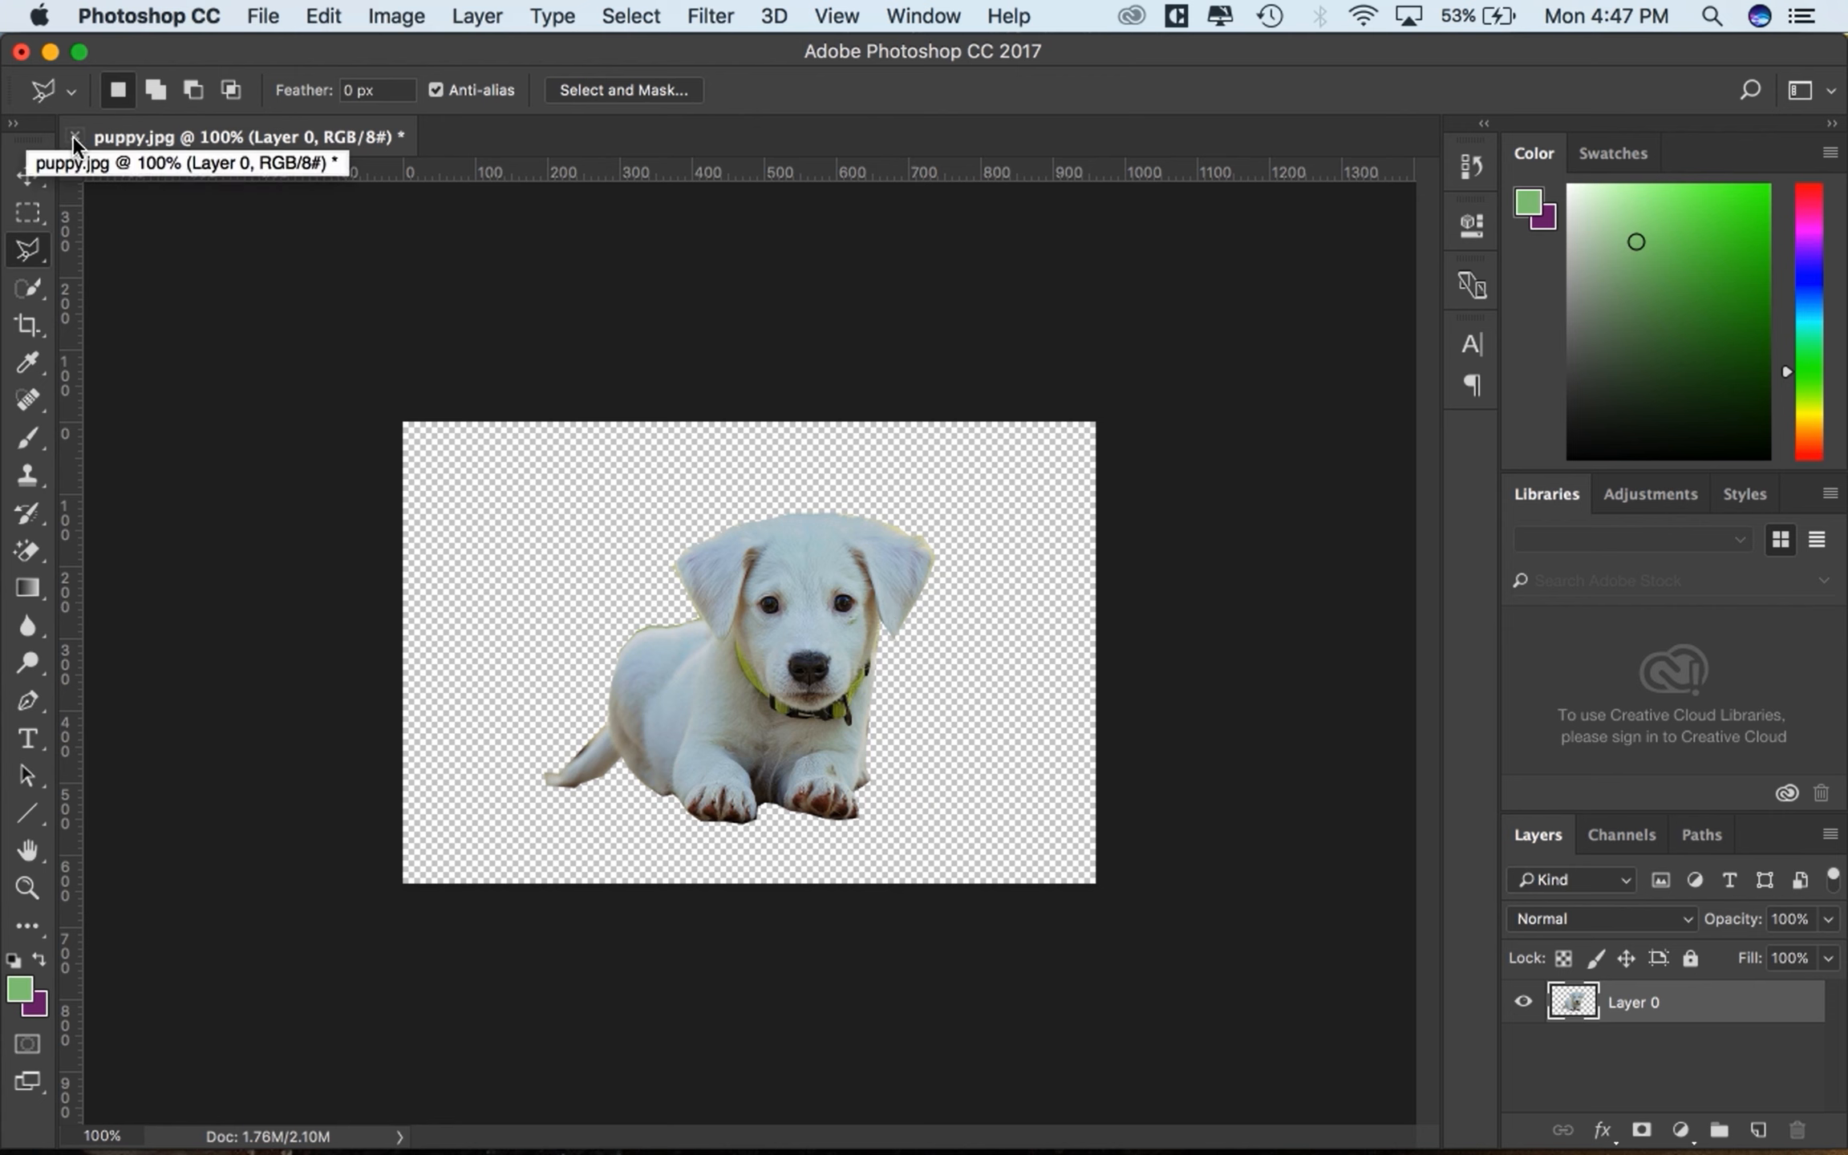
# - Switch to the Magnetic Lasso tool and close puppy.jpg without saving
pyautogui.click(26, 255)
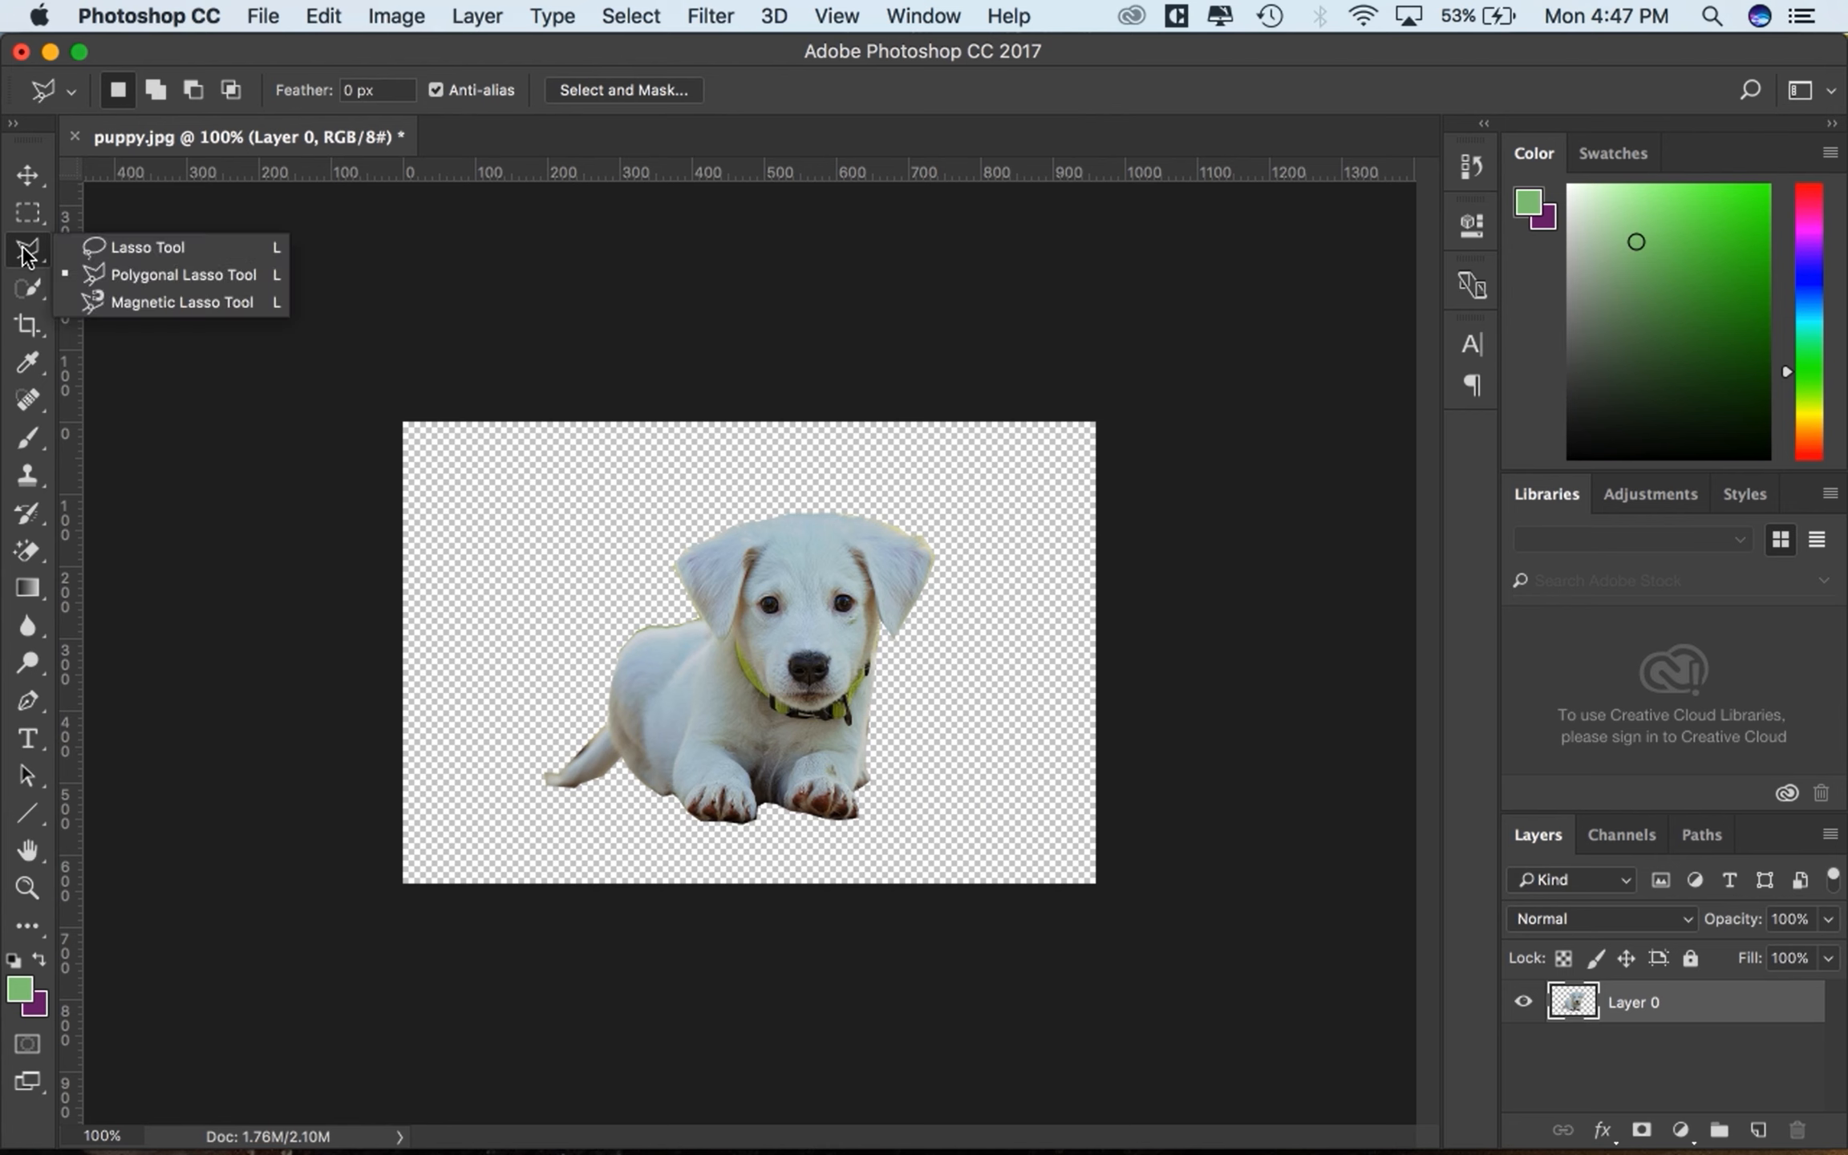
pyautogui.click(122, 301)
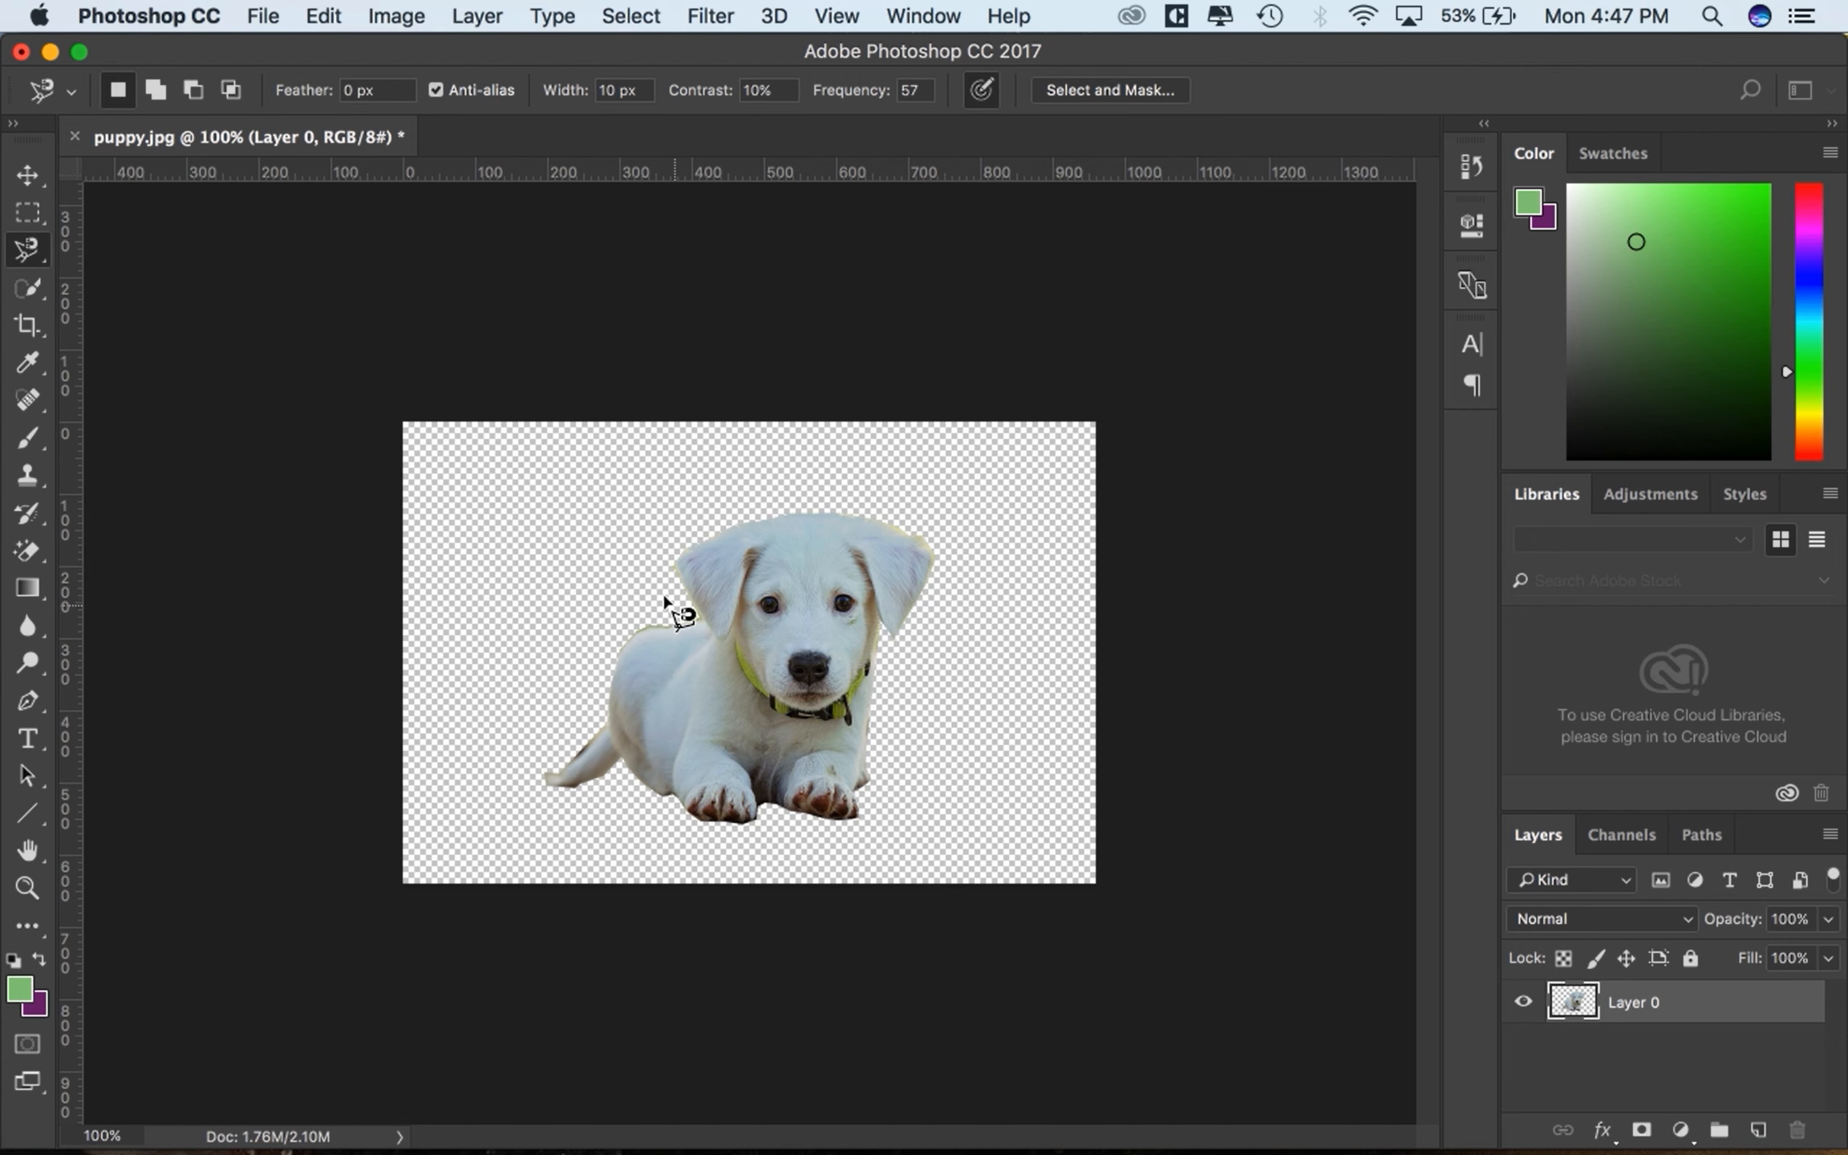
pyautogui.click(74, 138)
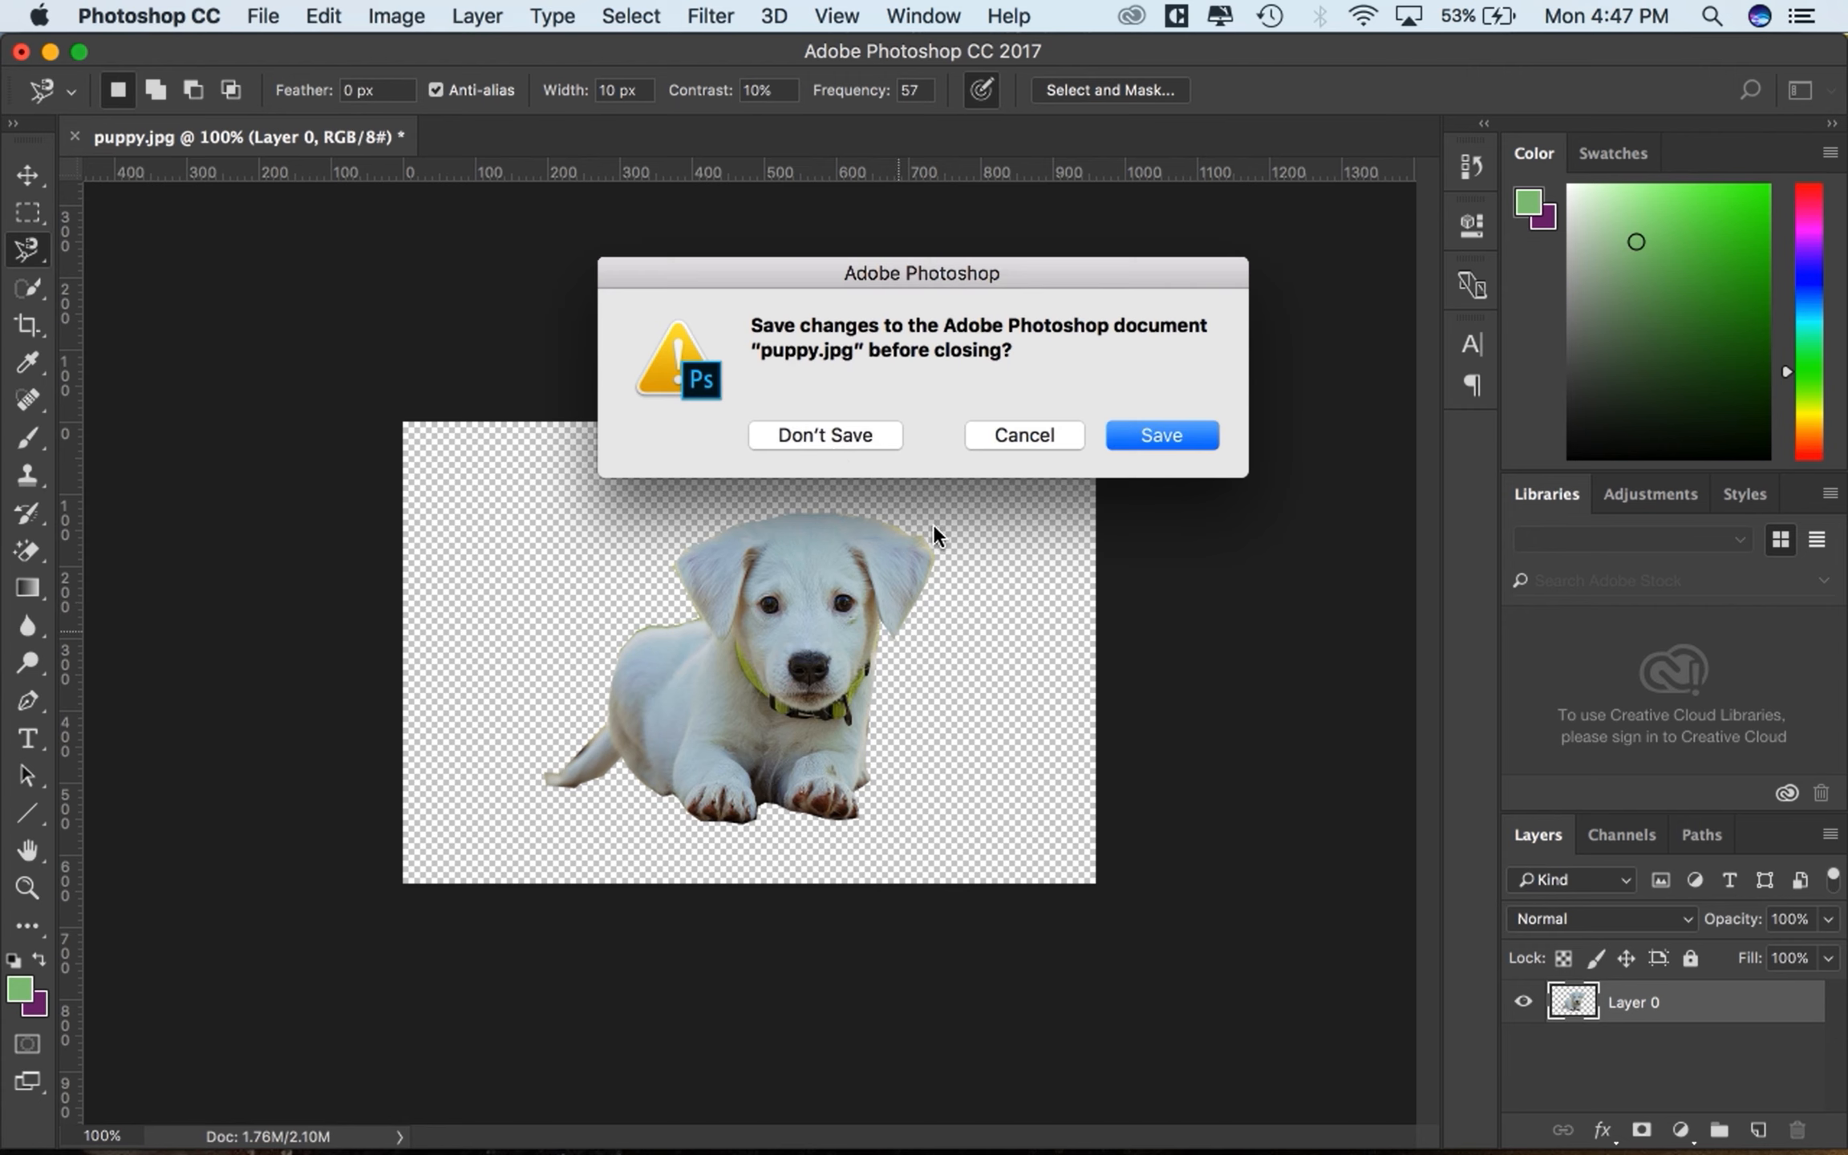
pyautogui.click(827, 441)
# - Open Girl_in_front_of_a_green_background.jpg from the Image Library folder and unlock its Background layer
pyautogui.click(262, 16)
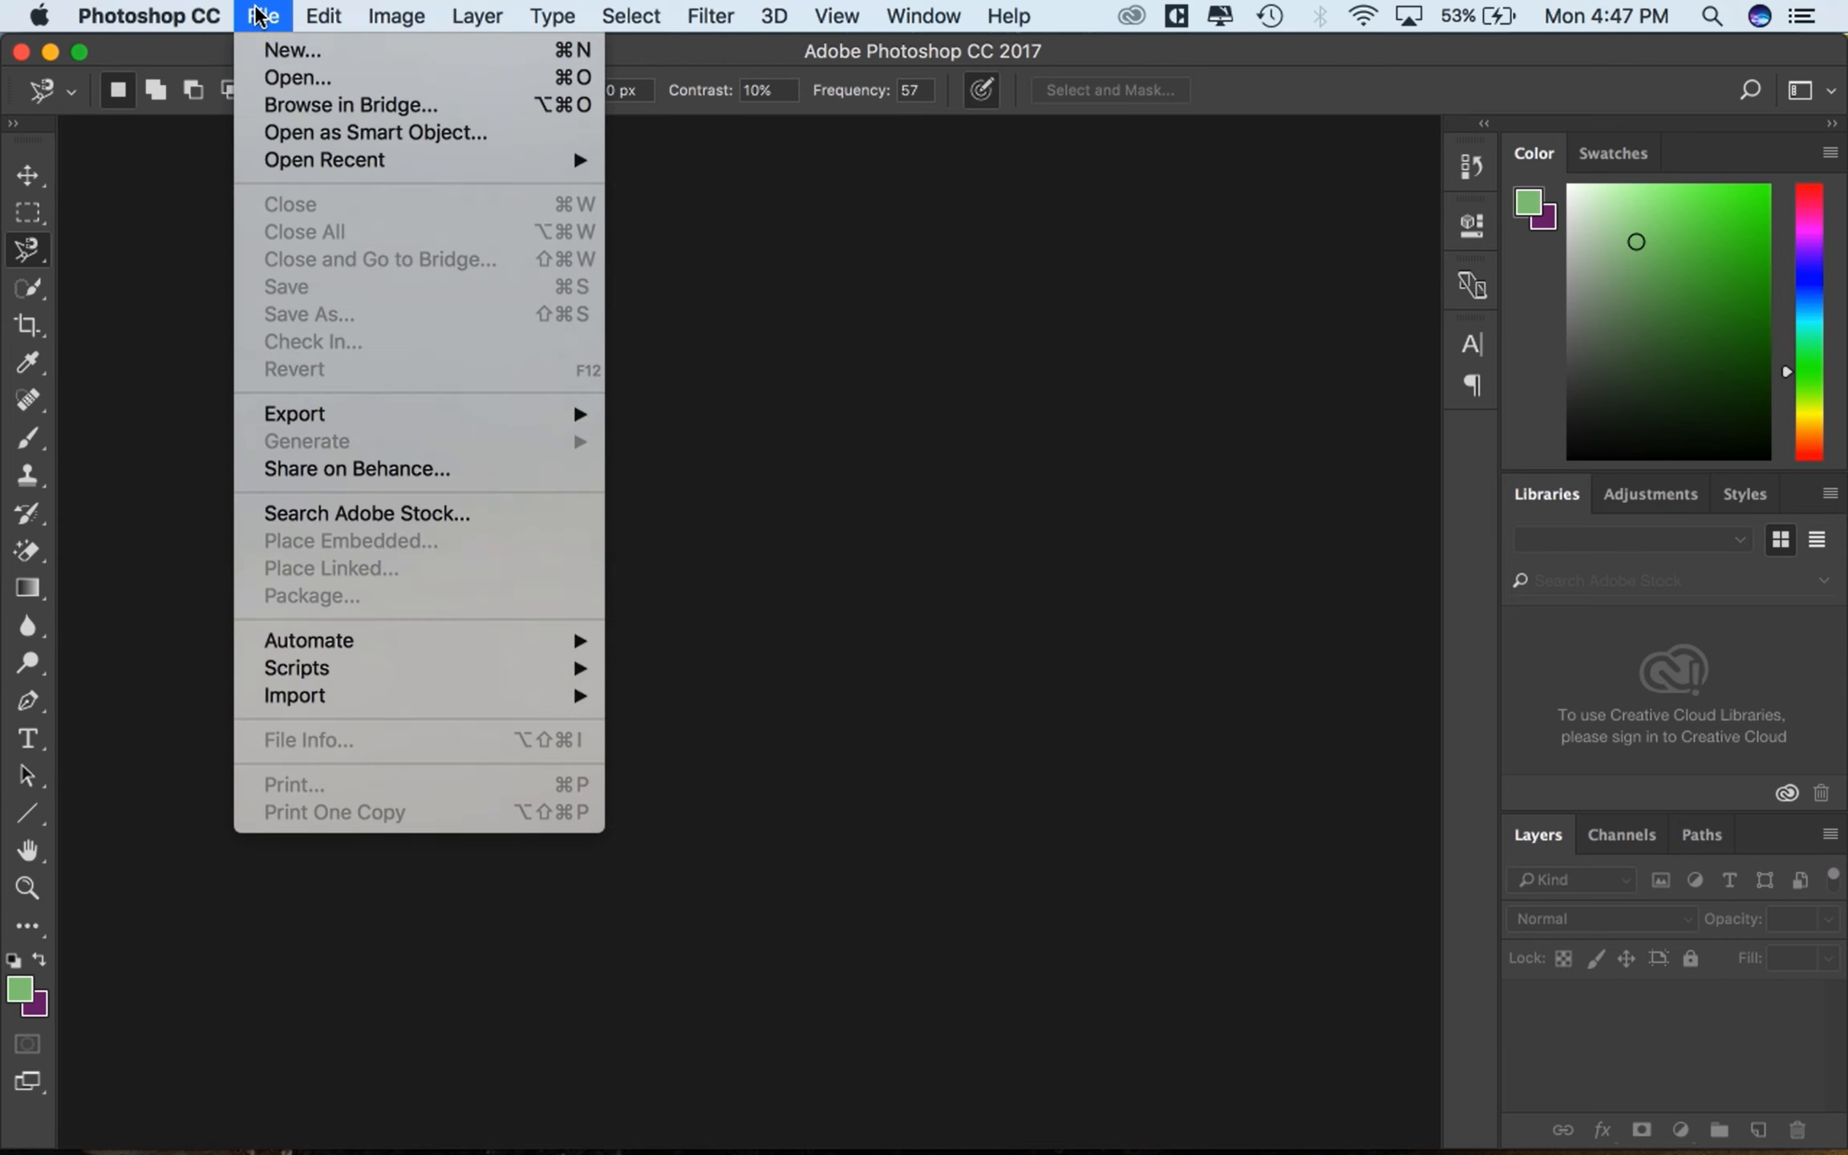
pyautogui.click(357, 76)
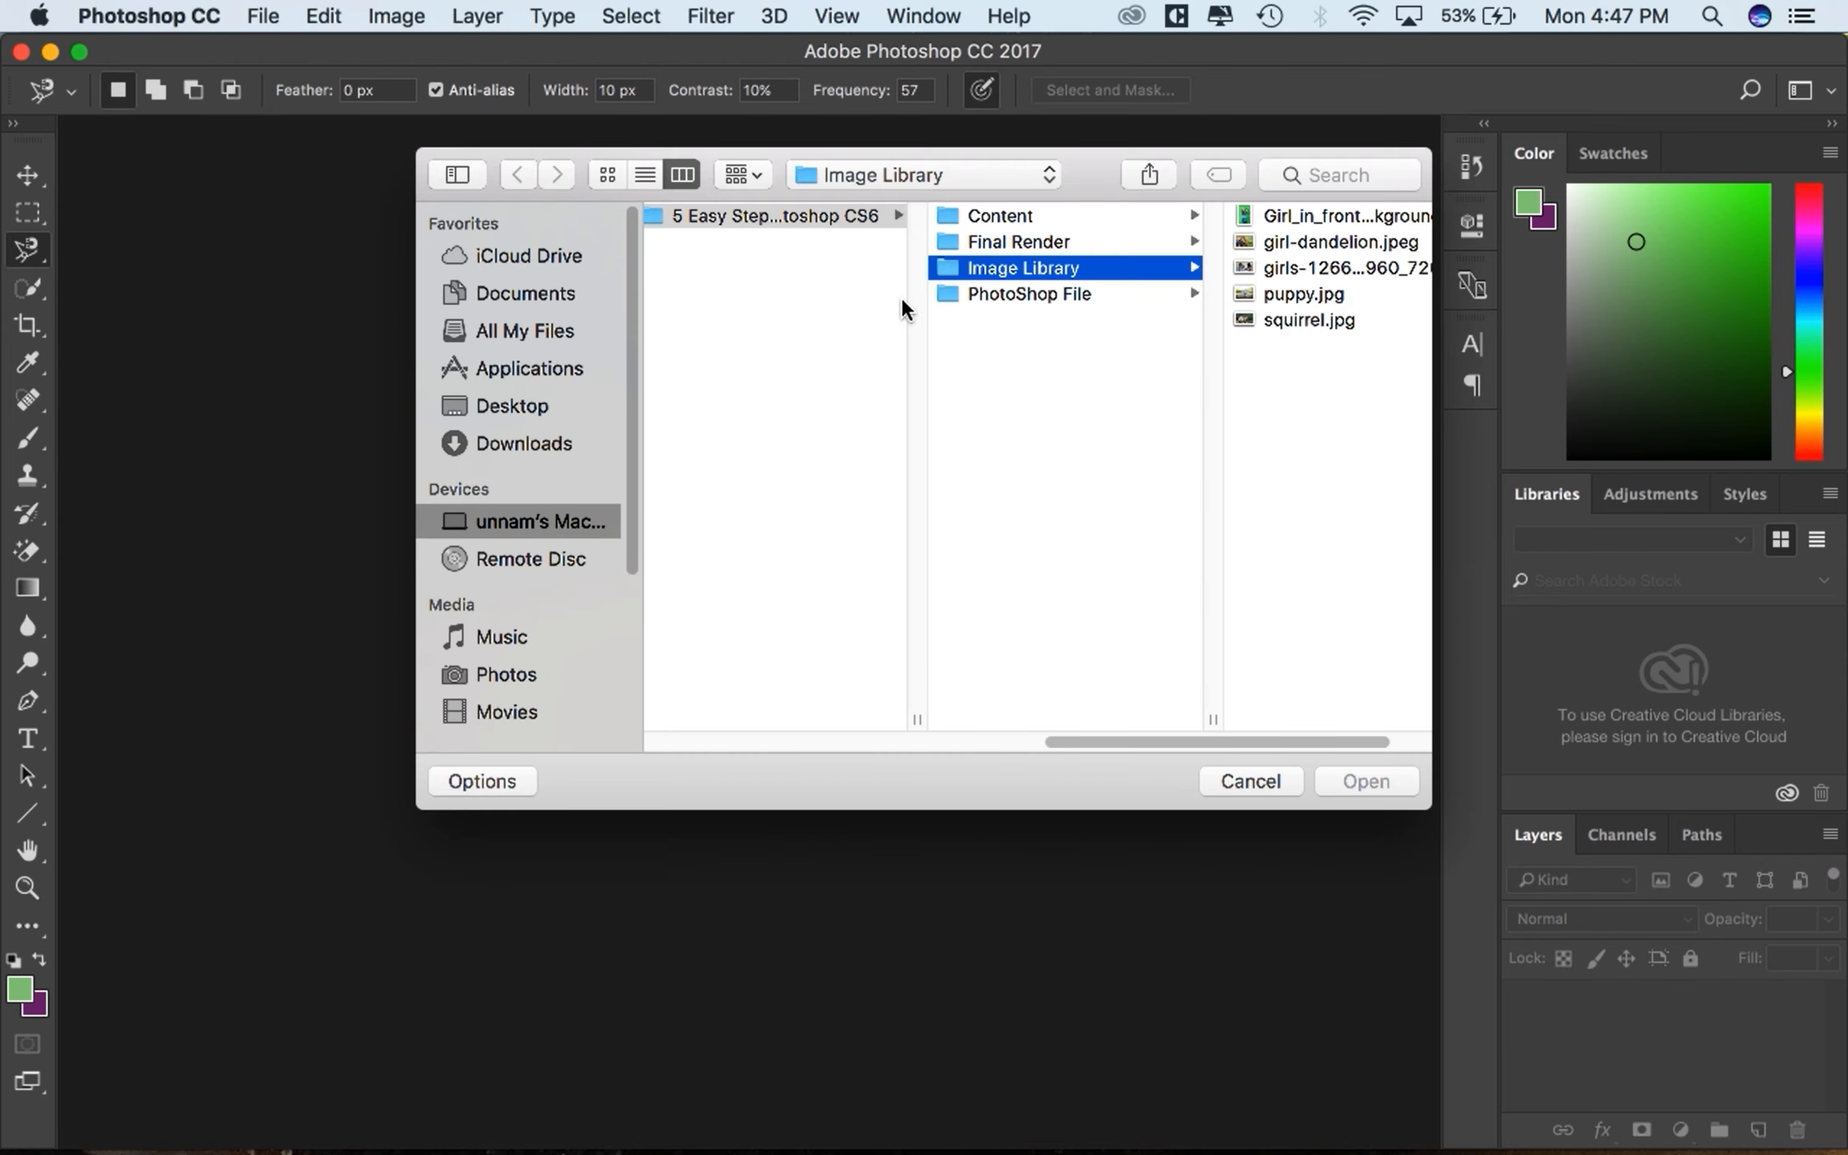
pyautogui.click(1294, 266)
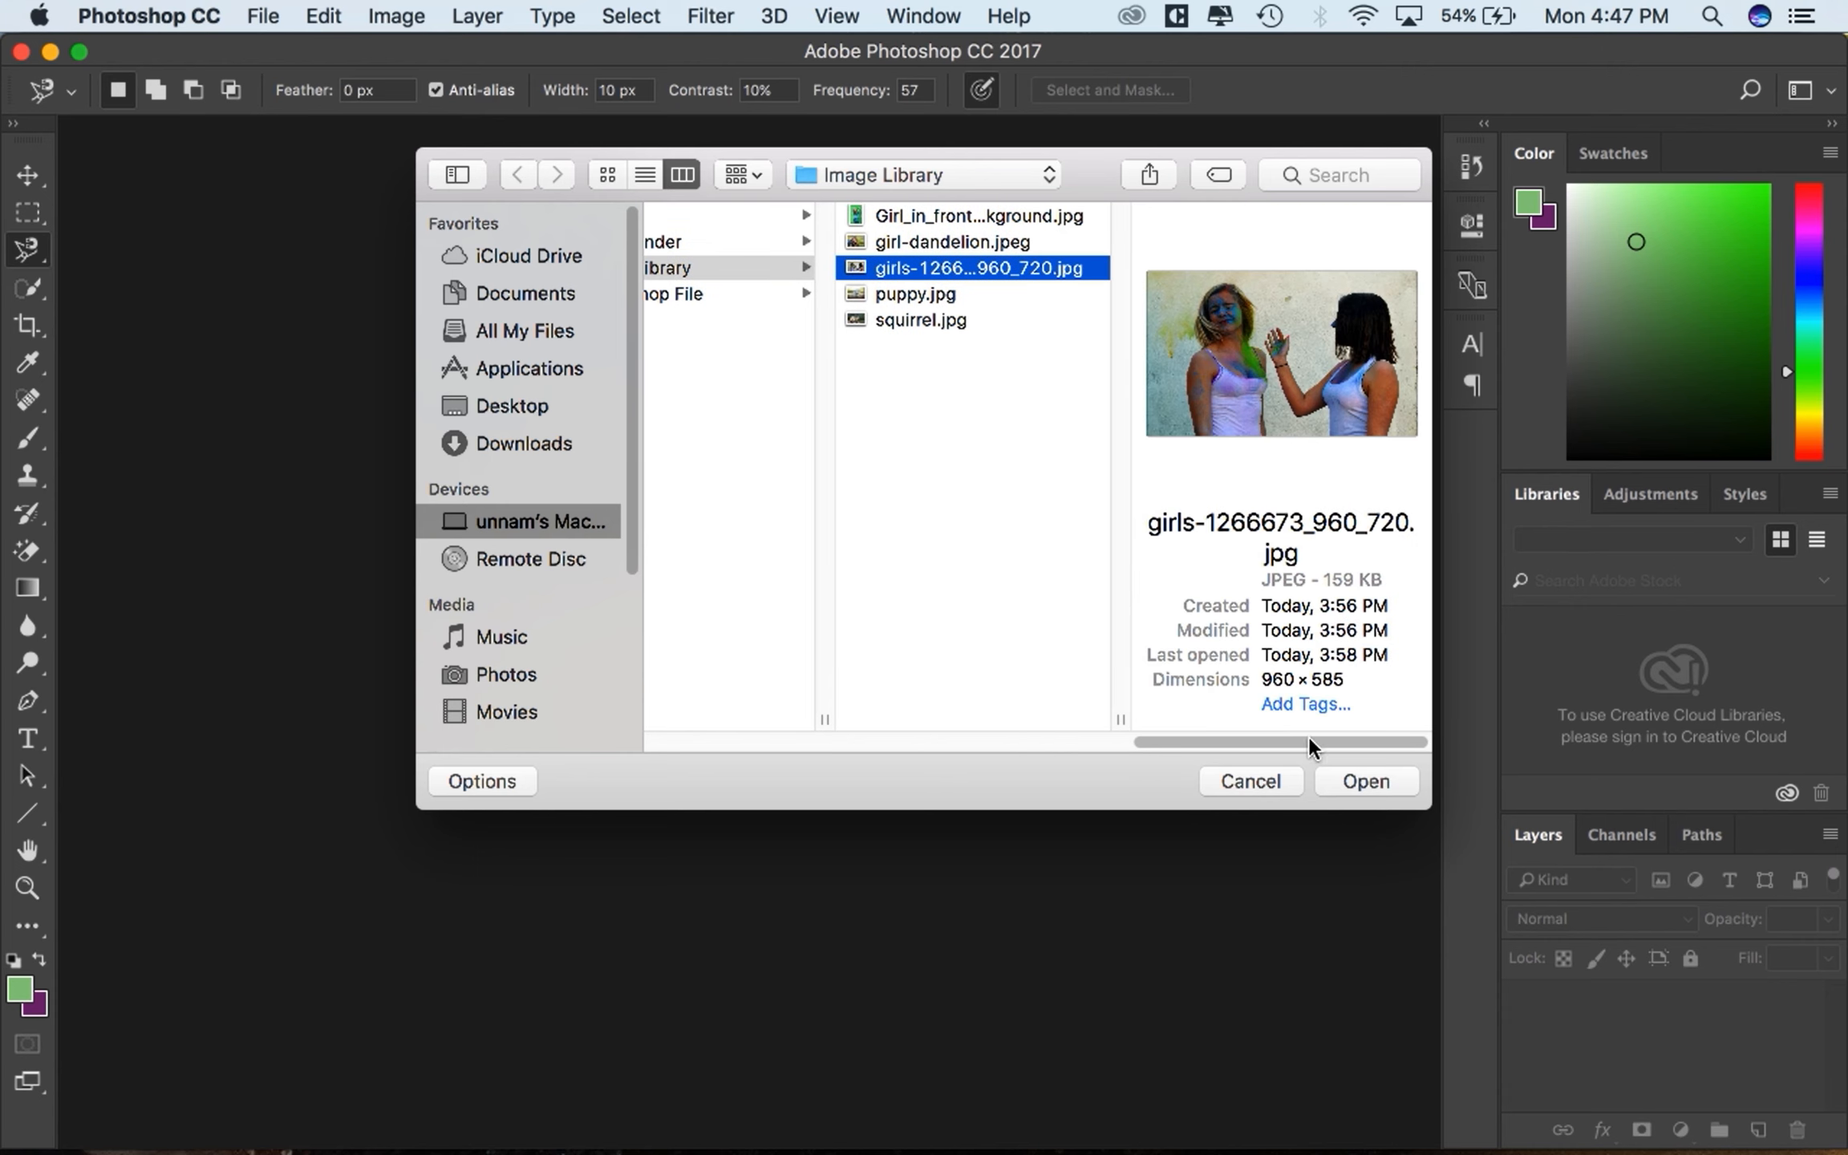
pyautogui.click(960, 242)
pyautogui.click(950, 215)
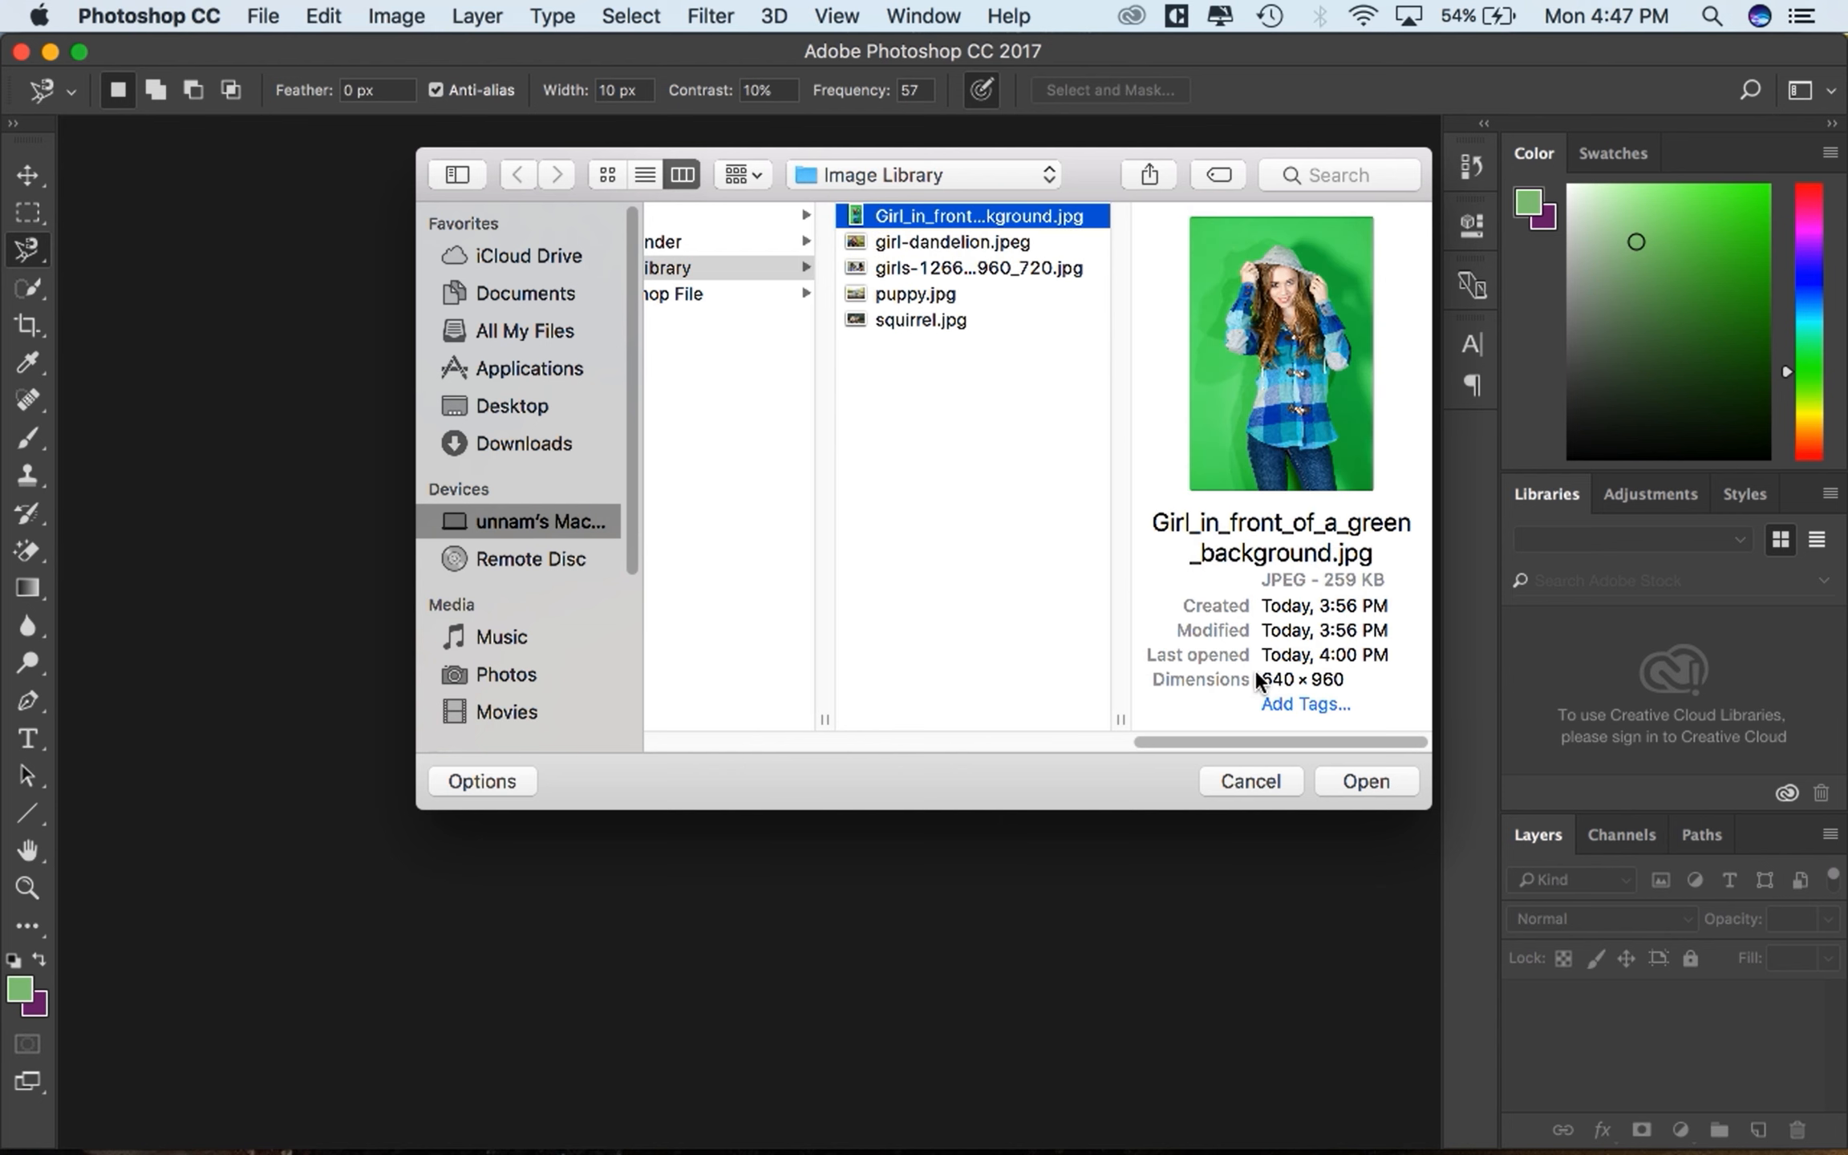
pyautogui.click(1353, 783)
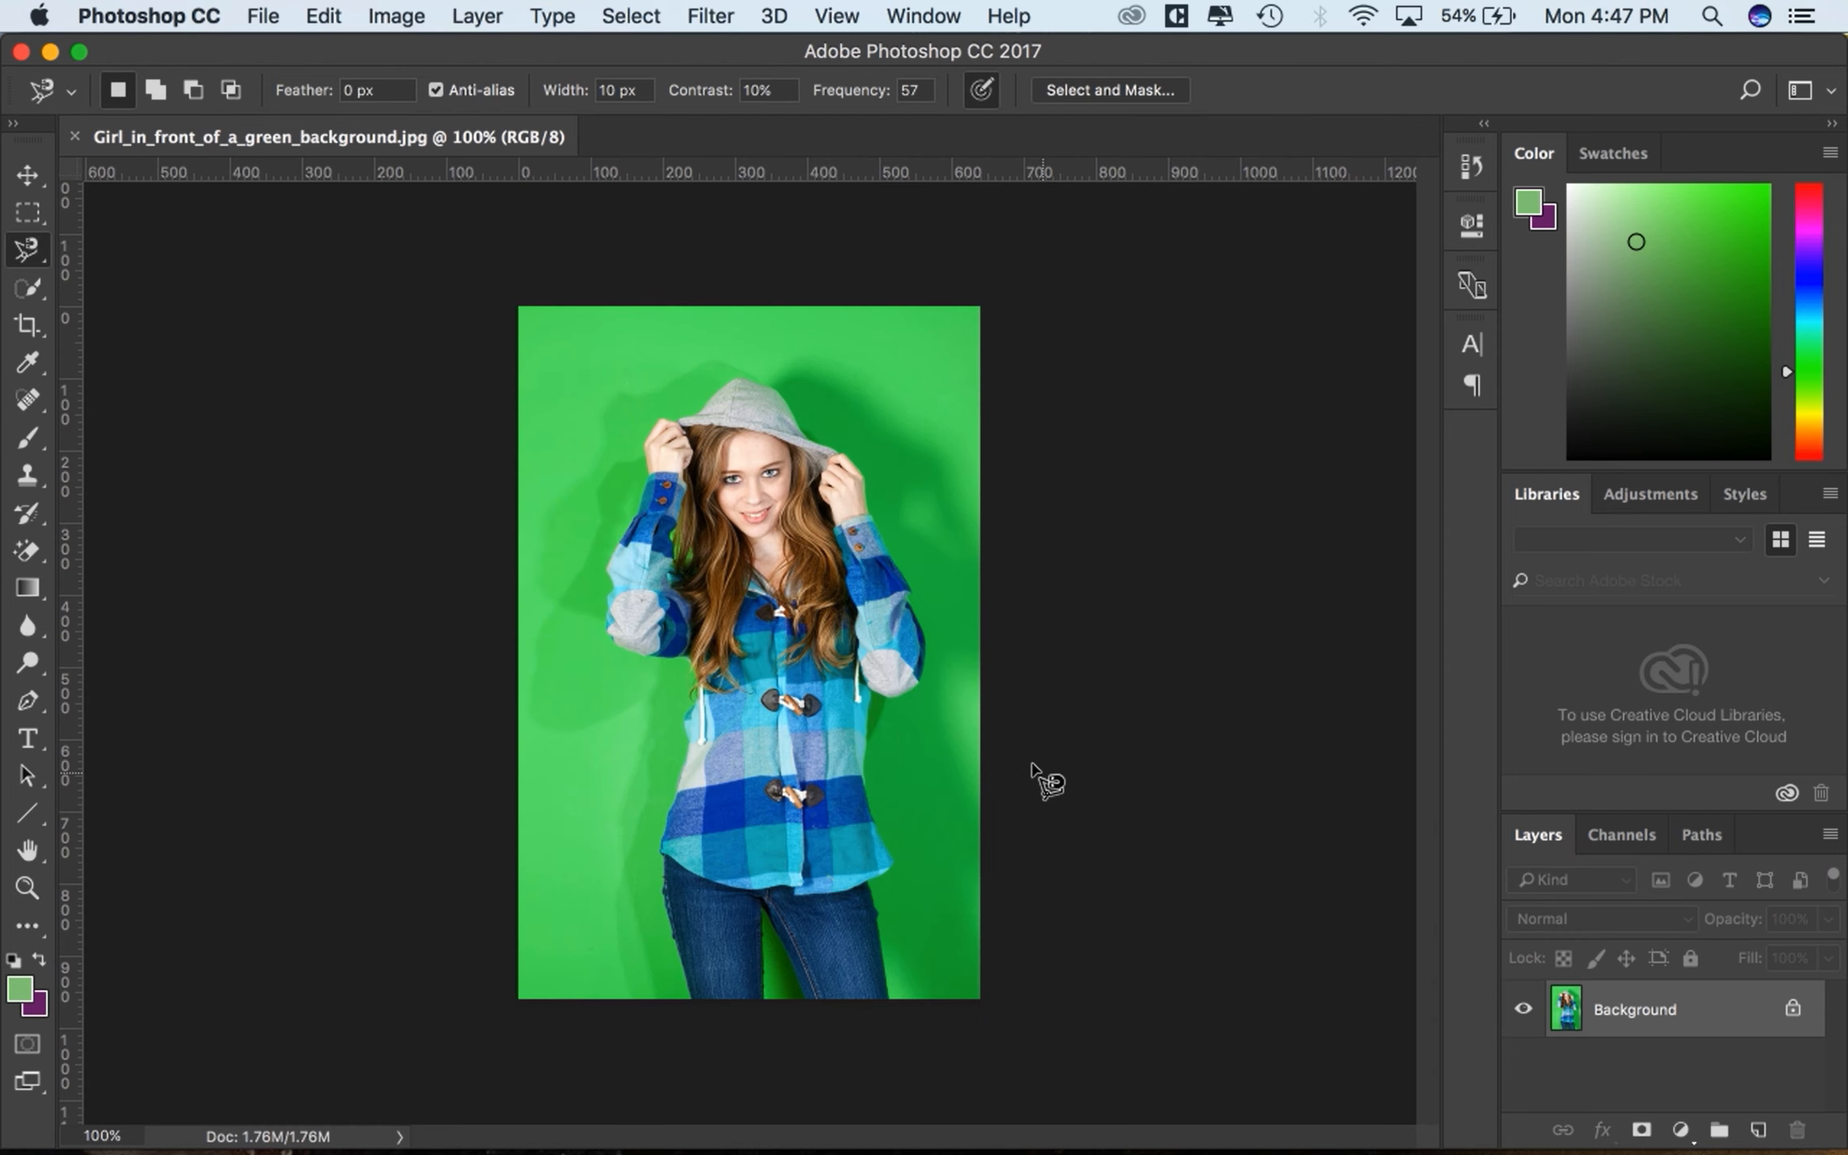
pyautogui.click(1793, 1009)
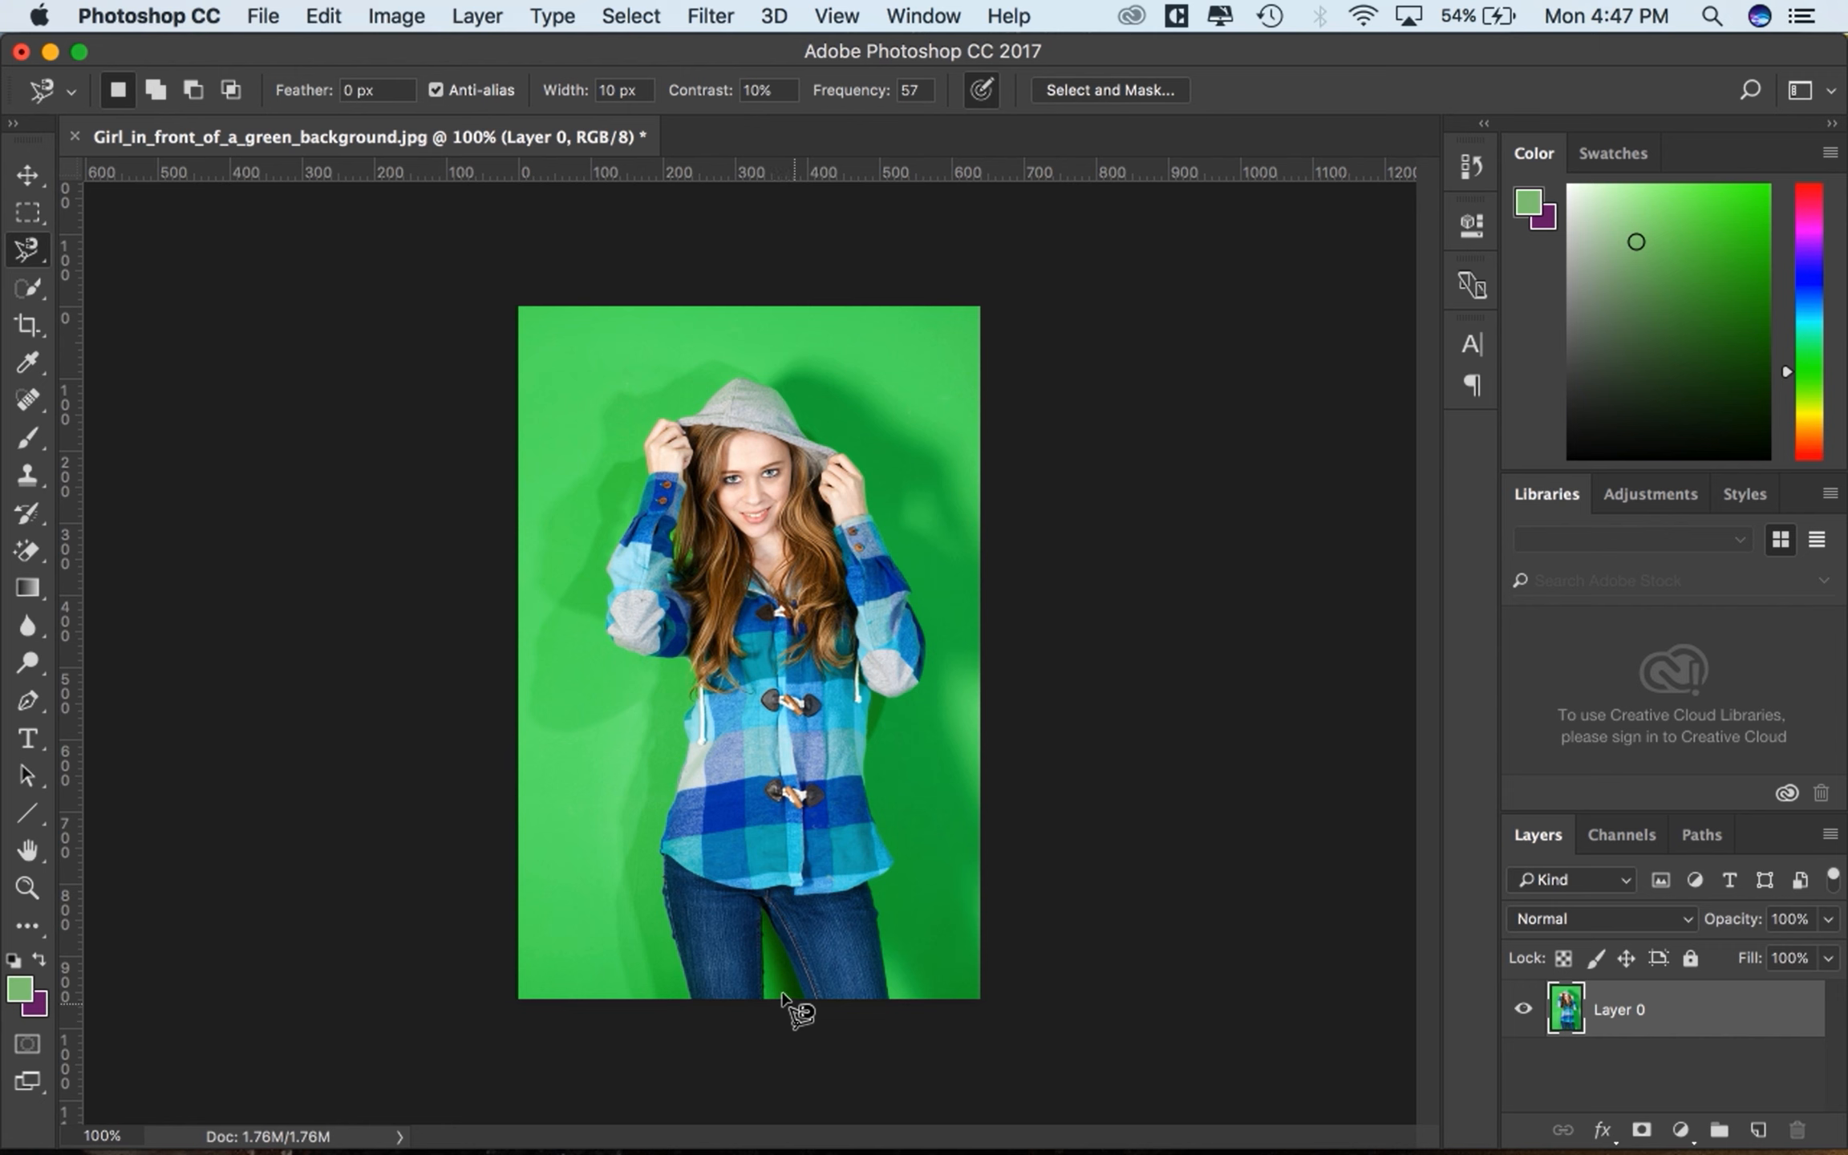
# - Outline the girl with the Magnetic Lasso tool, then invert the selection and delete the green background
pyautogui.click(888, 996)
pyautogui.press('super+shift+i')
pyautogui.press('BackSpace')
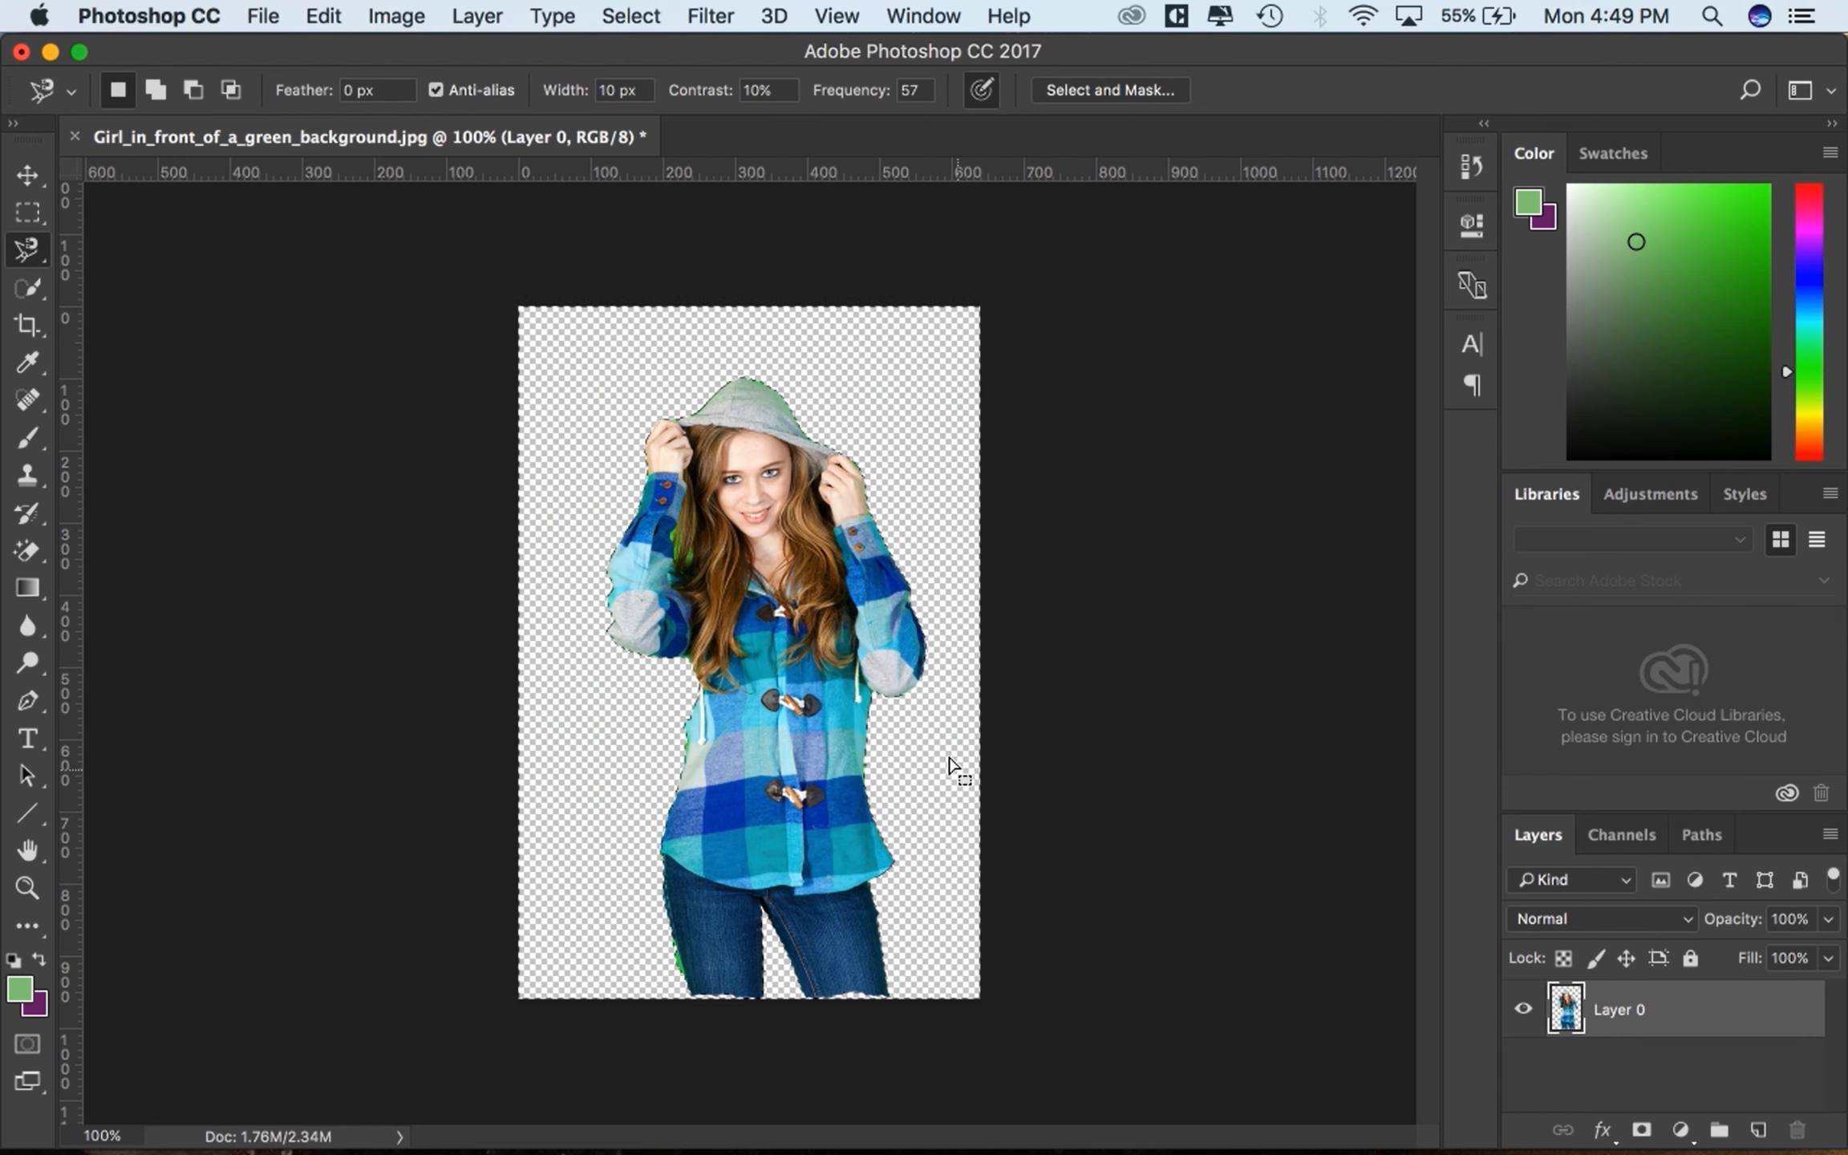
# - Move the cut-out girl up to the canvas's upper edge and close the image without saving
pyautogui.press('v')
pyautogui.moveTo(964, 422)
pyautogui.mouseDown()
pyautogui.moveTo(675, 417)
pyautogui.moveTo(847, 591)
pyautogui.moveTo(742, 558)
pyautogui.moveTo(750, 474)
pyautogui.mouseUp()
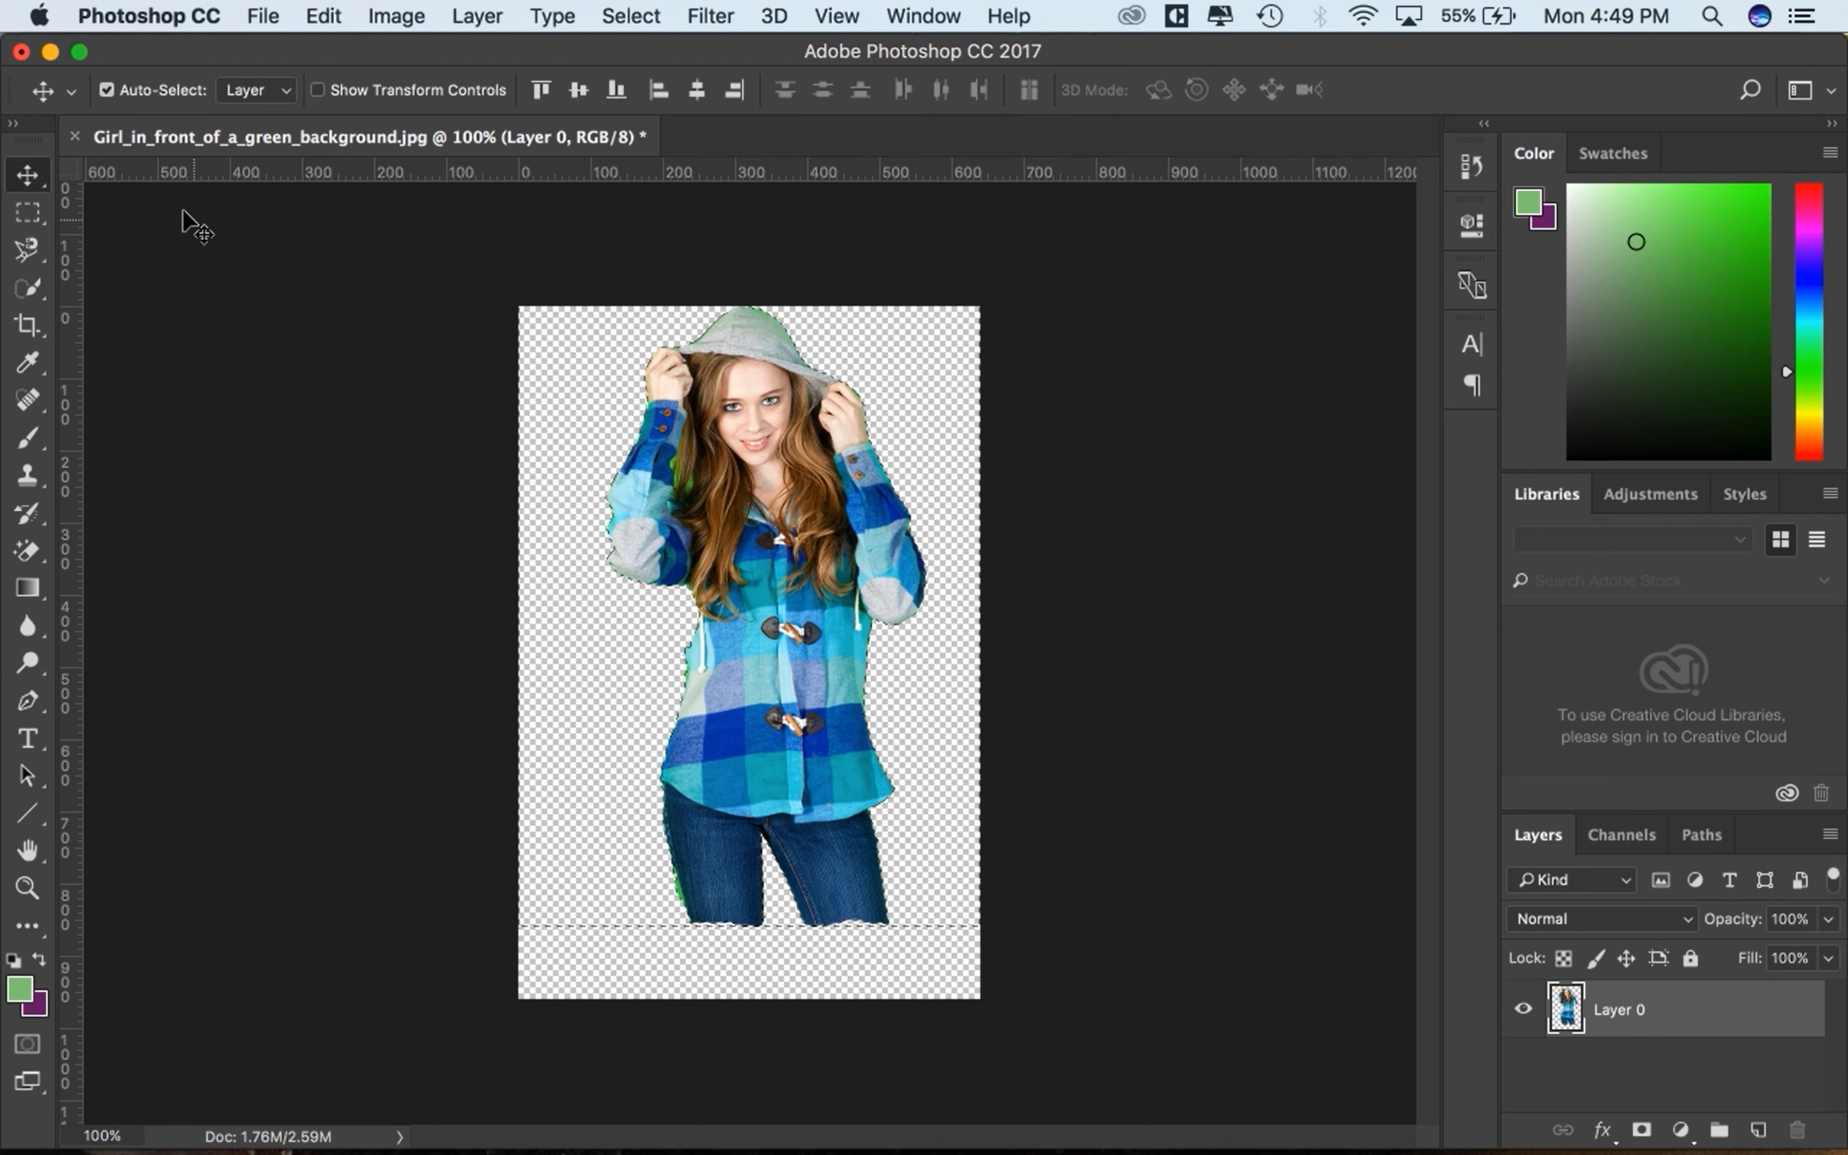
pyautogui.click(76, 138)
pyautogui.click(850, 431)
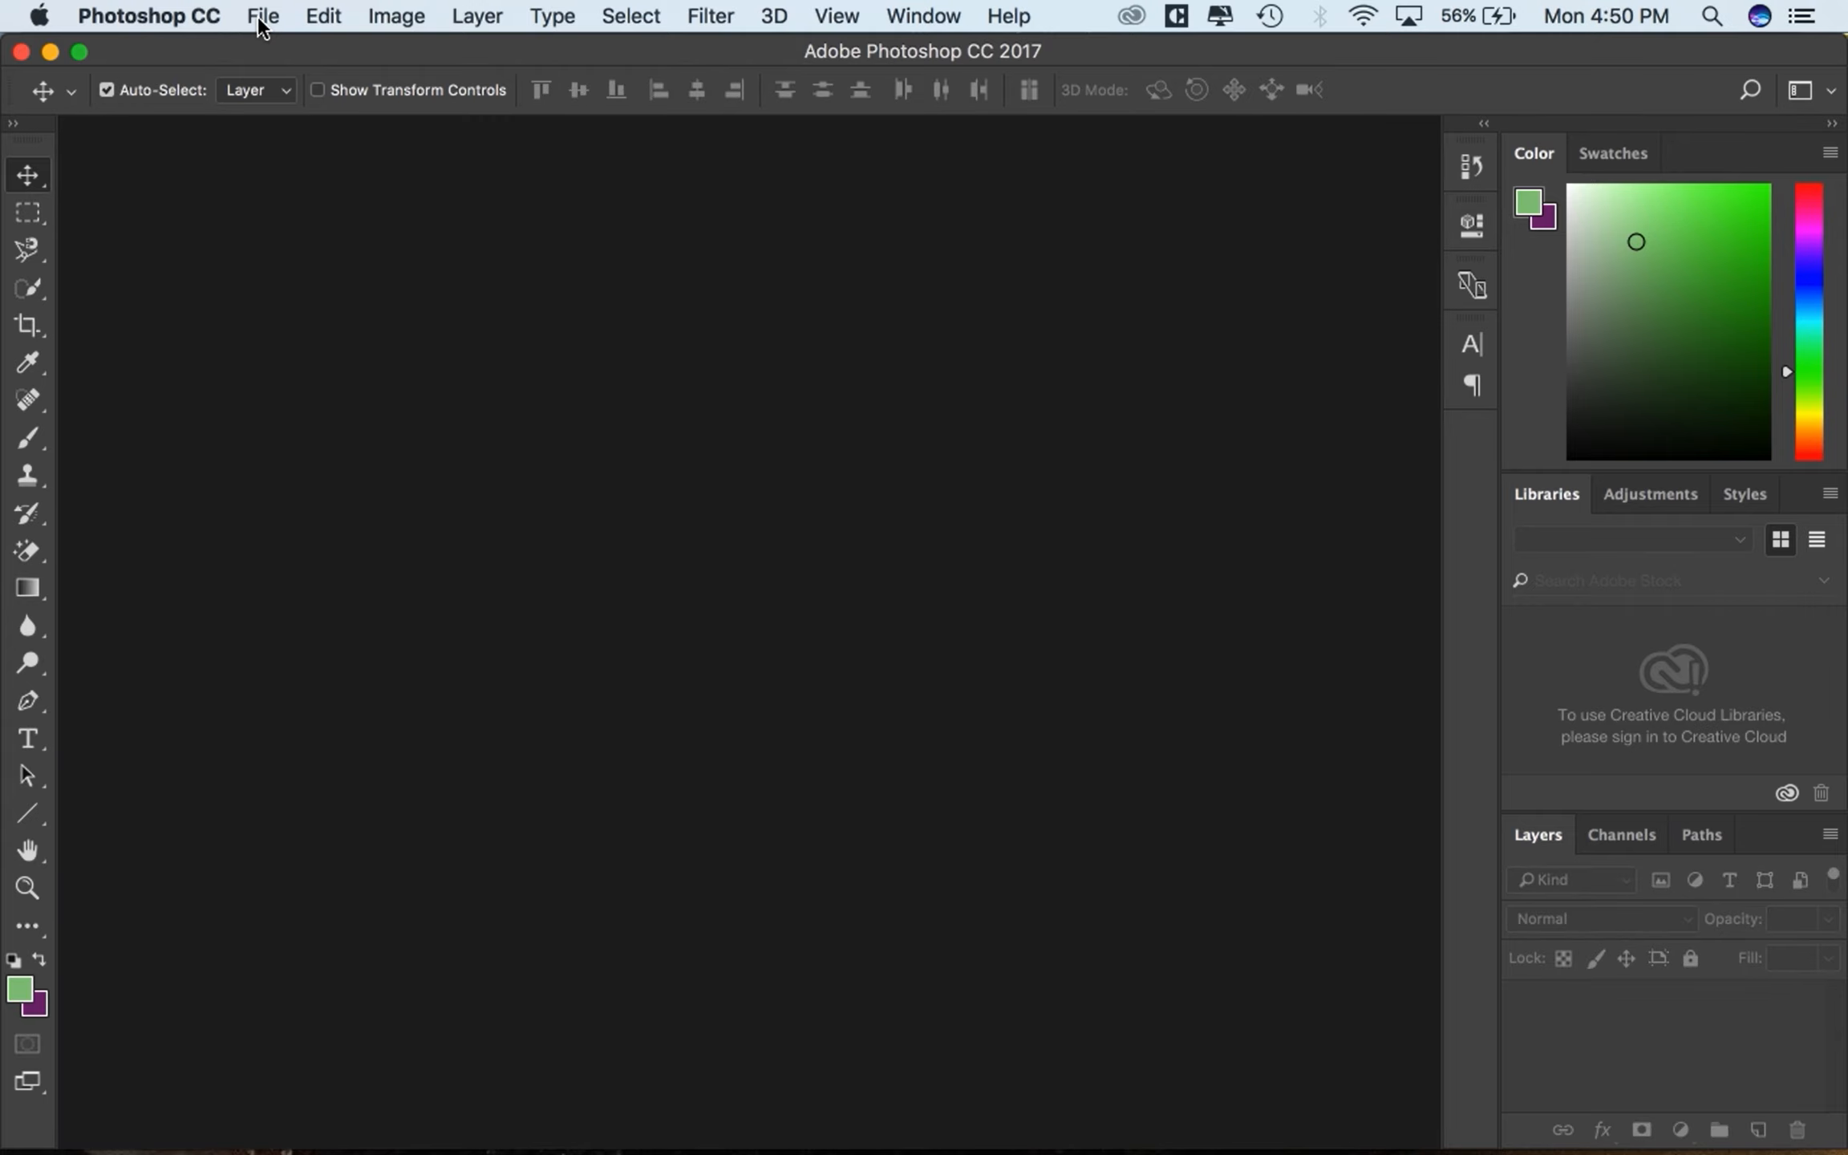
# - Open girl-dandelion.jpeg from the Image Library folder and unlock its Background layer
pyautogui.click(261, 18)
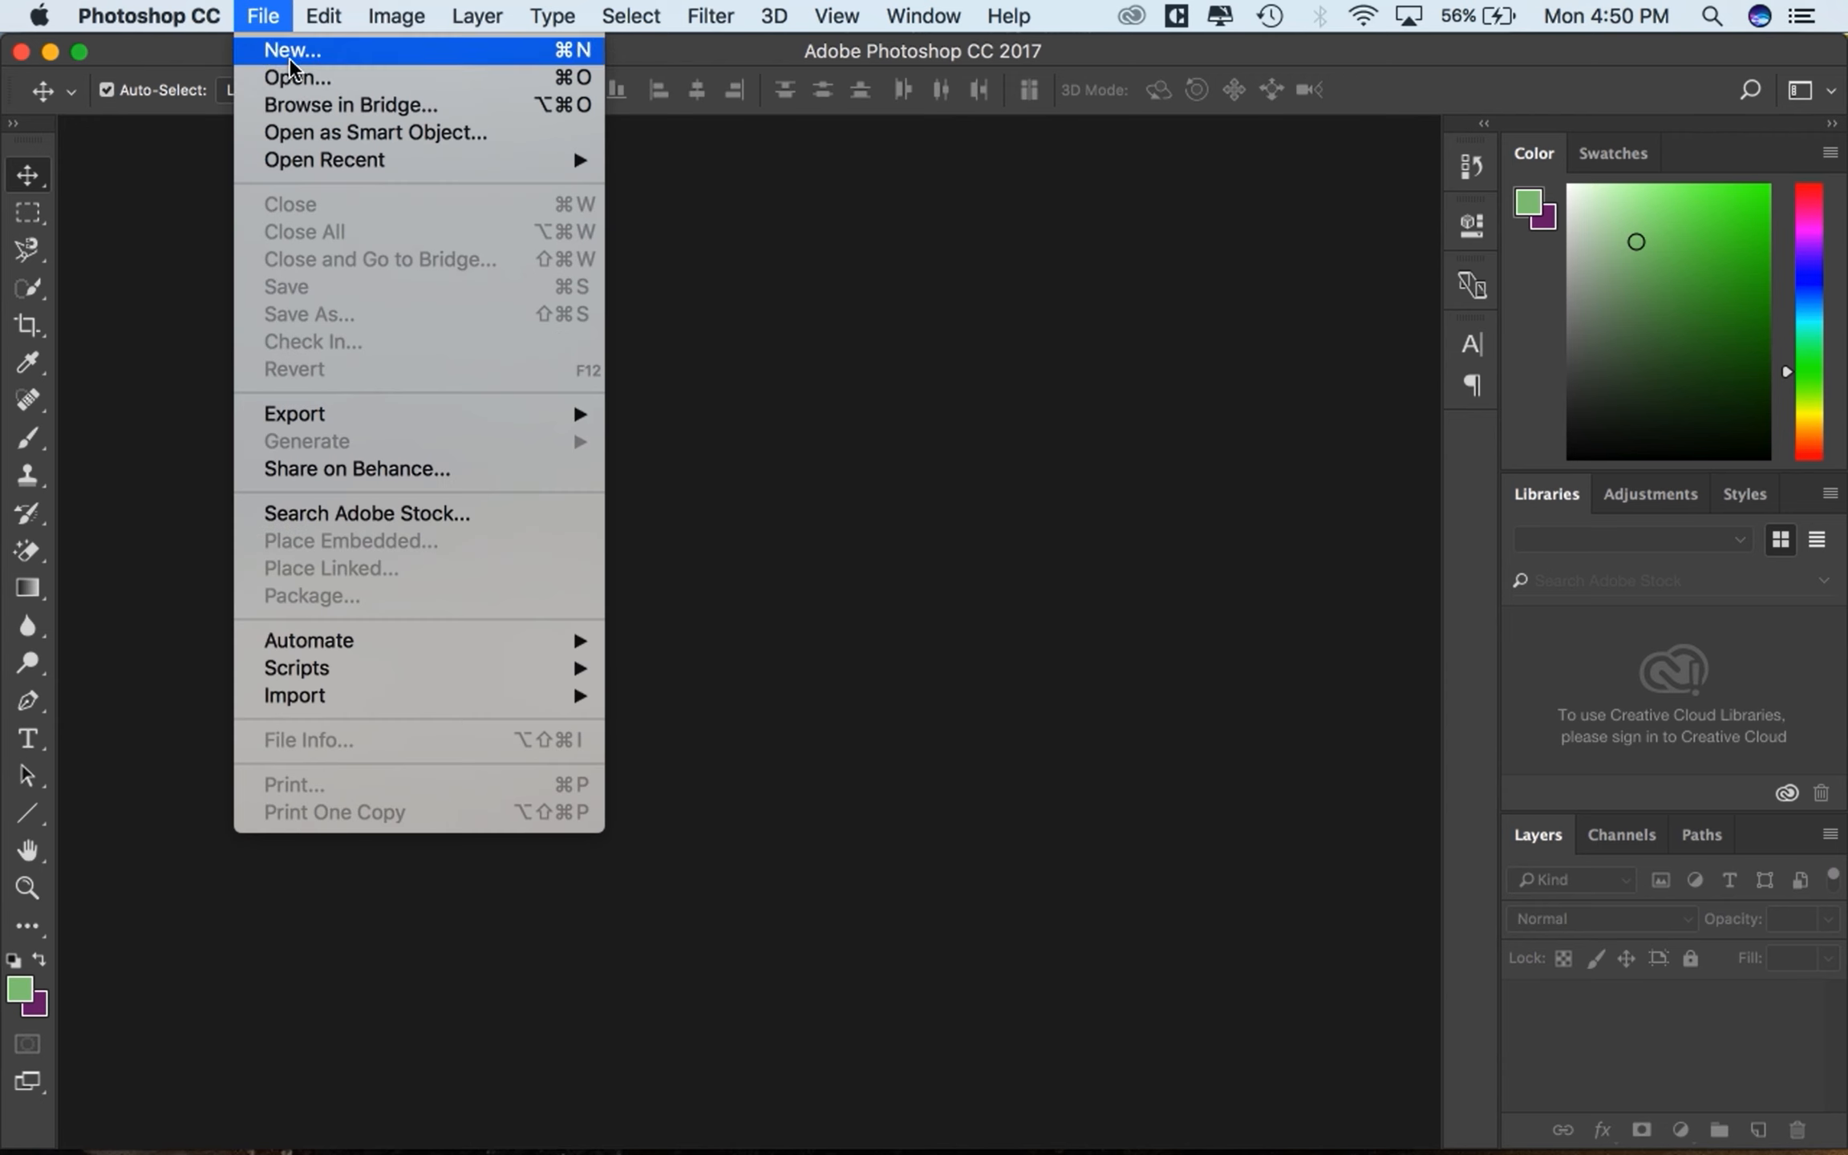
pyautogui.click(295, 77)
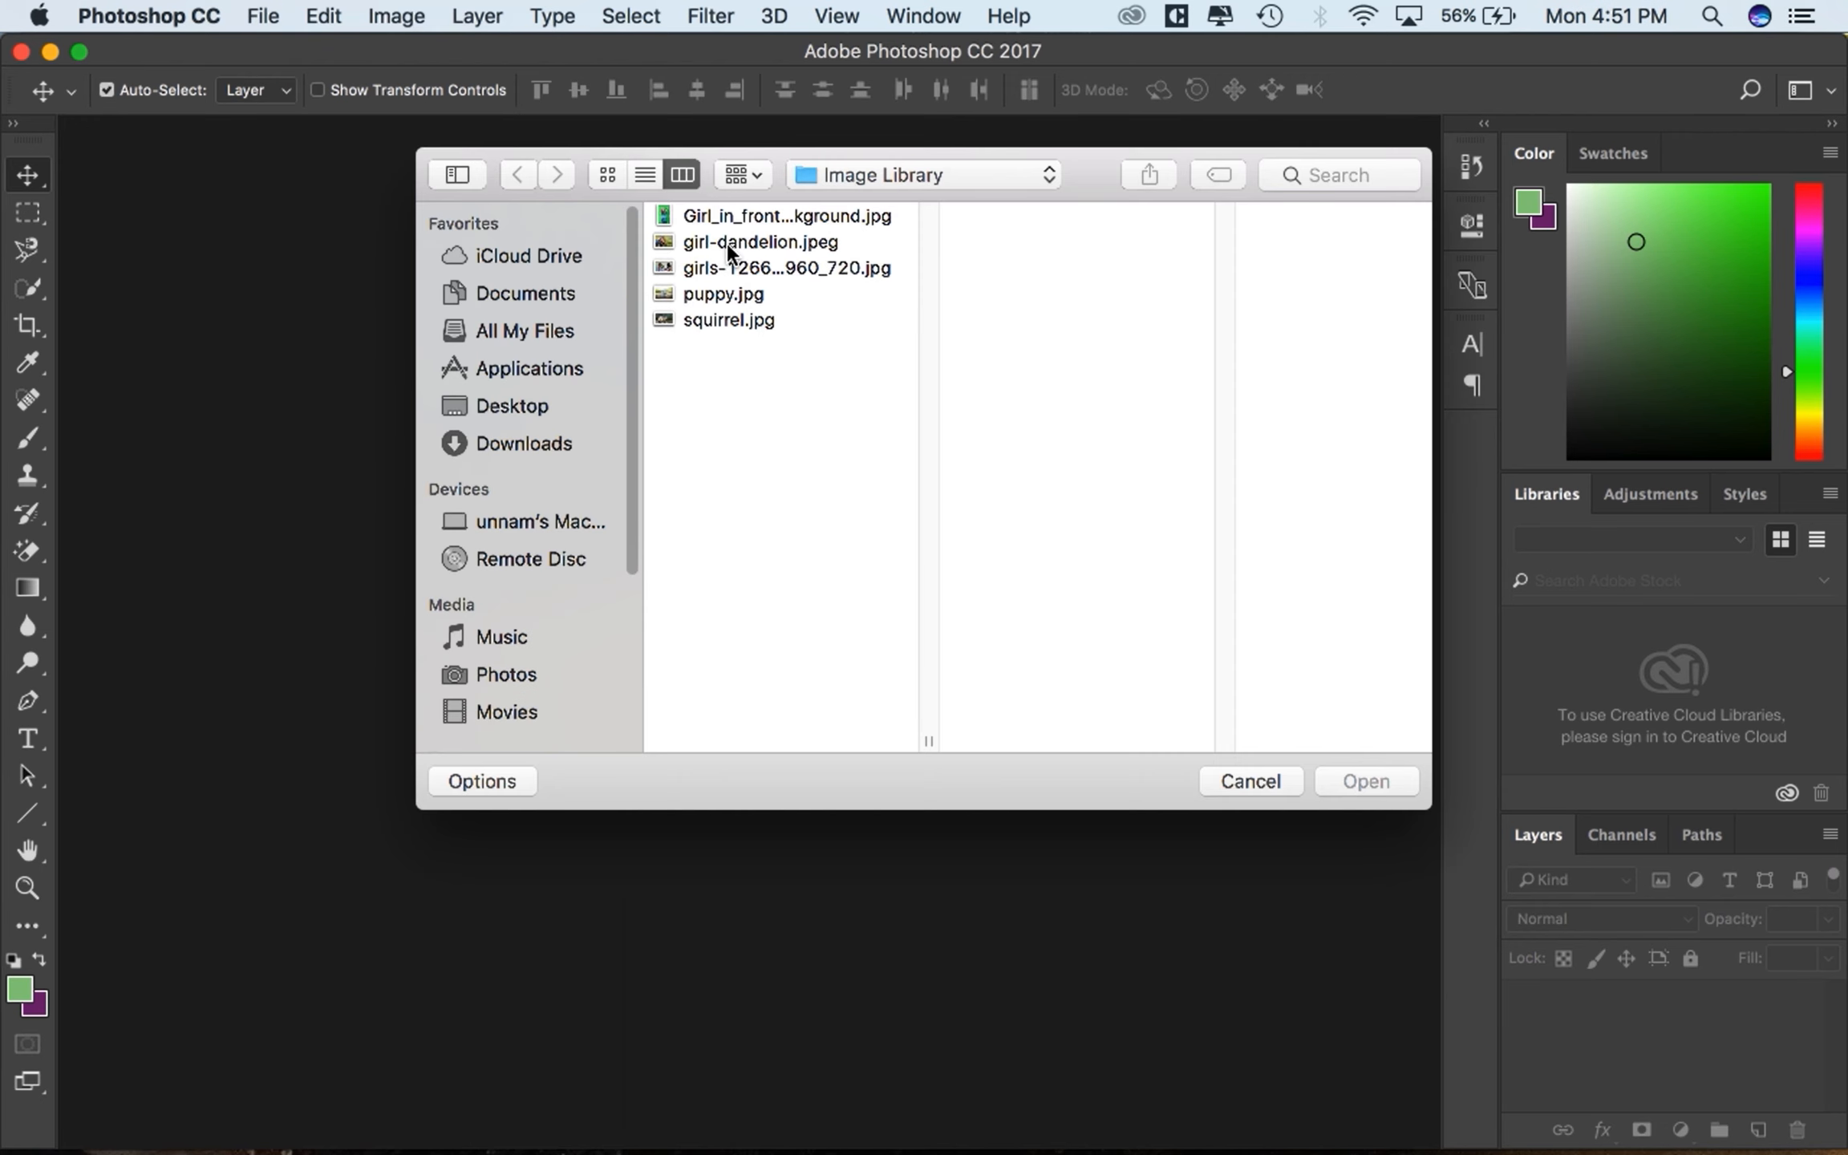
pyautogui.click(726, 242)
pyautogui.click(1357, 781)
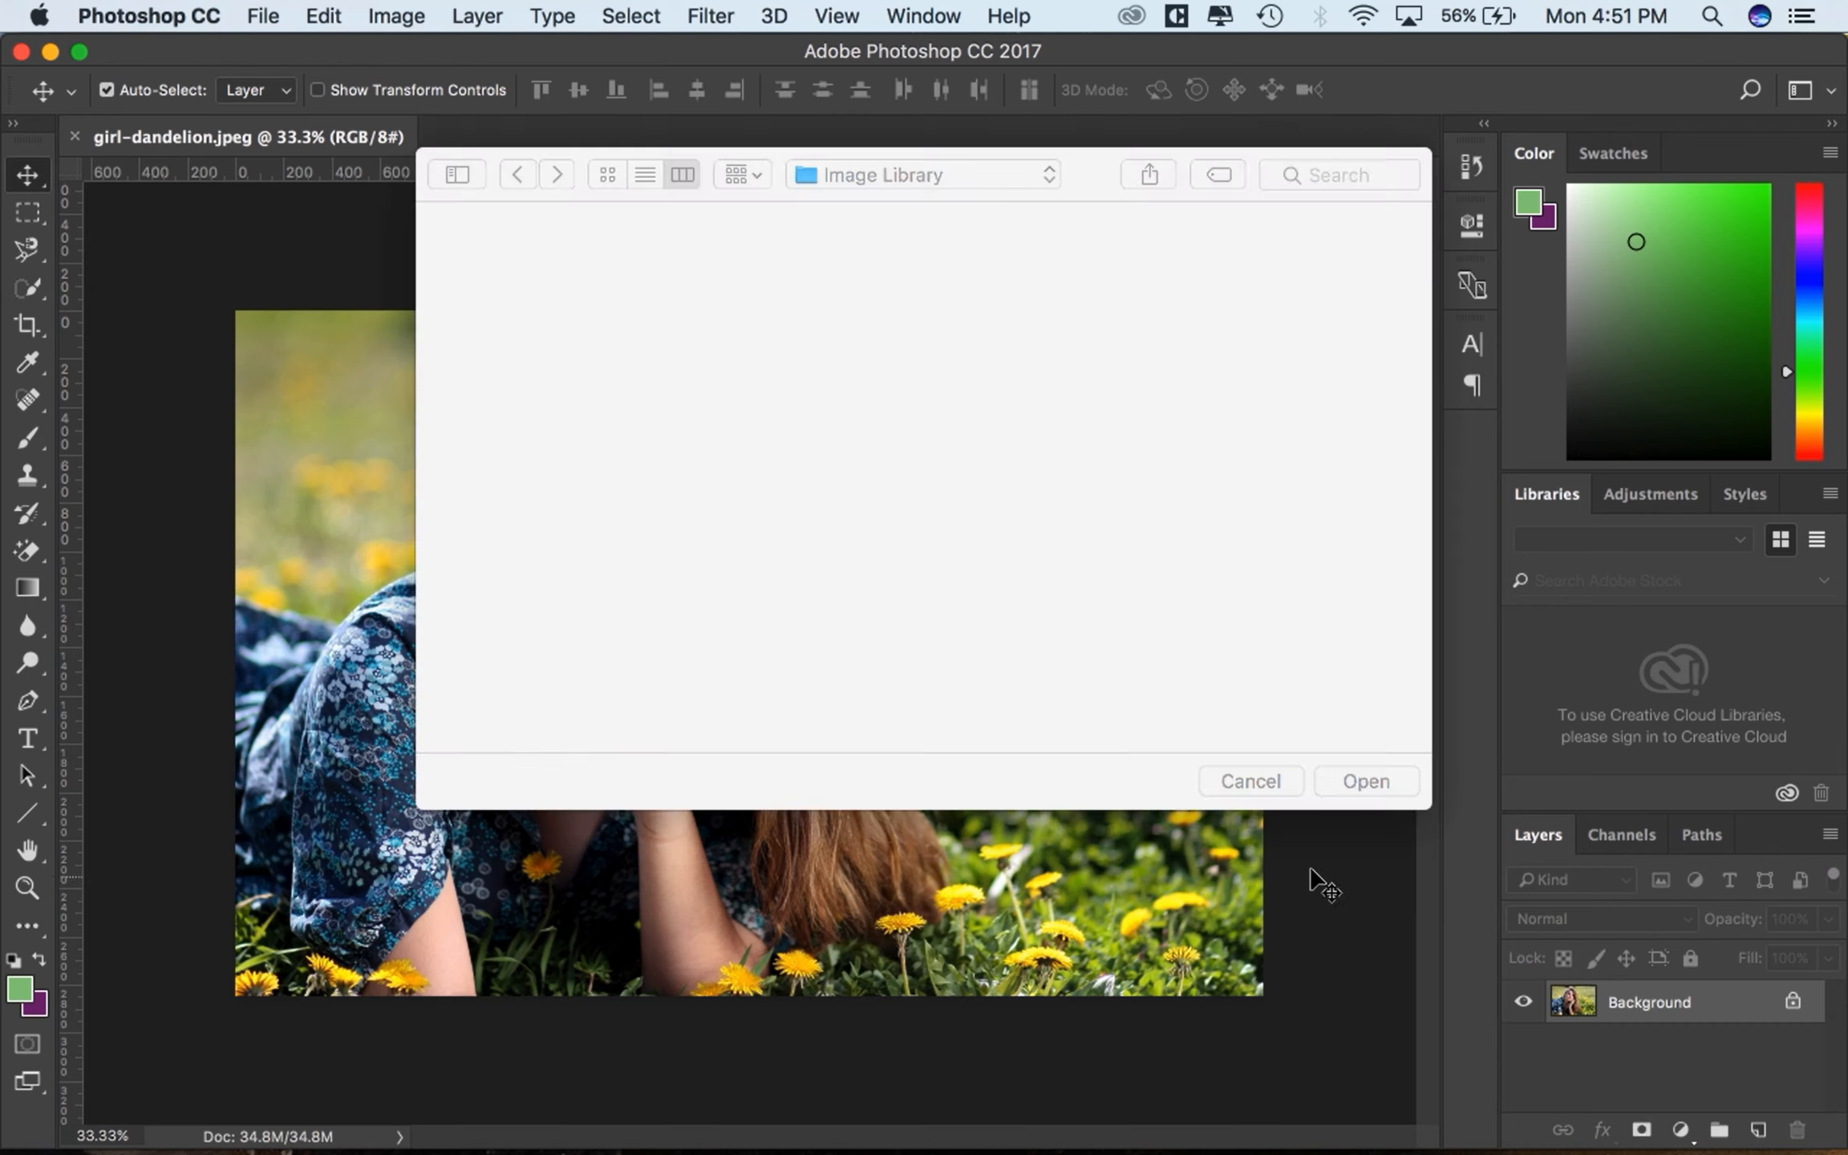
pyautogui.click(1793, 1001)
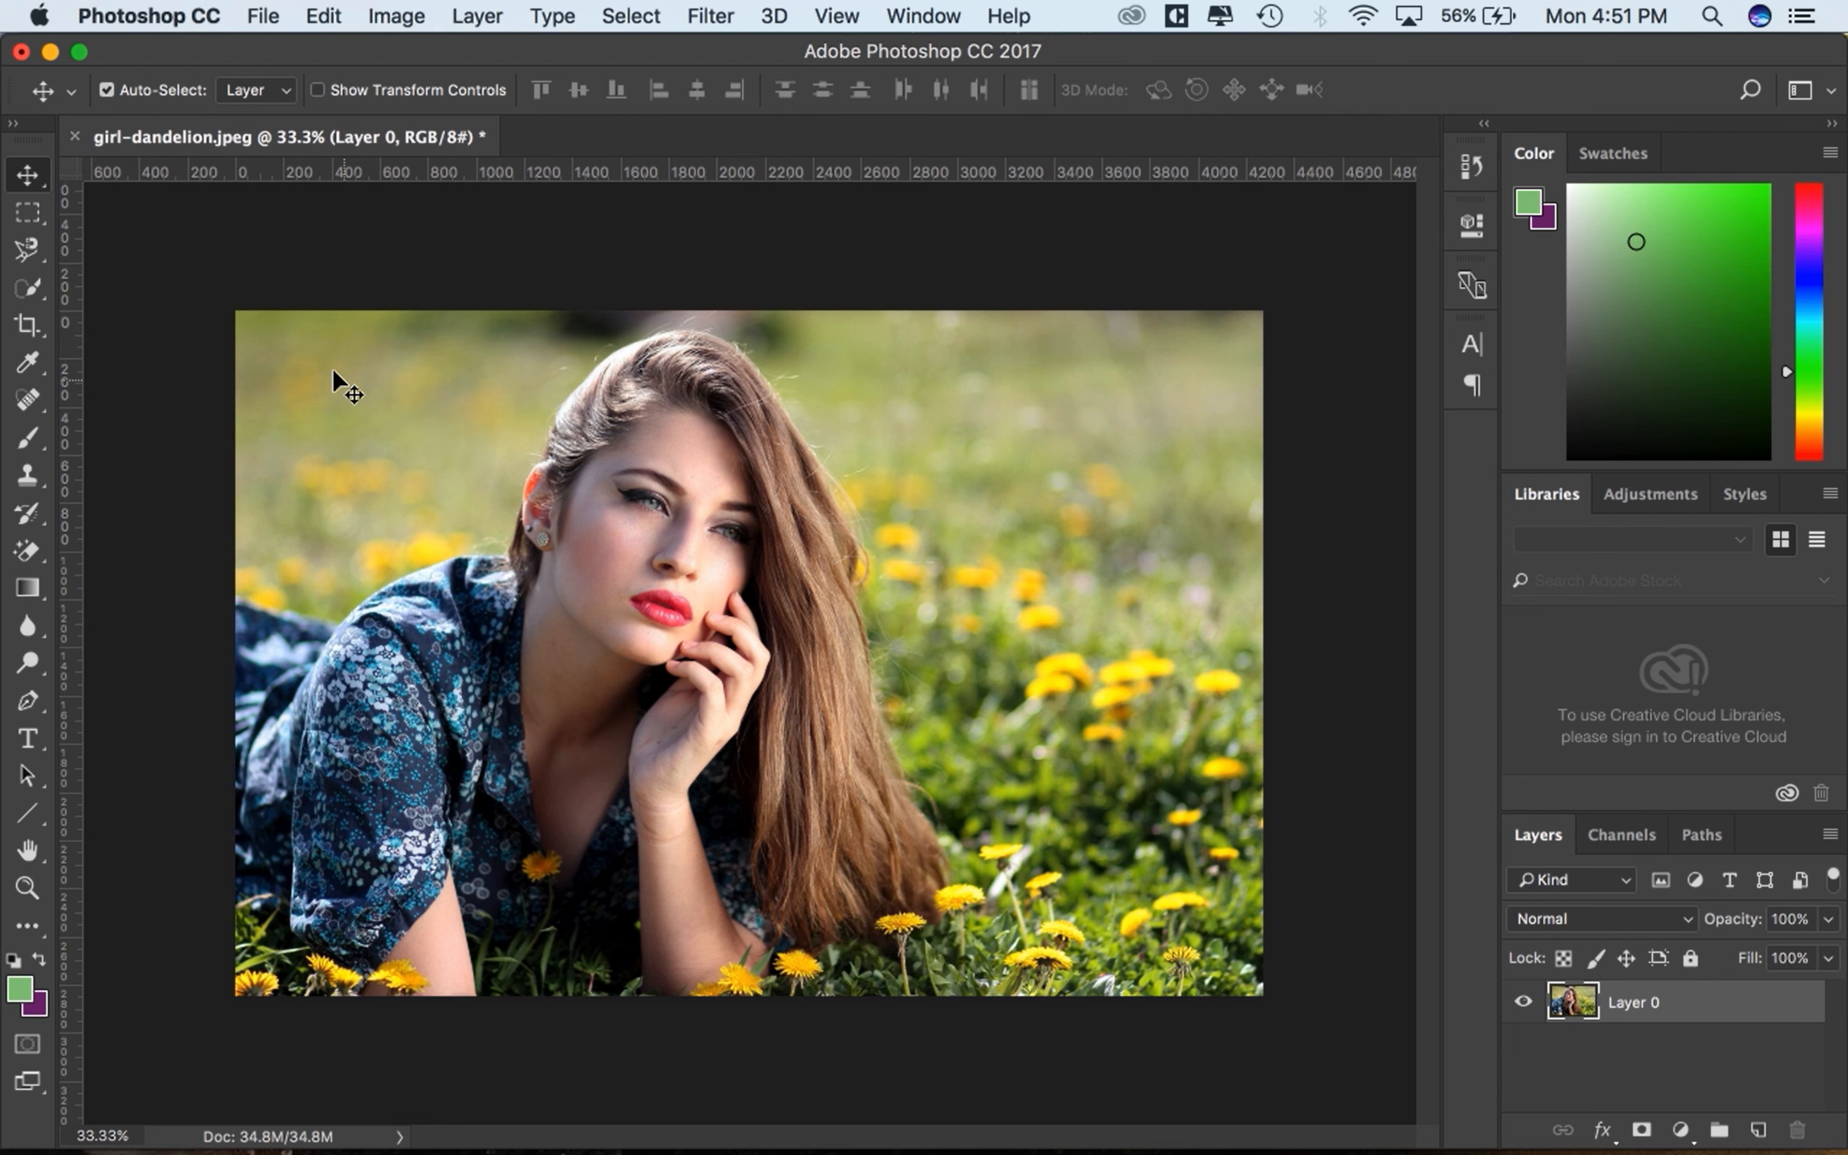
# - Start a Pen tool path at the photo's left edge beside the blue clothing, then close the image without saving
pyautogui.press('p')
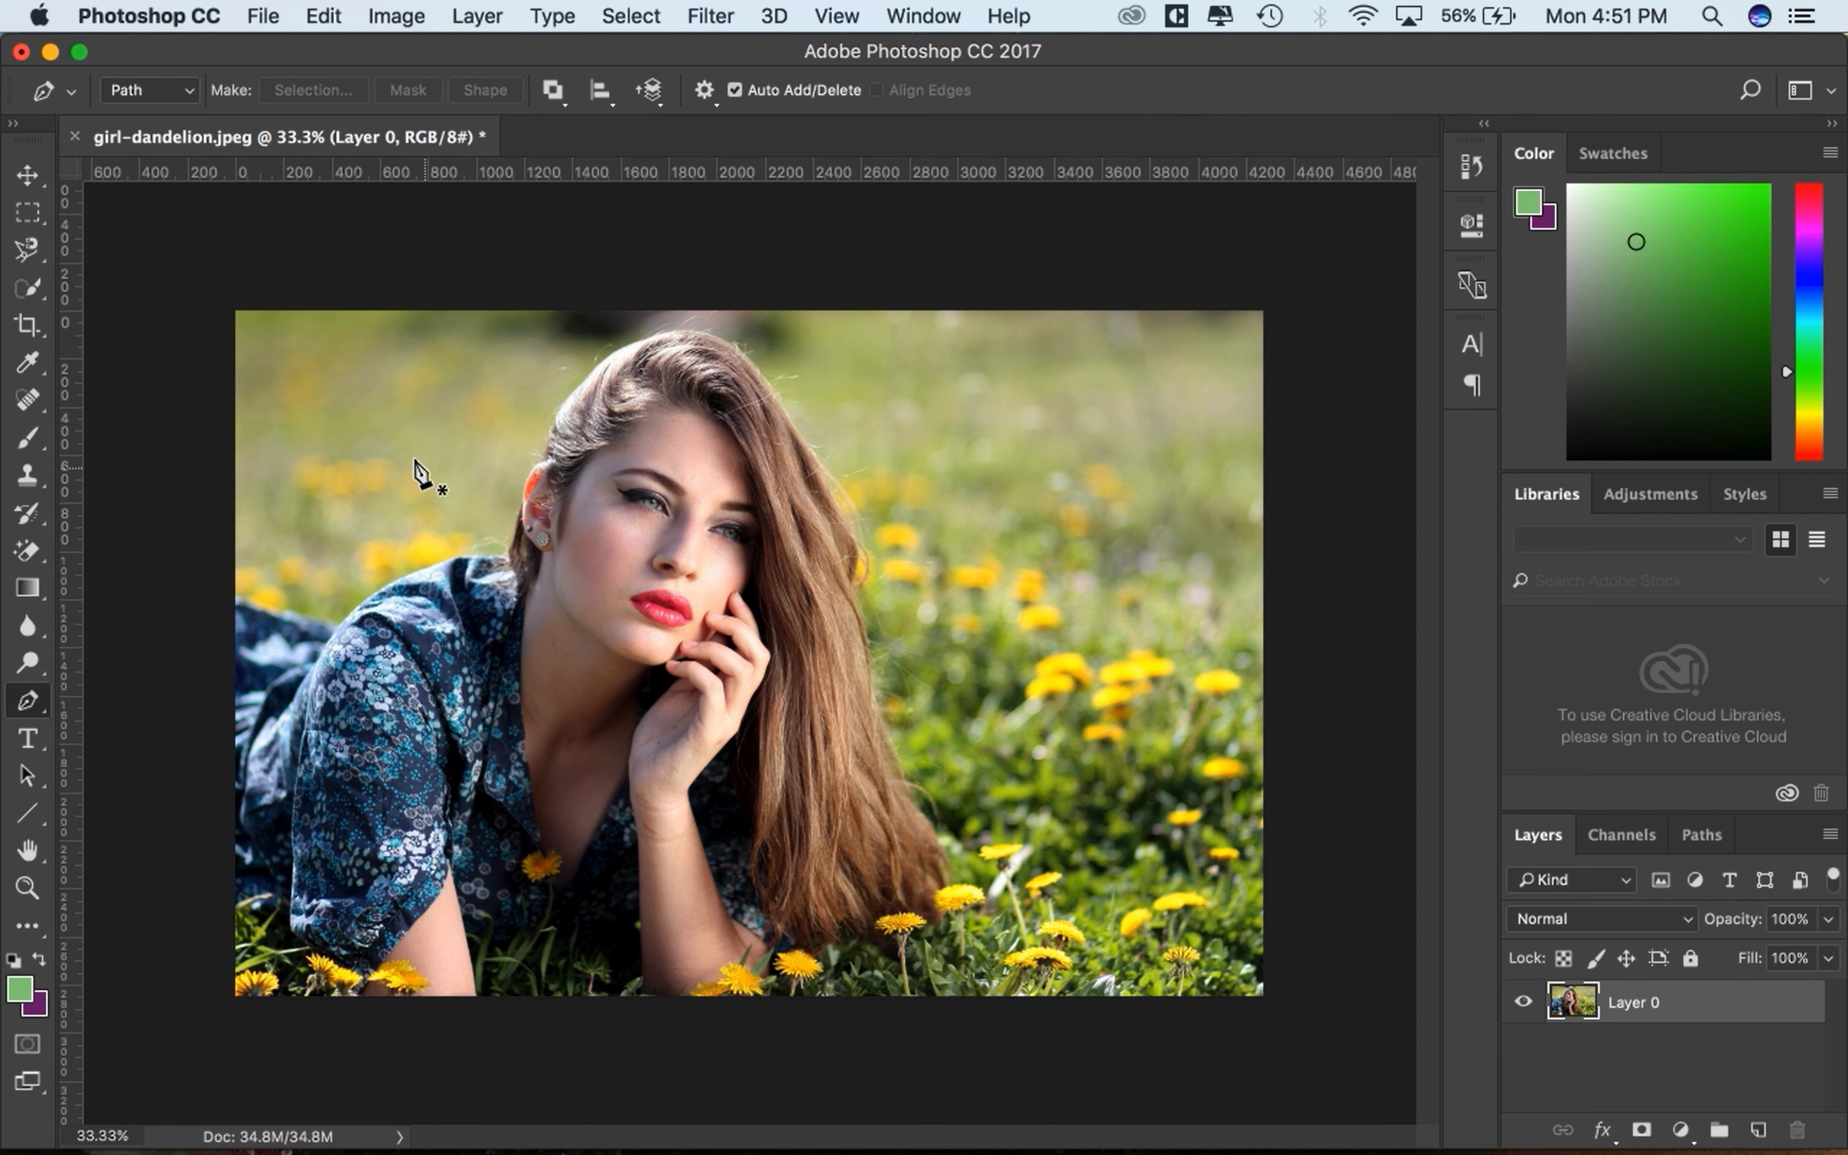
pyautogui.click(236, 597)
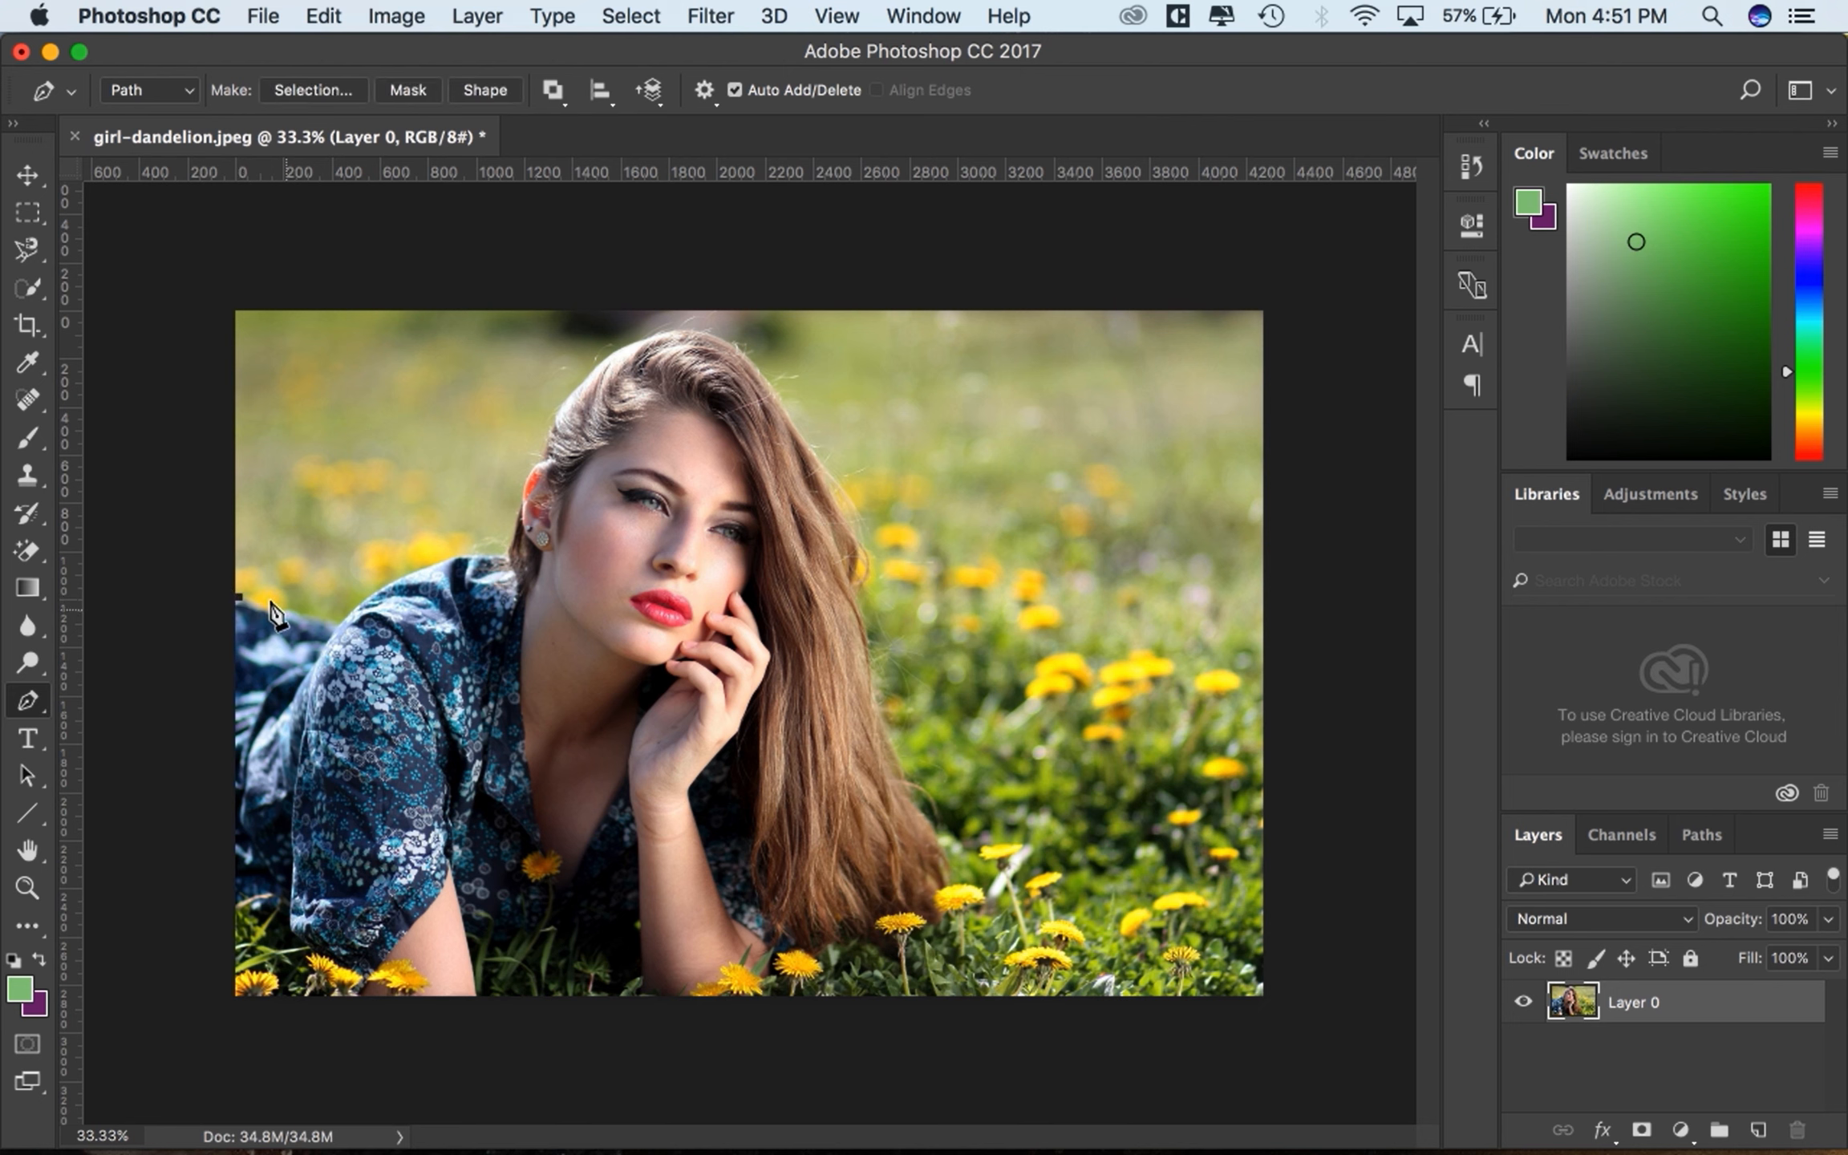
pyautogui.click(75, 136)
pyautogui.click(774, 433)
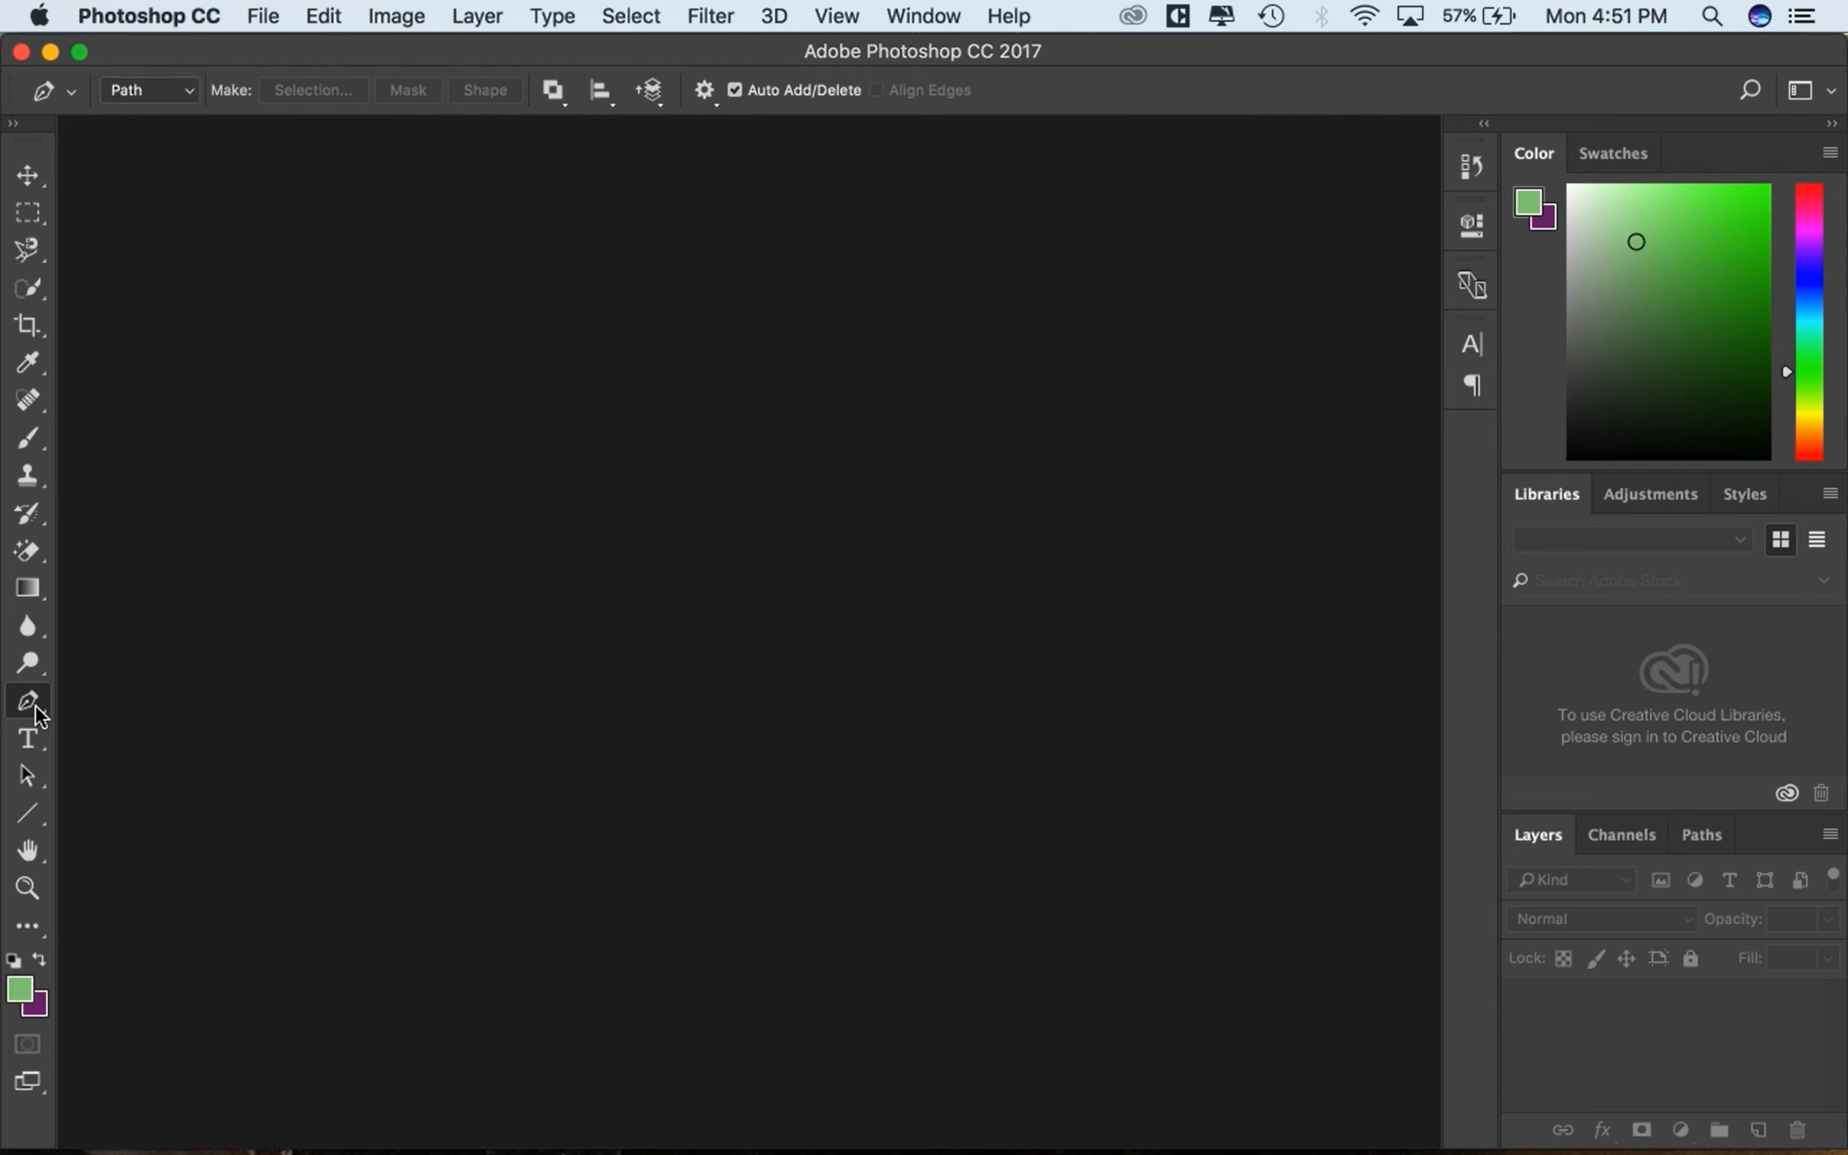
# - Open girl-dandelion.jpeg from the Image Library folder and unlock its Background layer
pyautogui.click(276, 18)
pyautogui.click(350, 84)
pyautogui.click(790, 250)
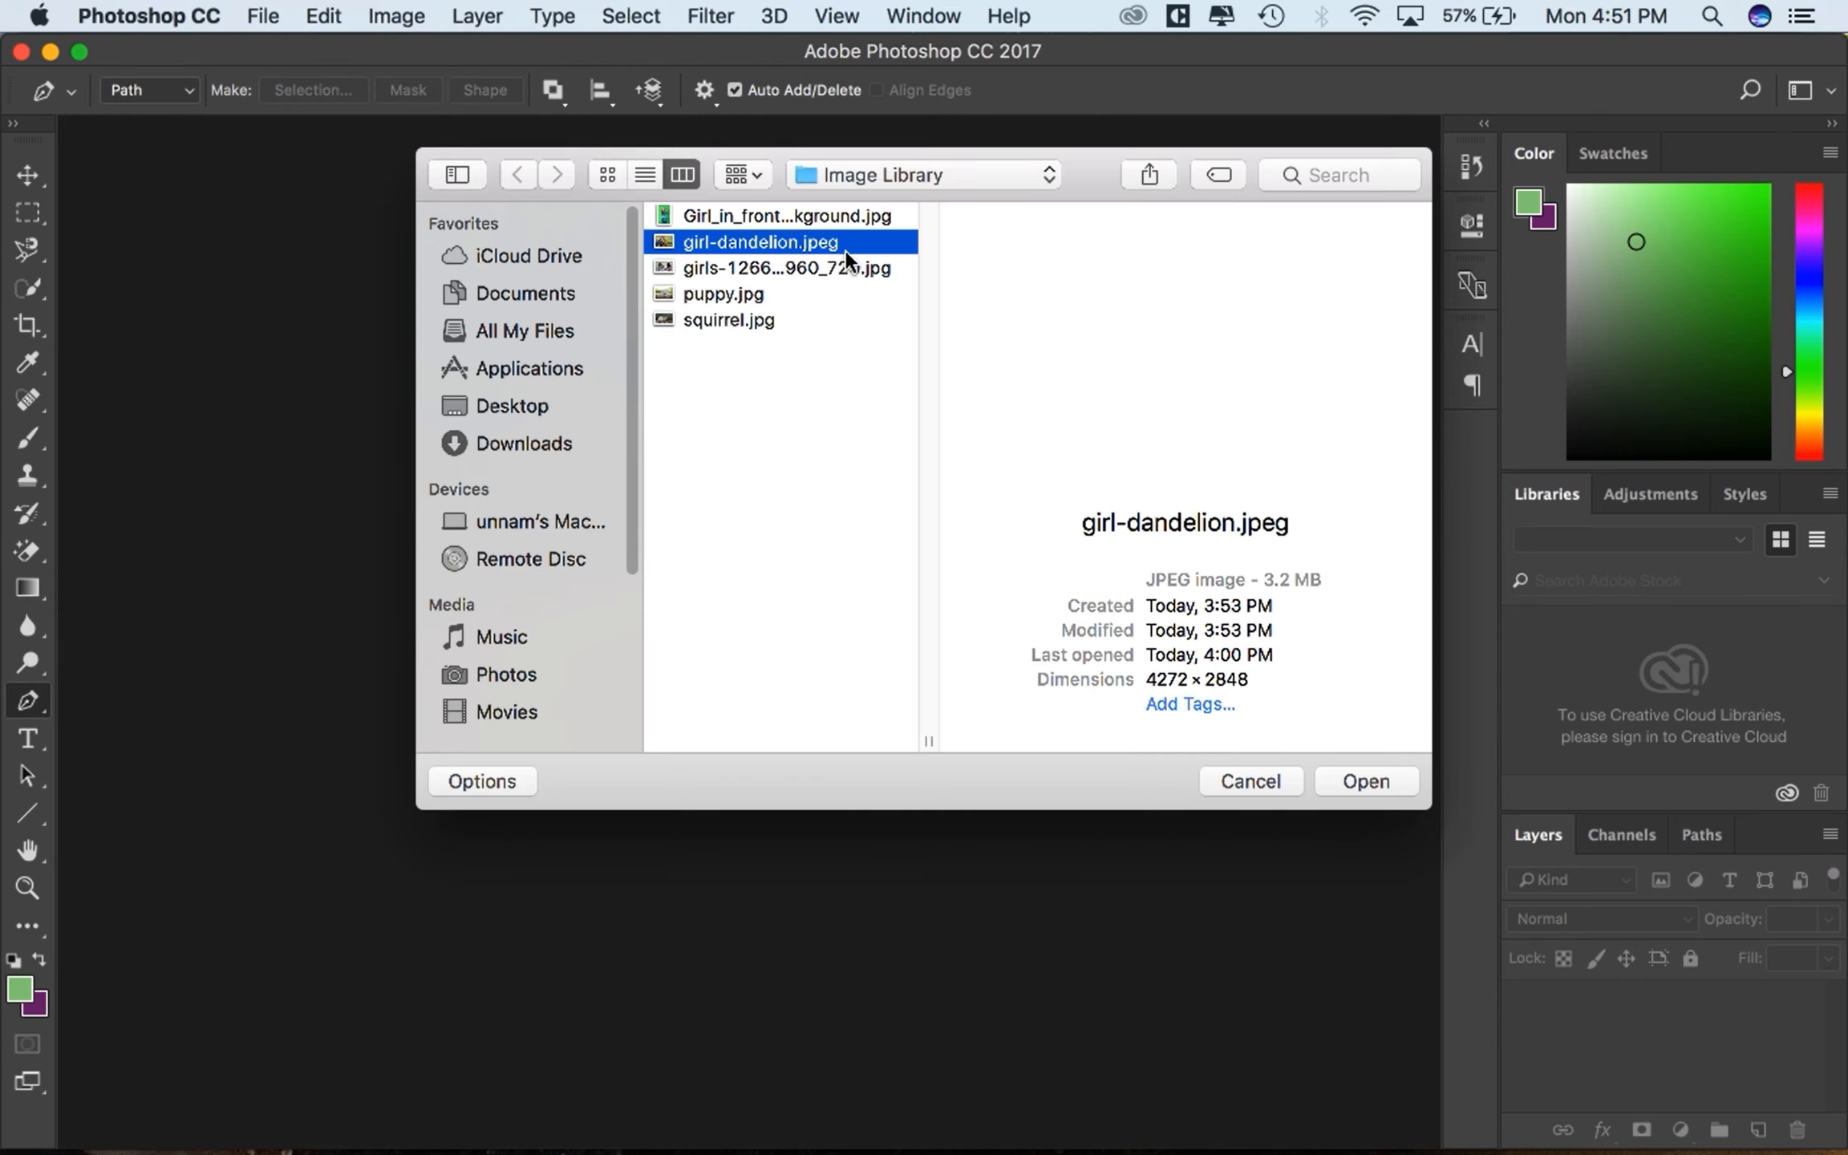
pyautogui.click(1365, 782)
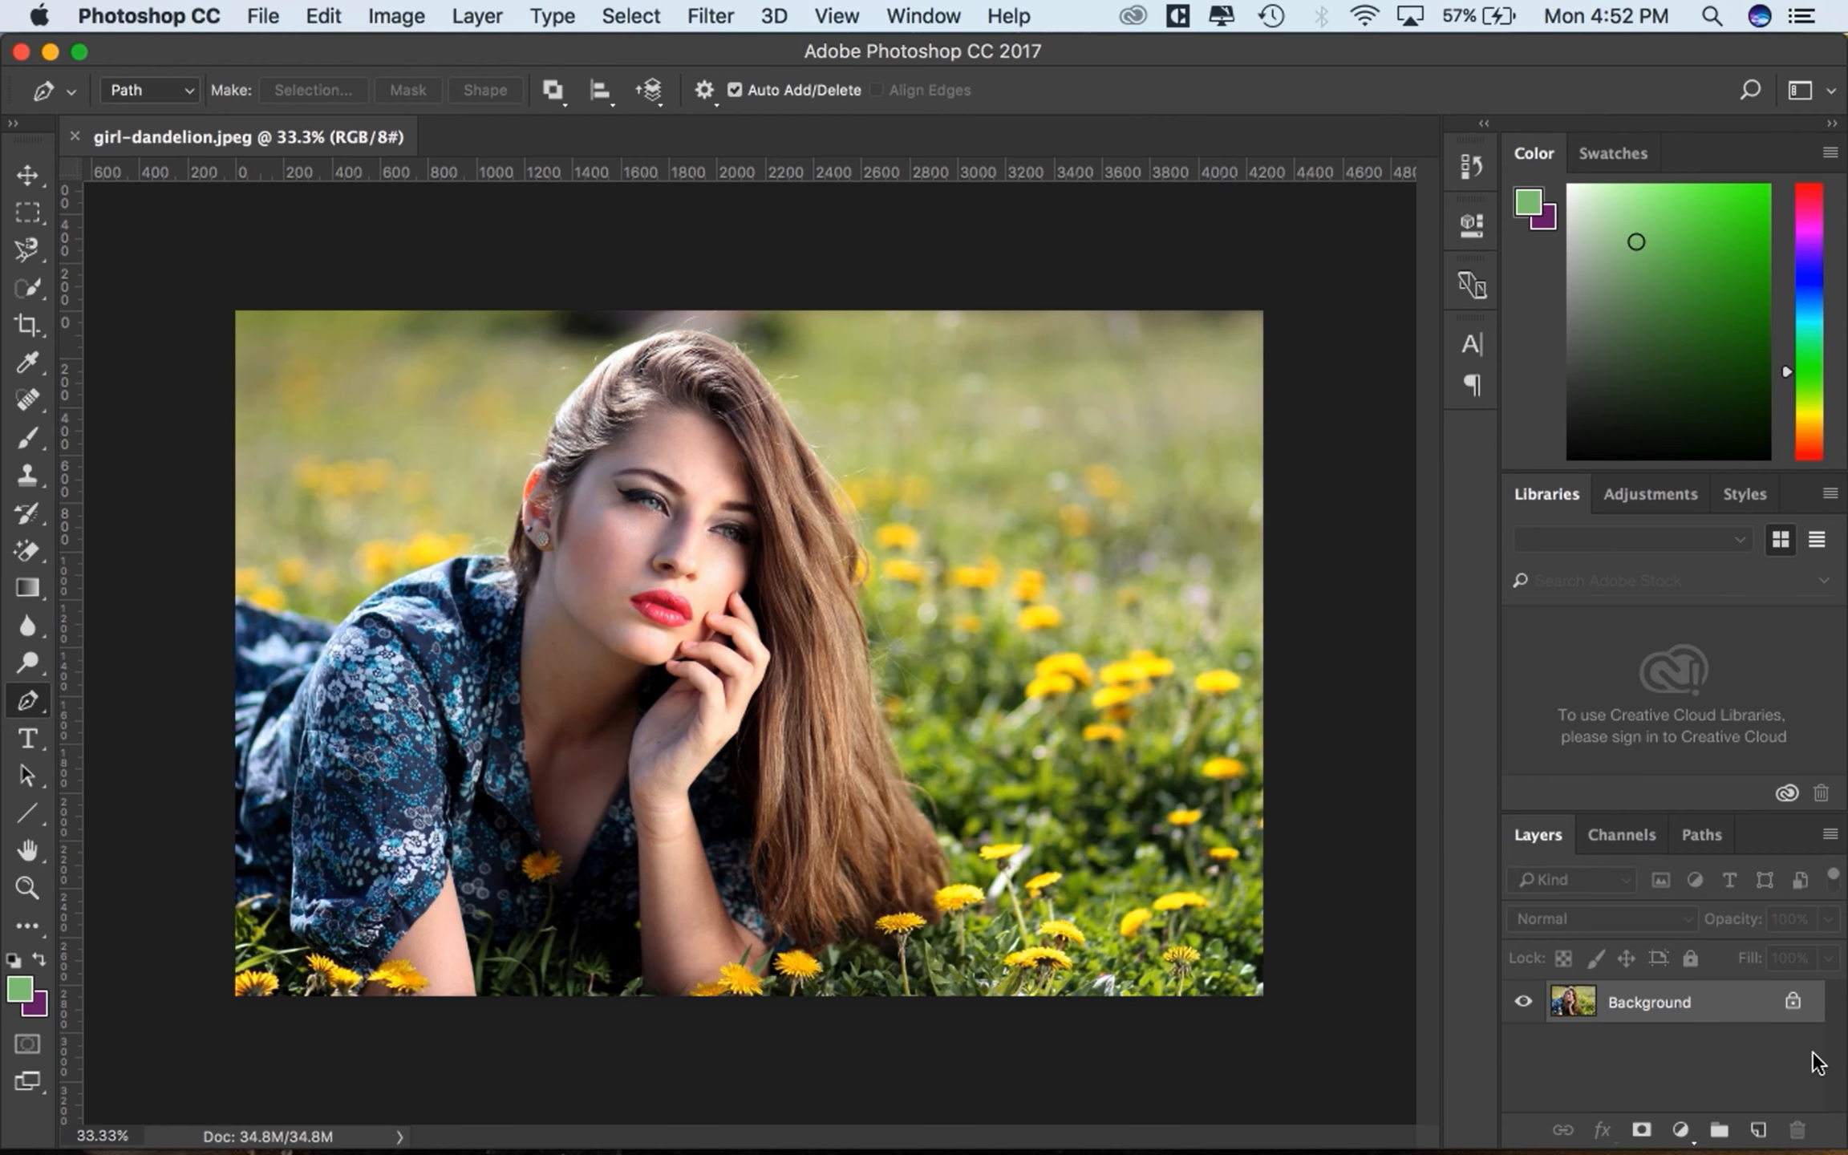
pyautogui.click(1794, 1004)
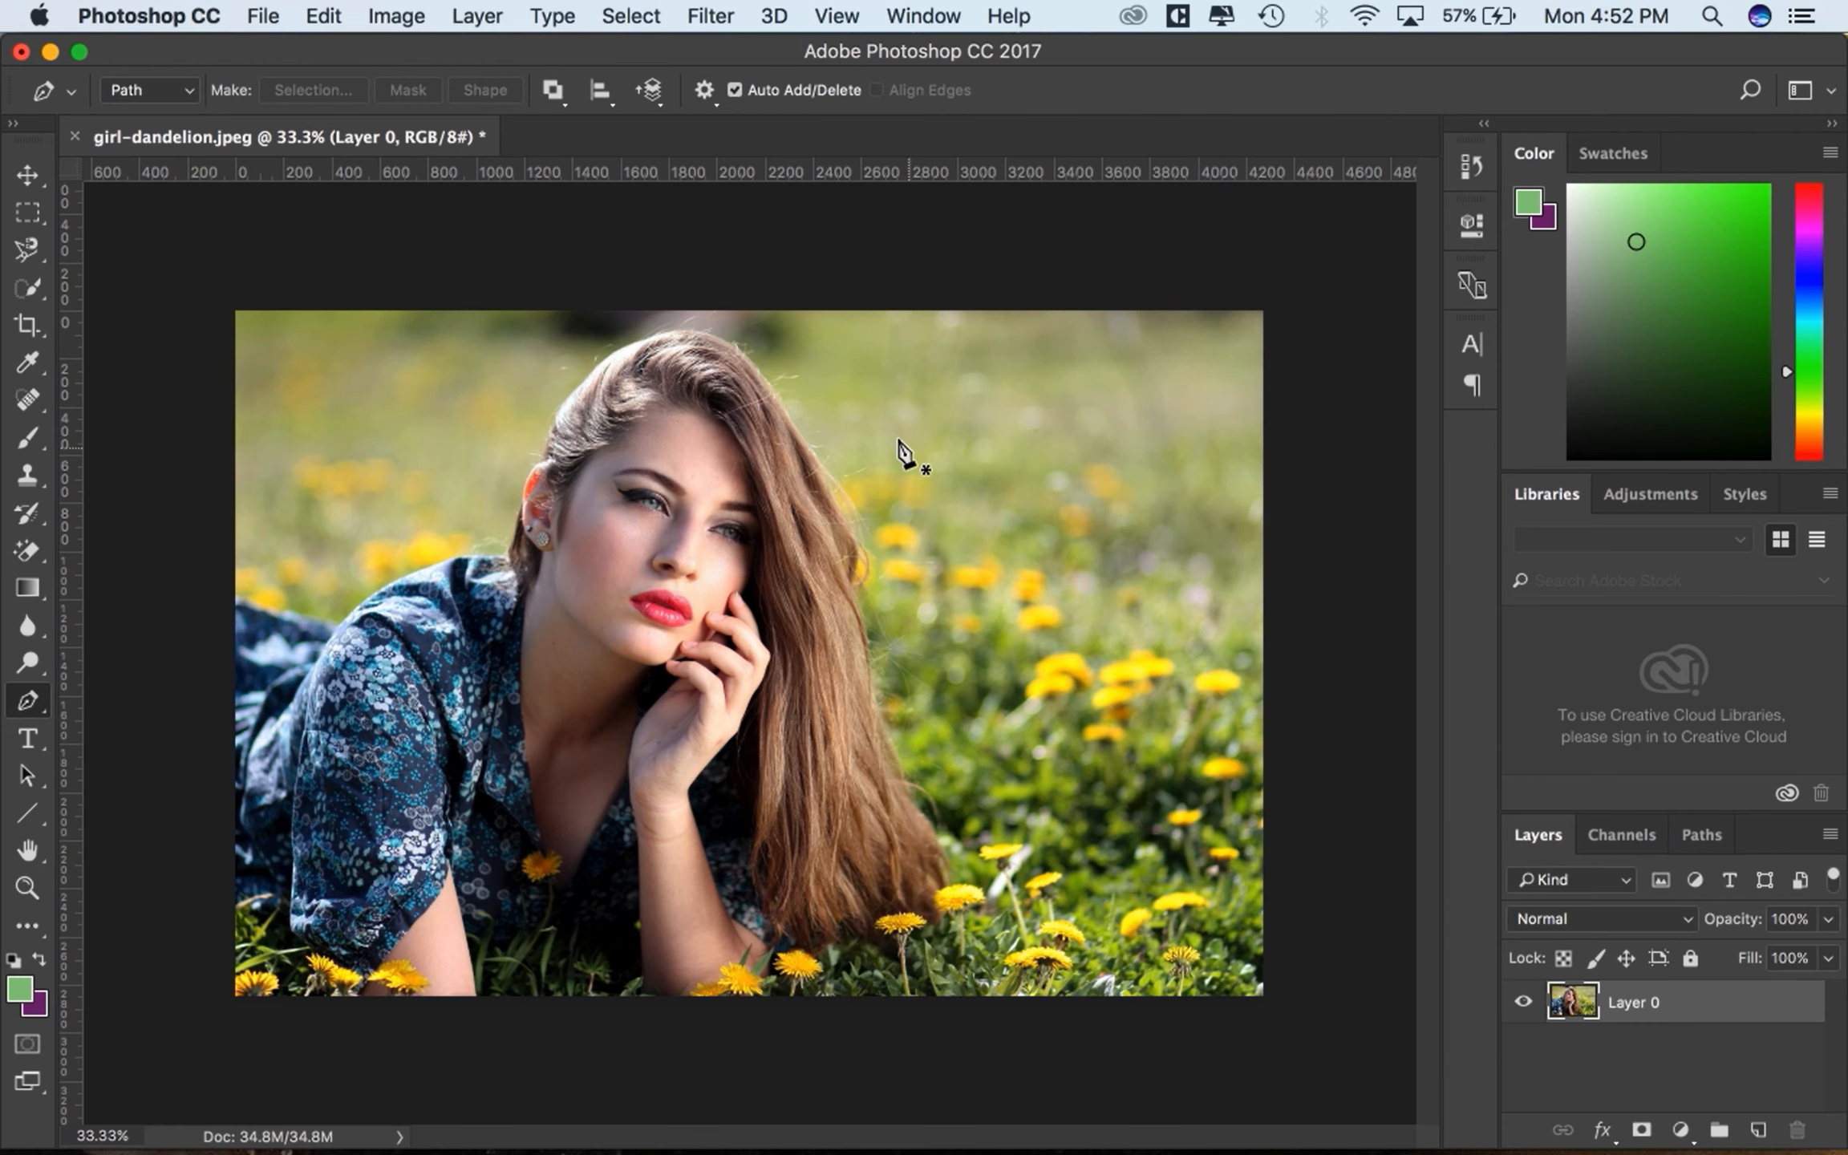
# - Start a Pen tool path at the photo's left edge with a curved anchor along the blue clothing, and check the work path
pyautogui.click(235, 593)
pyautogui.moveTo(291, 611)
pyautogui.mouseDown()
pyautogui.moveTo(354, 487)
pyautogui.moveTo(359, 511)
pyautogui.moveTo(300, 646)
pyautogui.moveTo(330, 580)
pyautogui.moveTo(308, 625)
pyautogui.moveTo(323, 590)
pyautogui.moveTo(281, 445)
pyautogui.moveTo(479, 567)
pyautogui.moveTo(401, 600)
pyautogui.moveTo(293, 583)
pyautogui.moveTo(319, 614)
pyautogui.mouseUp()
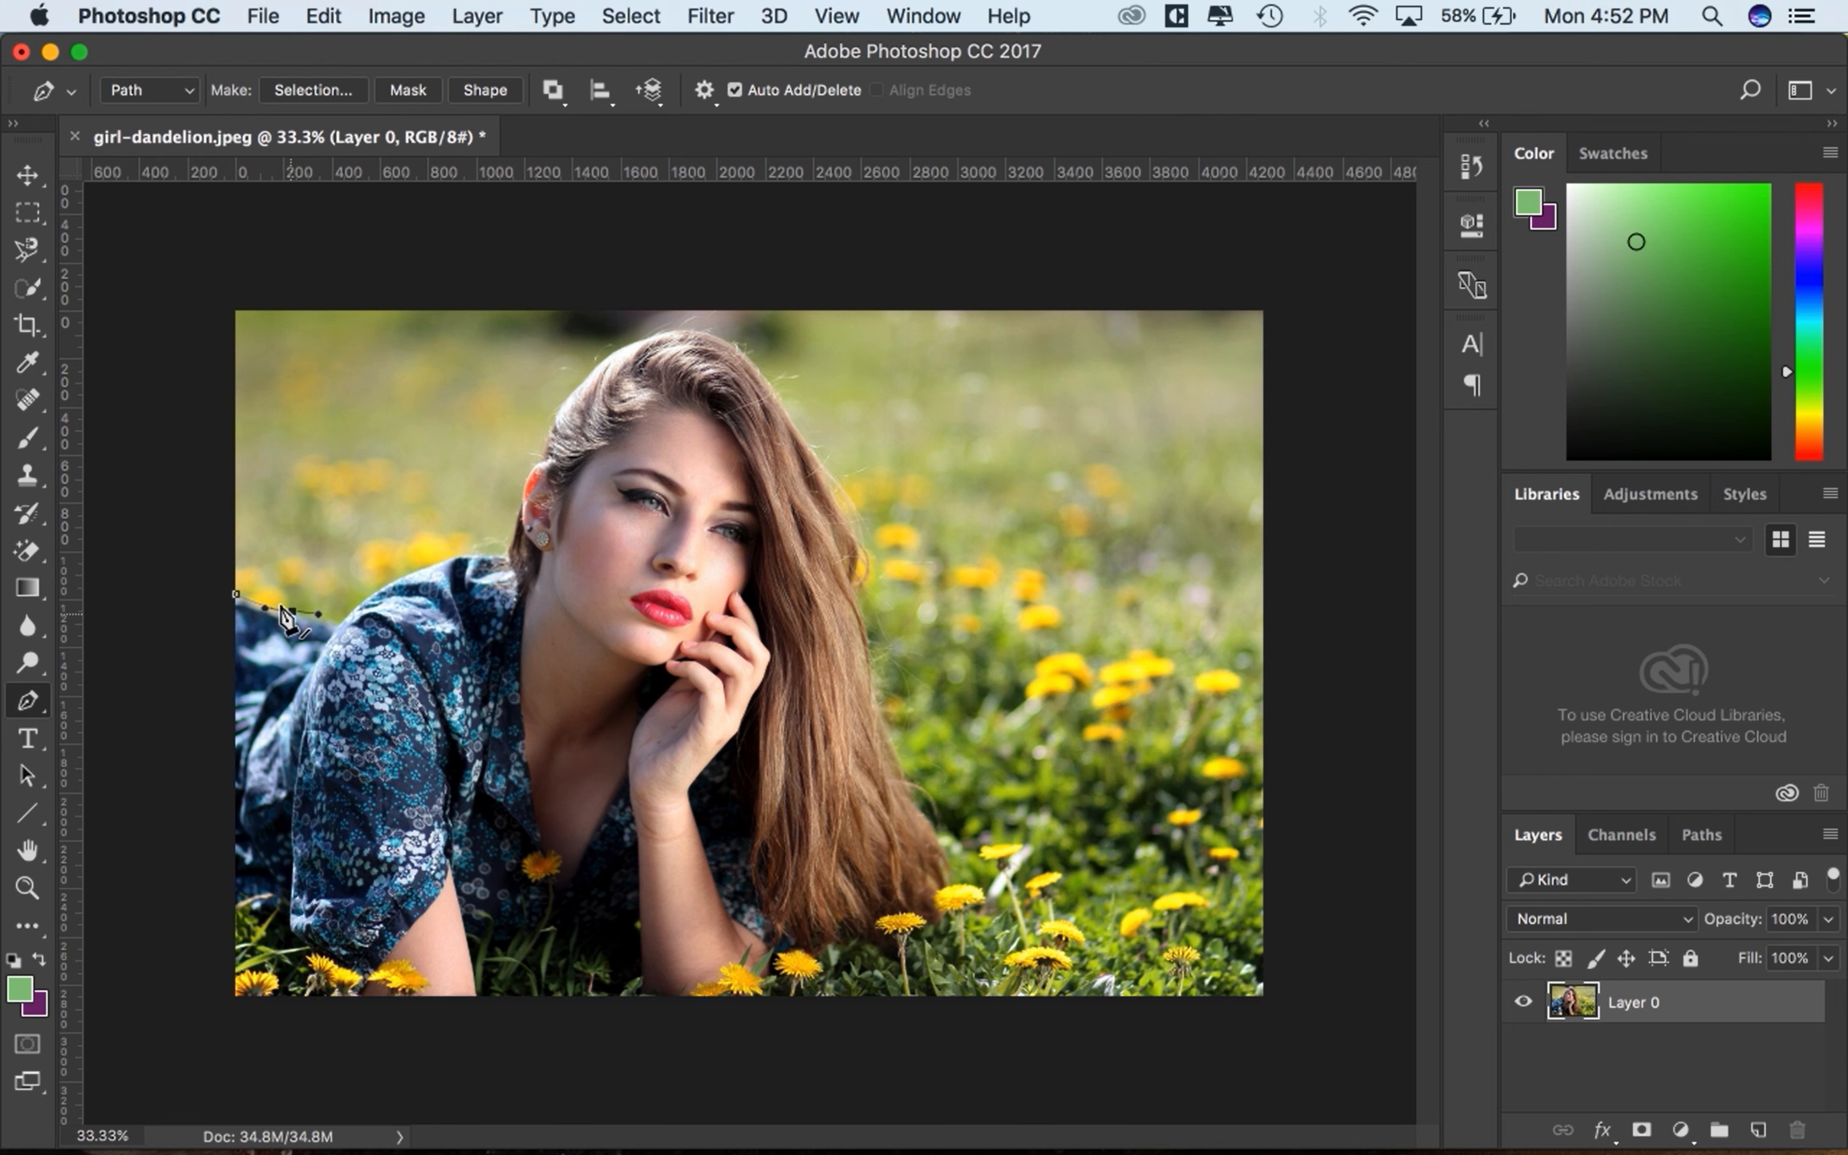
pyautogui.click(1698, 842)
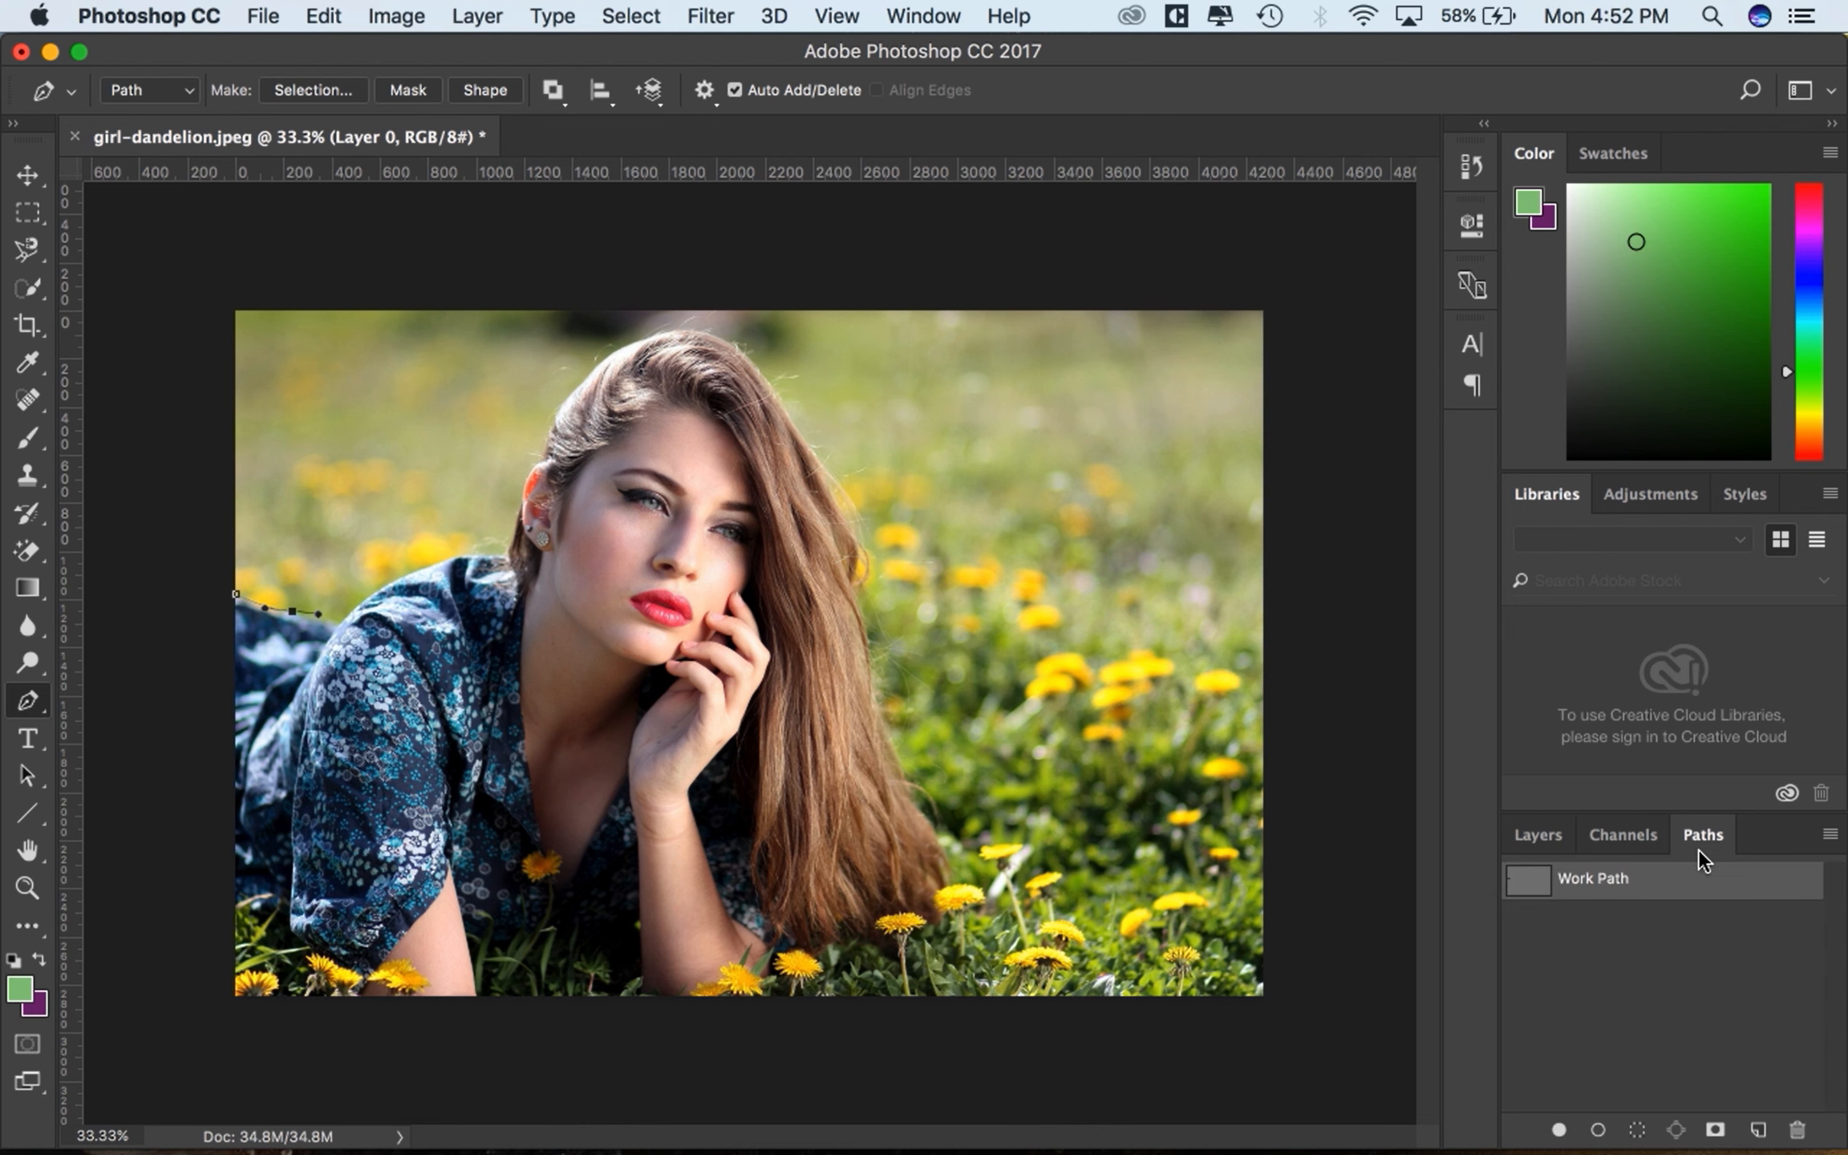
pyautogui.click(1534, 836)
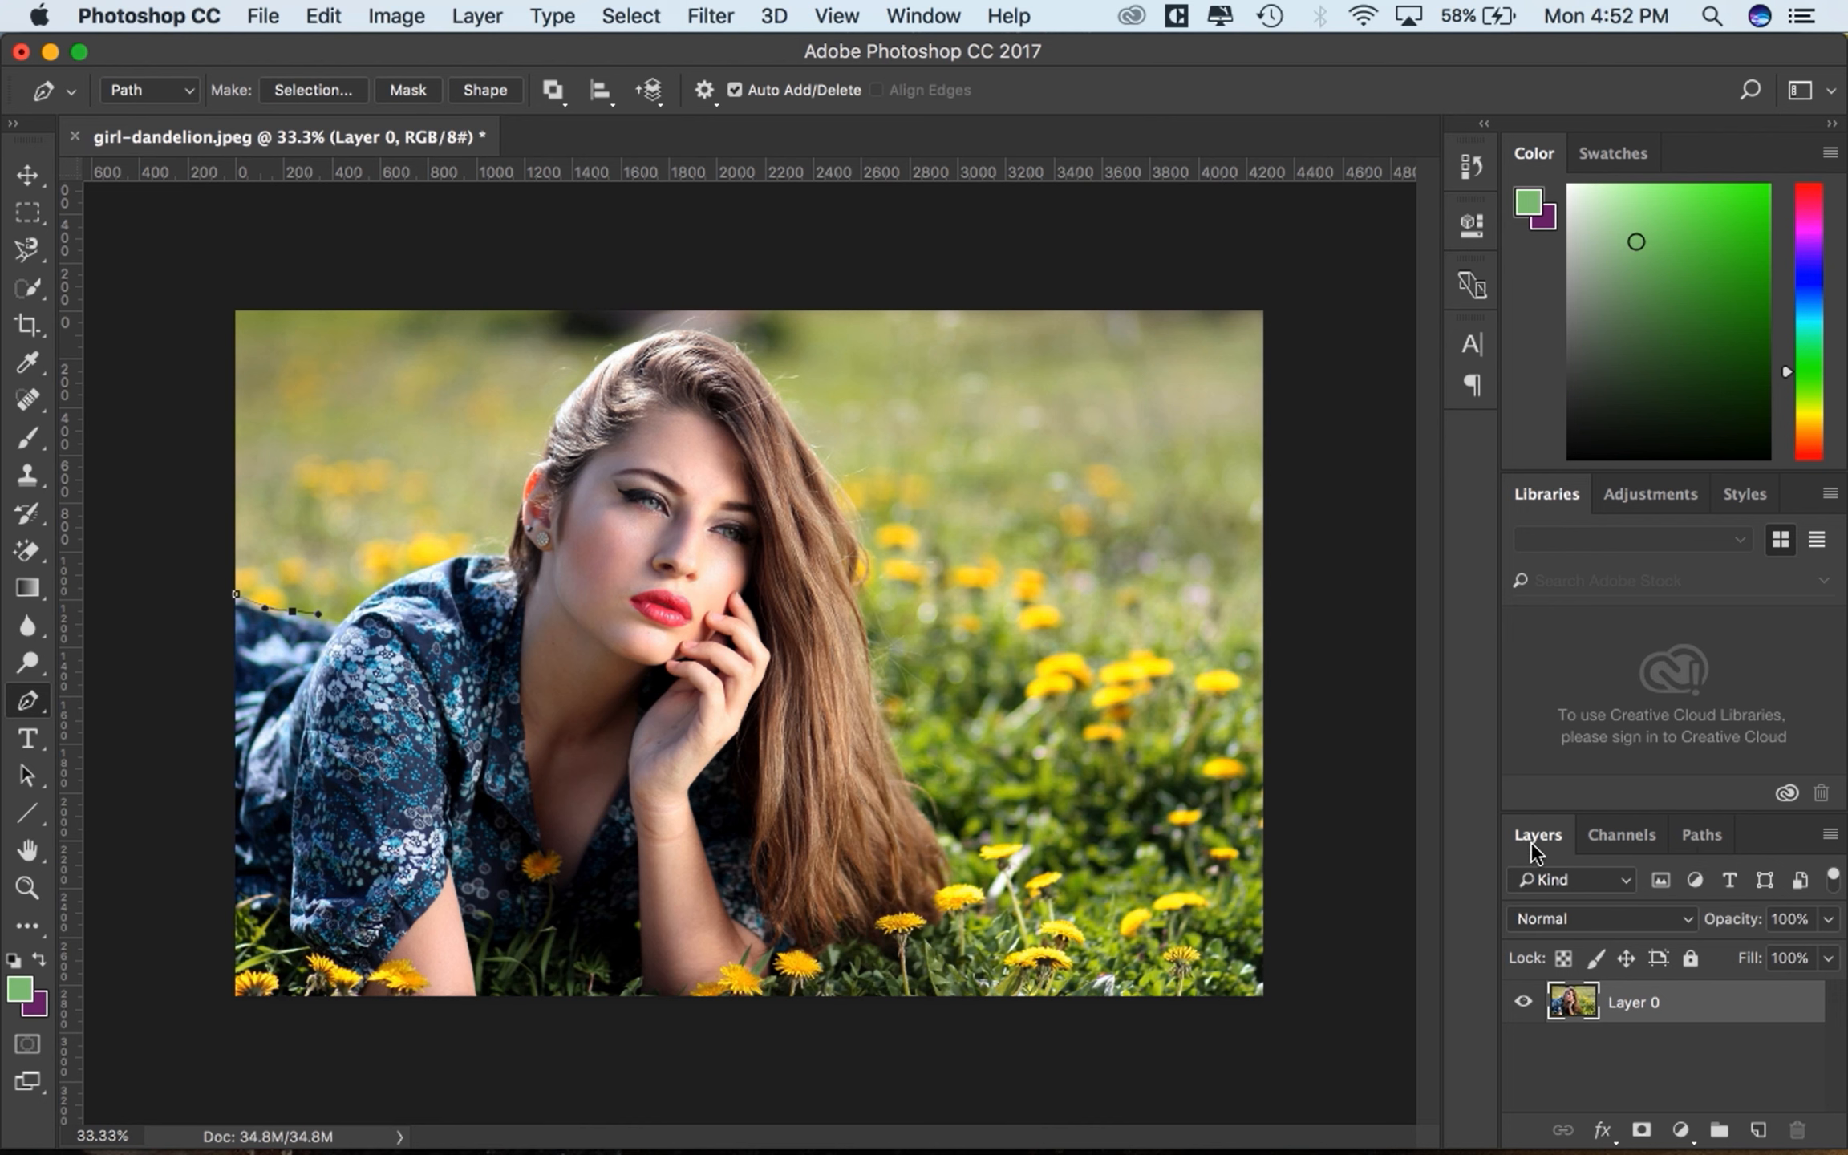
# - Continue the Pen path along the upper edge of the clothing and over the shoulder to the hair
pyautogui.click(292, 612)
pyautogui.moveTo(371, 608); pyautogui.dragTo(379, 592)
pyautogui.press('super+z')
pyautogui.click(291, 610)
pyautogui.click(333, 614)
pyautogui.moveTo(423, 569); pyautogui.dragTo(454, 556)
pyautogui.click(420, 568)
pyautogui.moveTo(474, 556); pyautogui.dragTo(575, 642)
pyautogui.click(503, 554)
# - Trace the Pen path around the ear, head and long hair, then along the lower edge of the arms and clothing
pyautogui.press('f')
pyautogui.click(494, 584)
pyautogui.click(494, 654)
pyautogui.keyDown('alt'); pyautogui.click(543, 656); pyautogui.keyUp('alt')
pyautogui.moveTo(614, 633); pyautogui.dragTo(604, 593)
pyautogui.keyDown('alt'); pyautogui.click(621, 635); pyautogui.keyUp('alt')
pyautogui.moveTo(604, 592); pyautogui.dragTo(616, 619)
pyautogui.keyDown('alt'); pyautogui.click(604, 608); pyautogui.keyUp('alt')
pyautogui.moveTo(674, 711); pyautogui.dragTo(627, 674)
pyautogui.click(616, 700)
pyautogui.moveTo(644, 770); pyautogui.dragTo(629, 646)
pyautogui.moveTo(622, 691); pyautogui.dragTo(657, 633)
pyautogui.keyDown('alt'); pyautogui.click(622, 690); pyautogui.keyUp('alt')
pyautogui.moveTo(688, 681); pyautogui.dragTo(704, 692)
pyautogui.keyDown('alt'); pyautogui.click(688, 681); pyautogui.keyUp('alt')
pyautogui.click(714, 749)
pyautogui.click(721, 727)
pyautogui.moveTo(563, 810); pyautogui.dragTo(709, 659)
pyautogui.click(696, 716)
pyautogui.click(679, 732)
pyautogui.click(663, 725)
pyautogui.click(660, 749)
pyautogui.click(631, 758)
pyautogui.click(579, 755)
pyautogui.click(685, 700)
pyautogui.click(647, 721)
pyautogui.moveTo(564, 720); pyautogui.dragTo(775, 759)
pyautogui.click(395, 676)
pyautogui.click(643, 752)
pyautogui.click(613, 700)
pyautogui.click(595, 658)
pyautogui.click(567, 665)
pyautogui.click(539, 660)
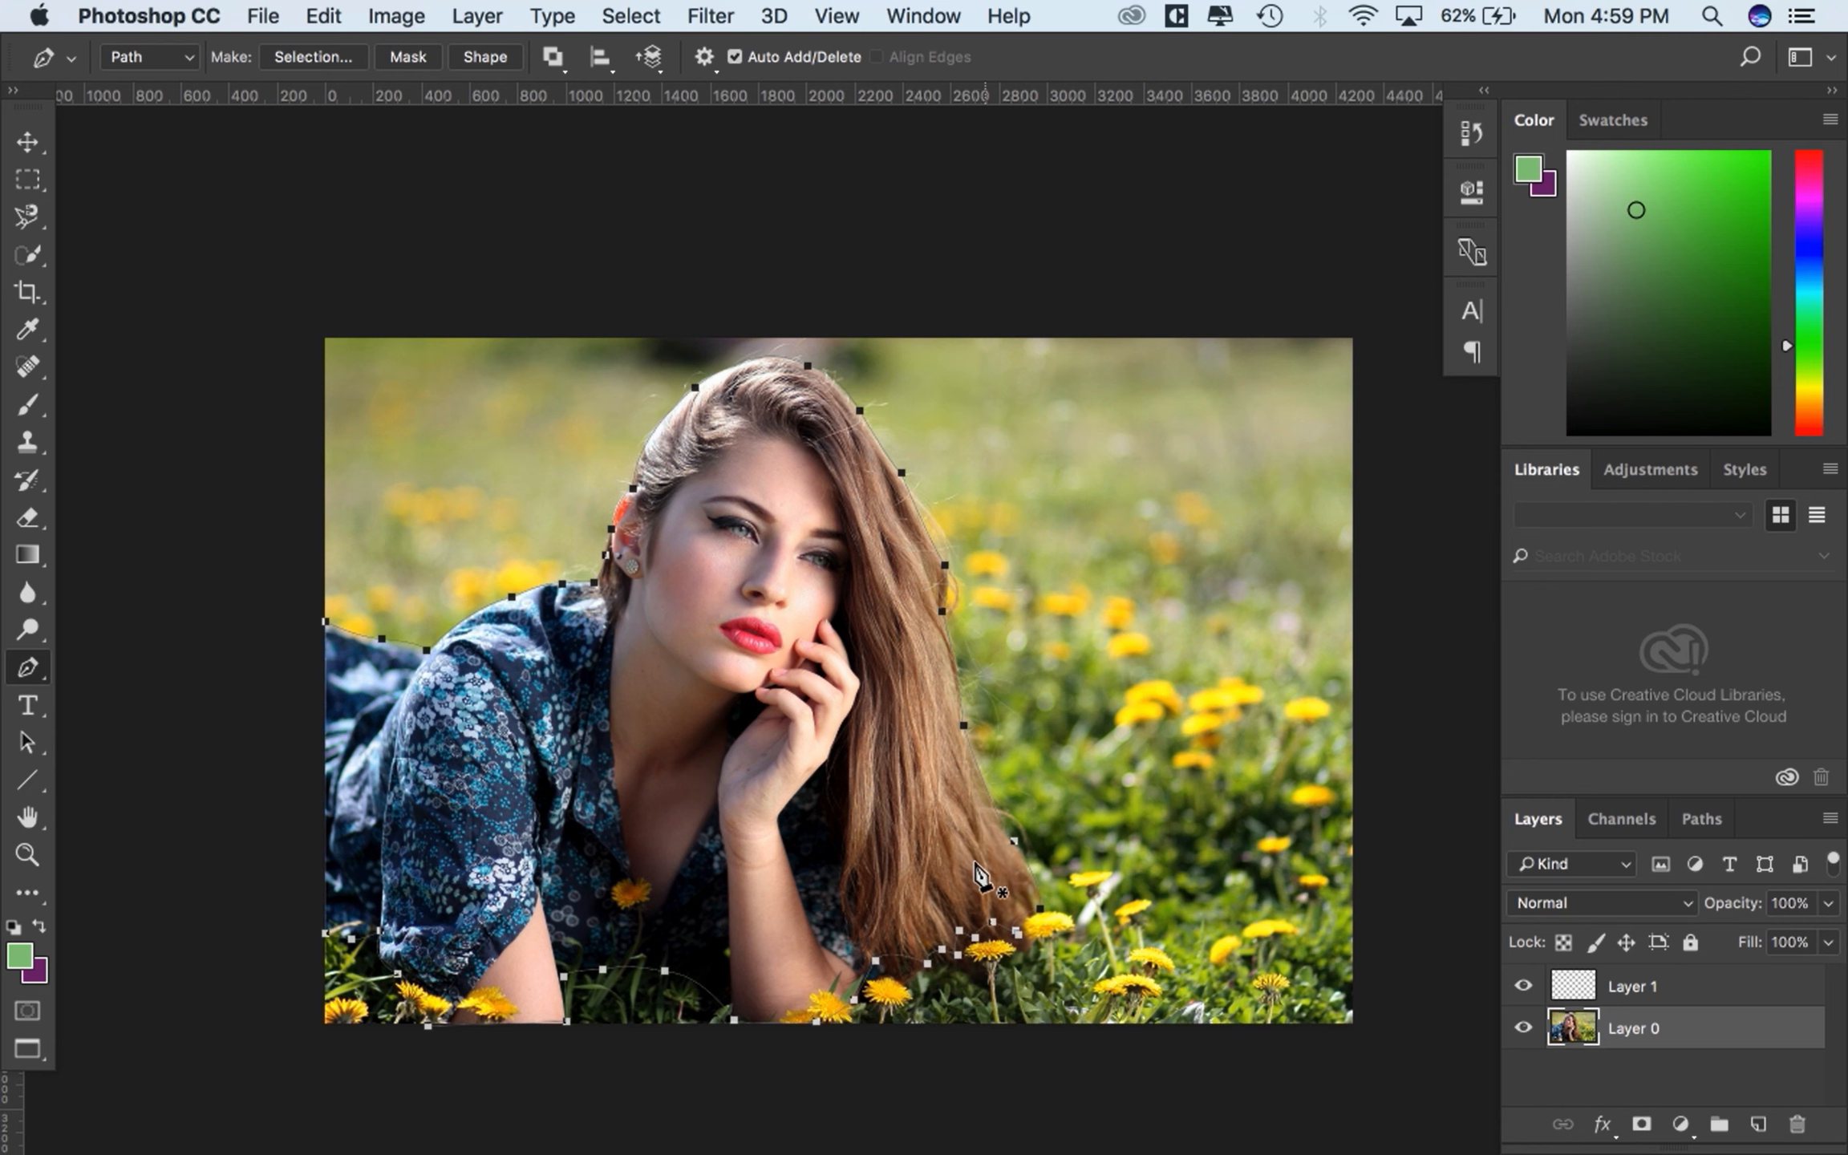
# - Close the path at its starting point on the left edge and convert it to a selection
pyautogui.moveTo(986, 873); pyautogui.dragTo(987, 836)
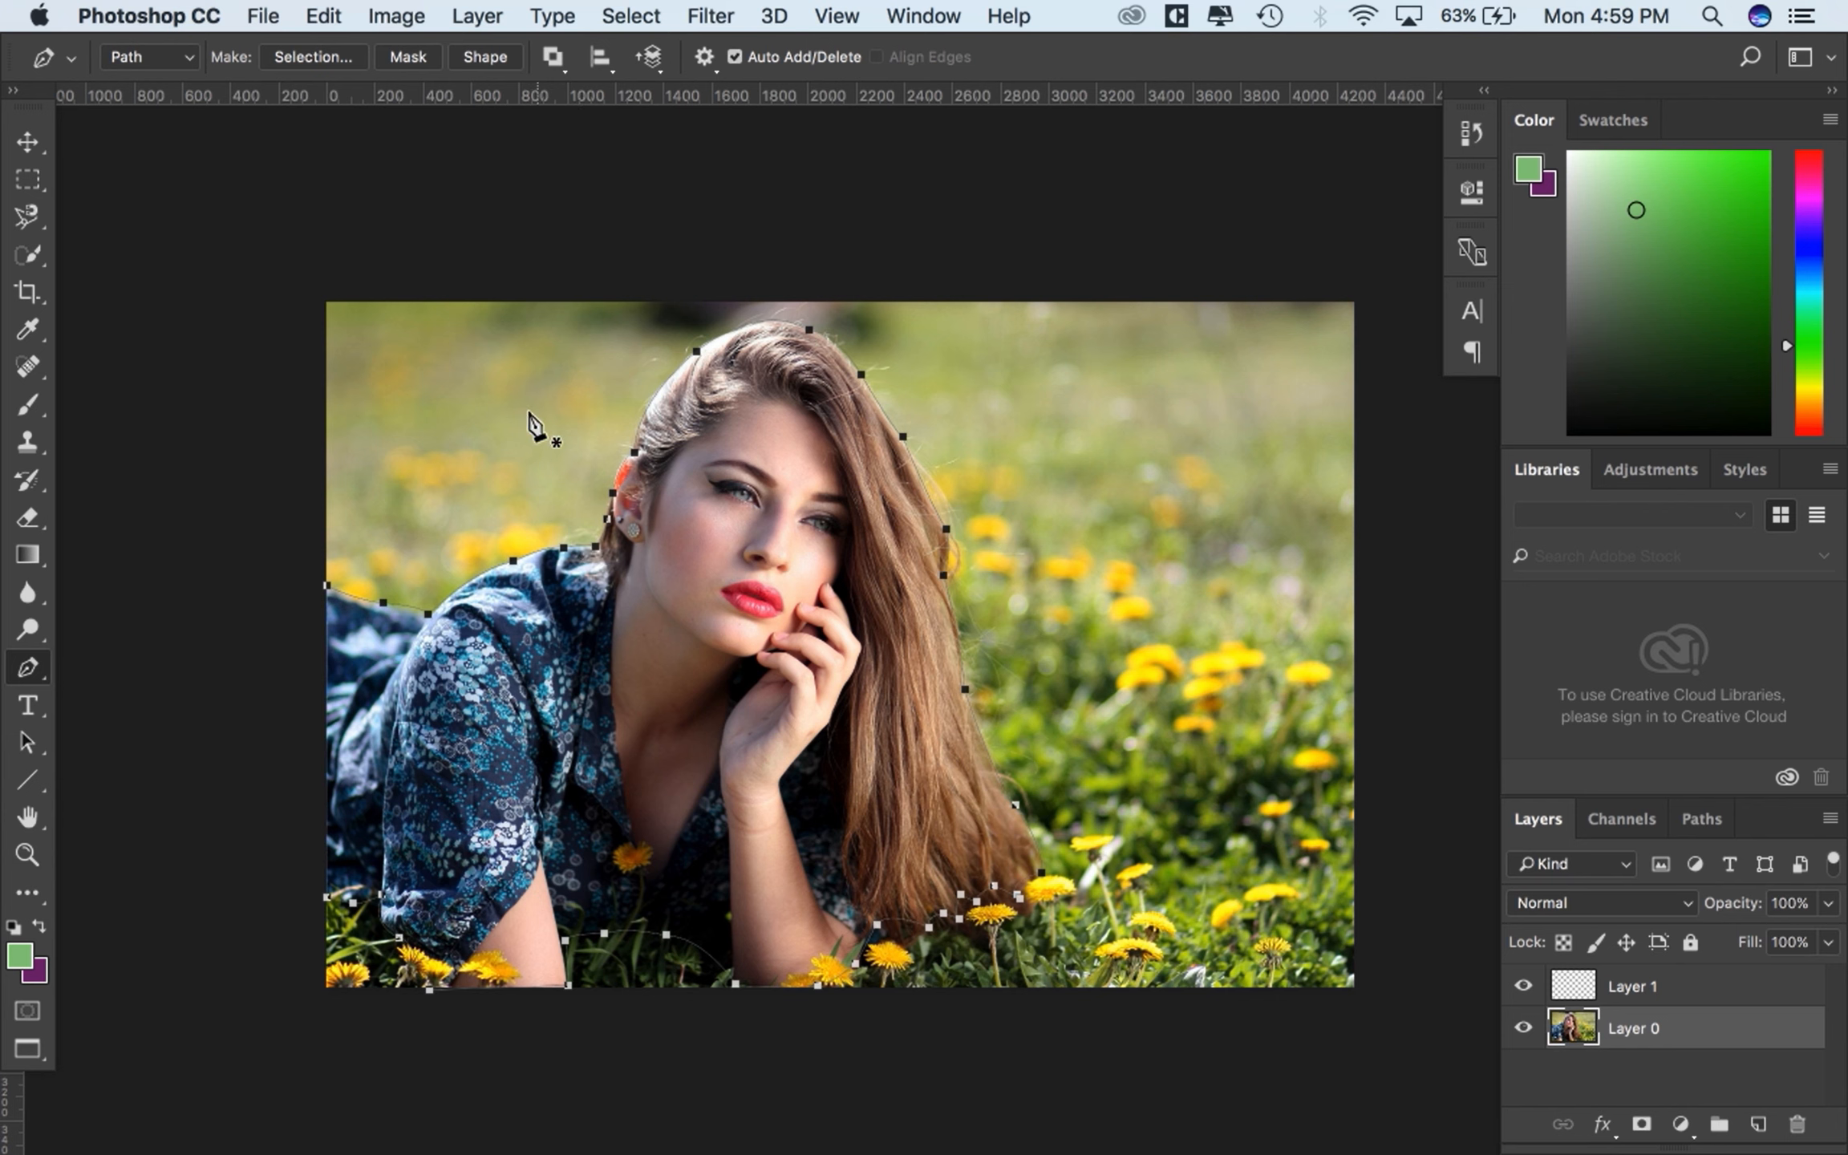
pyautogui.click(320, 579)
pyautogui.press('super+Return')
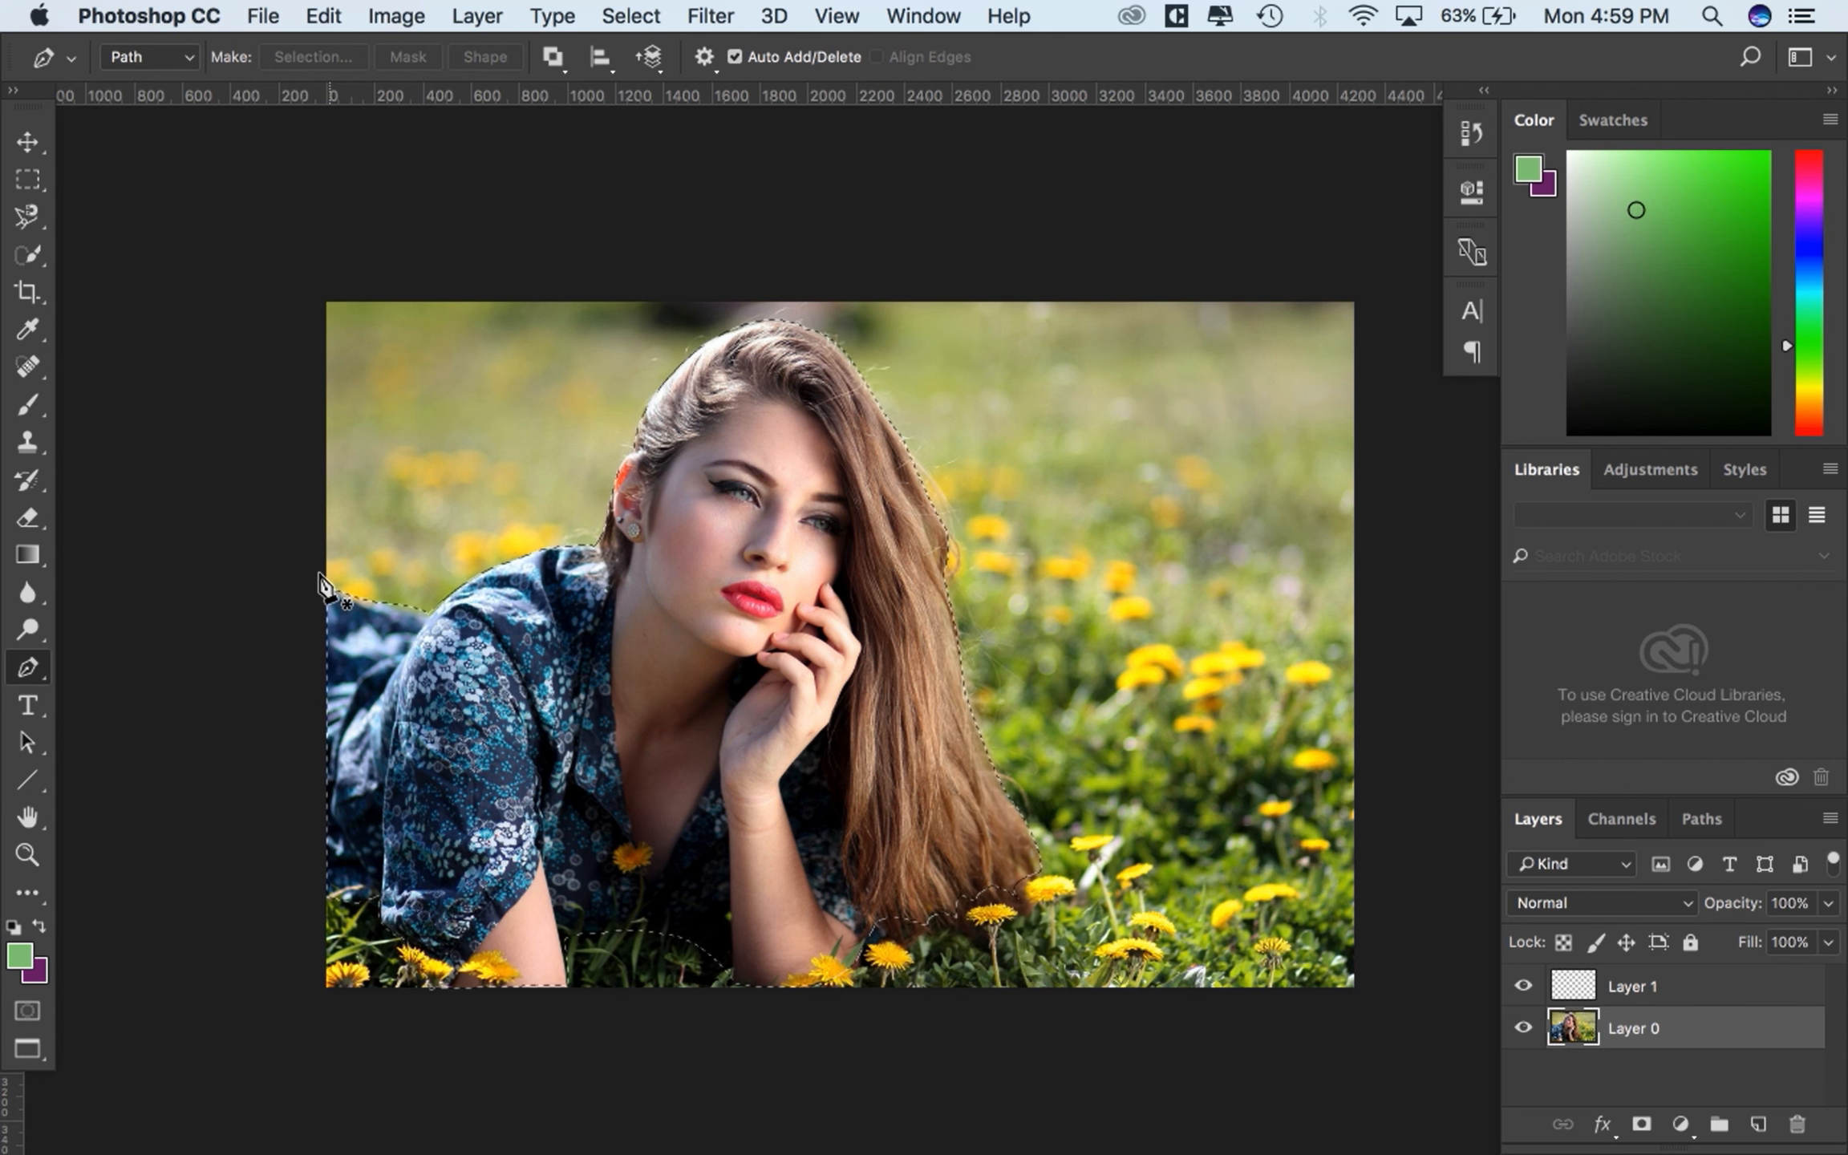
# - Invert the selection and delete the field background around the woman
pyautogui.press('super+shift+i')
pyautogui.press('Delete')
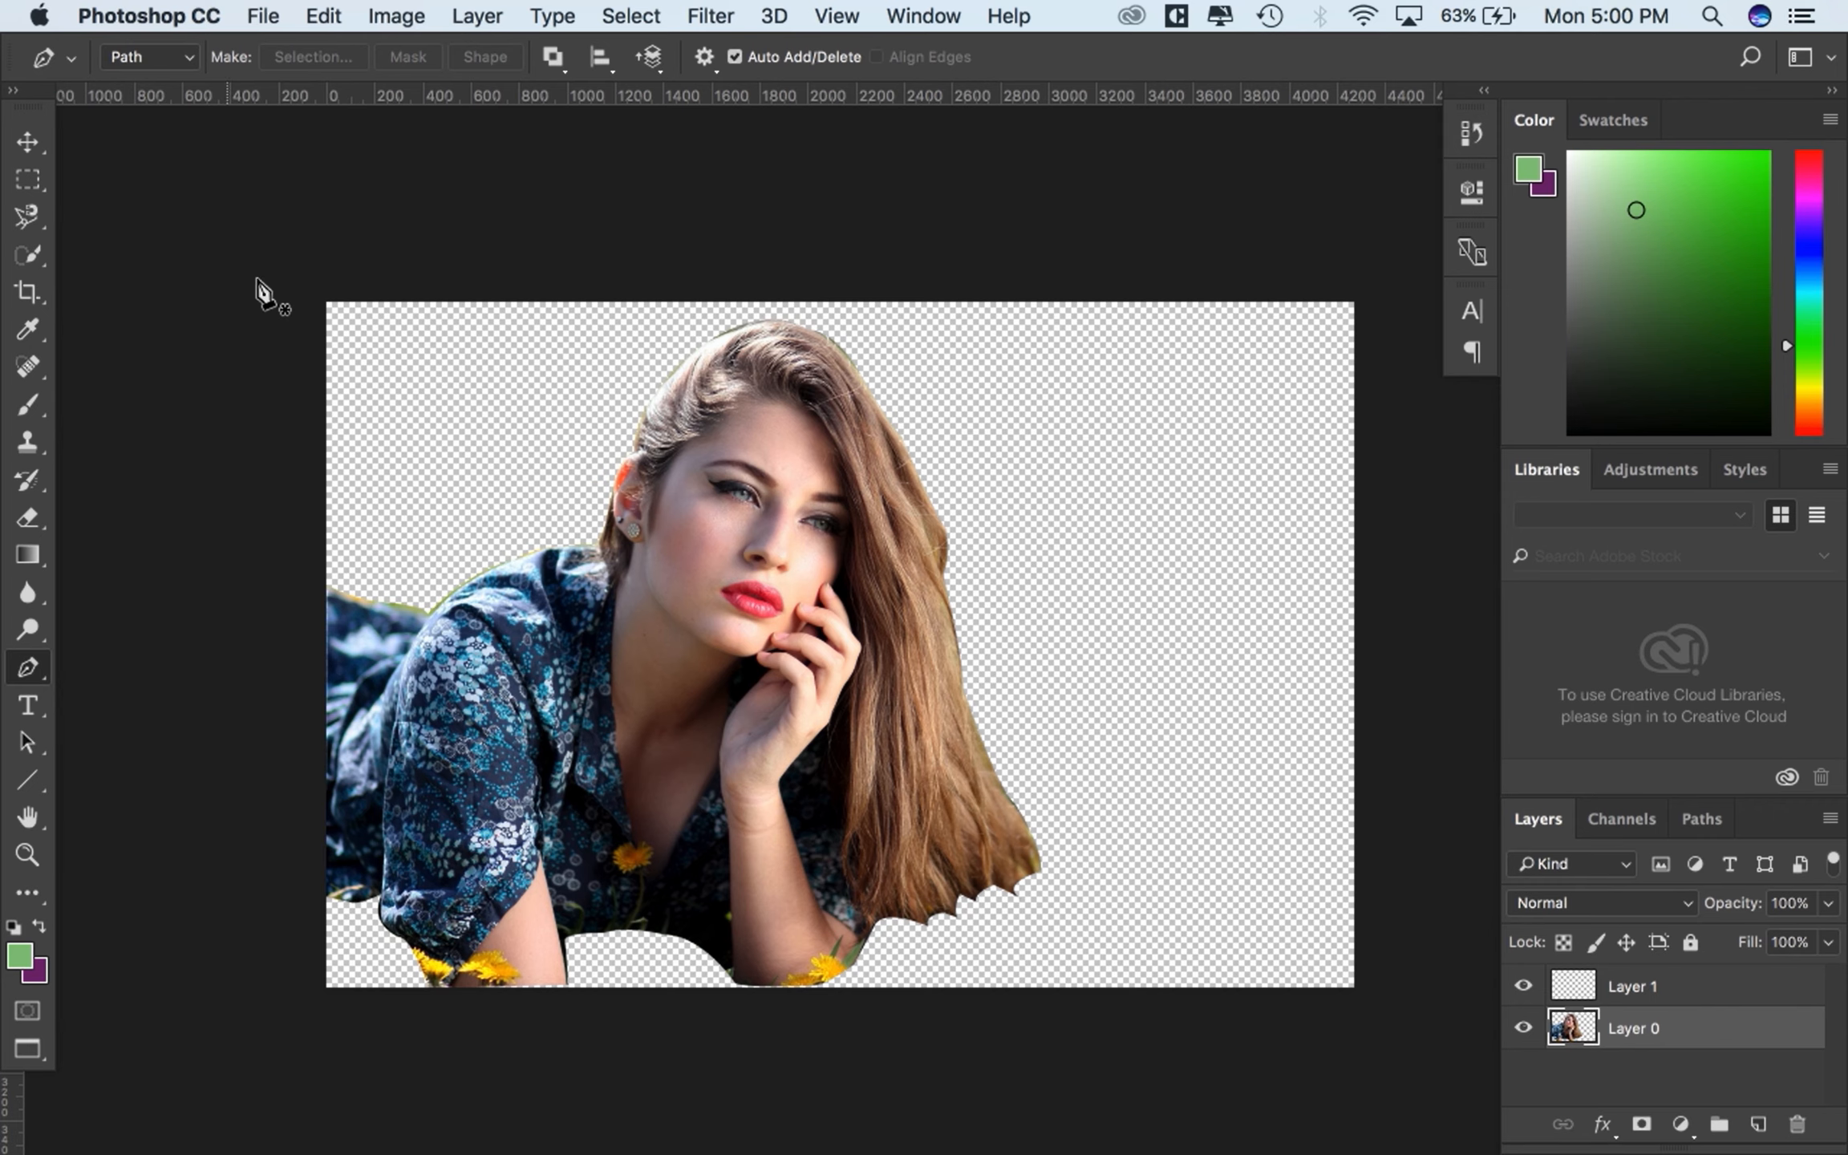
pyautogui.press('f')
pyautogui.press('f')
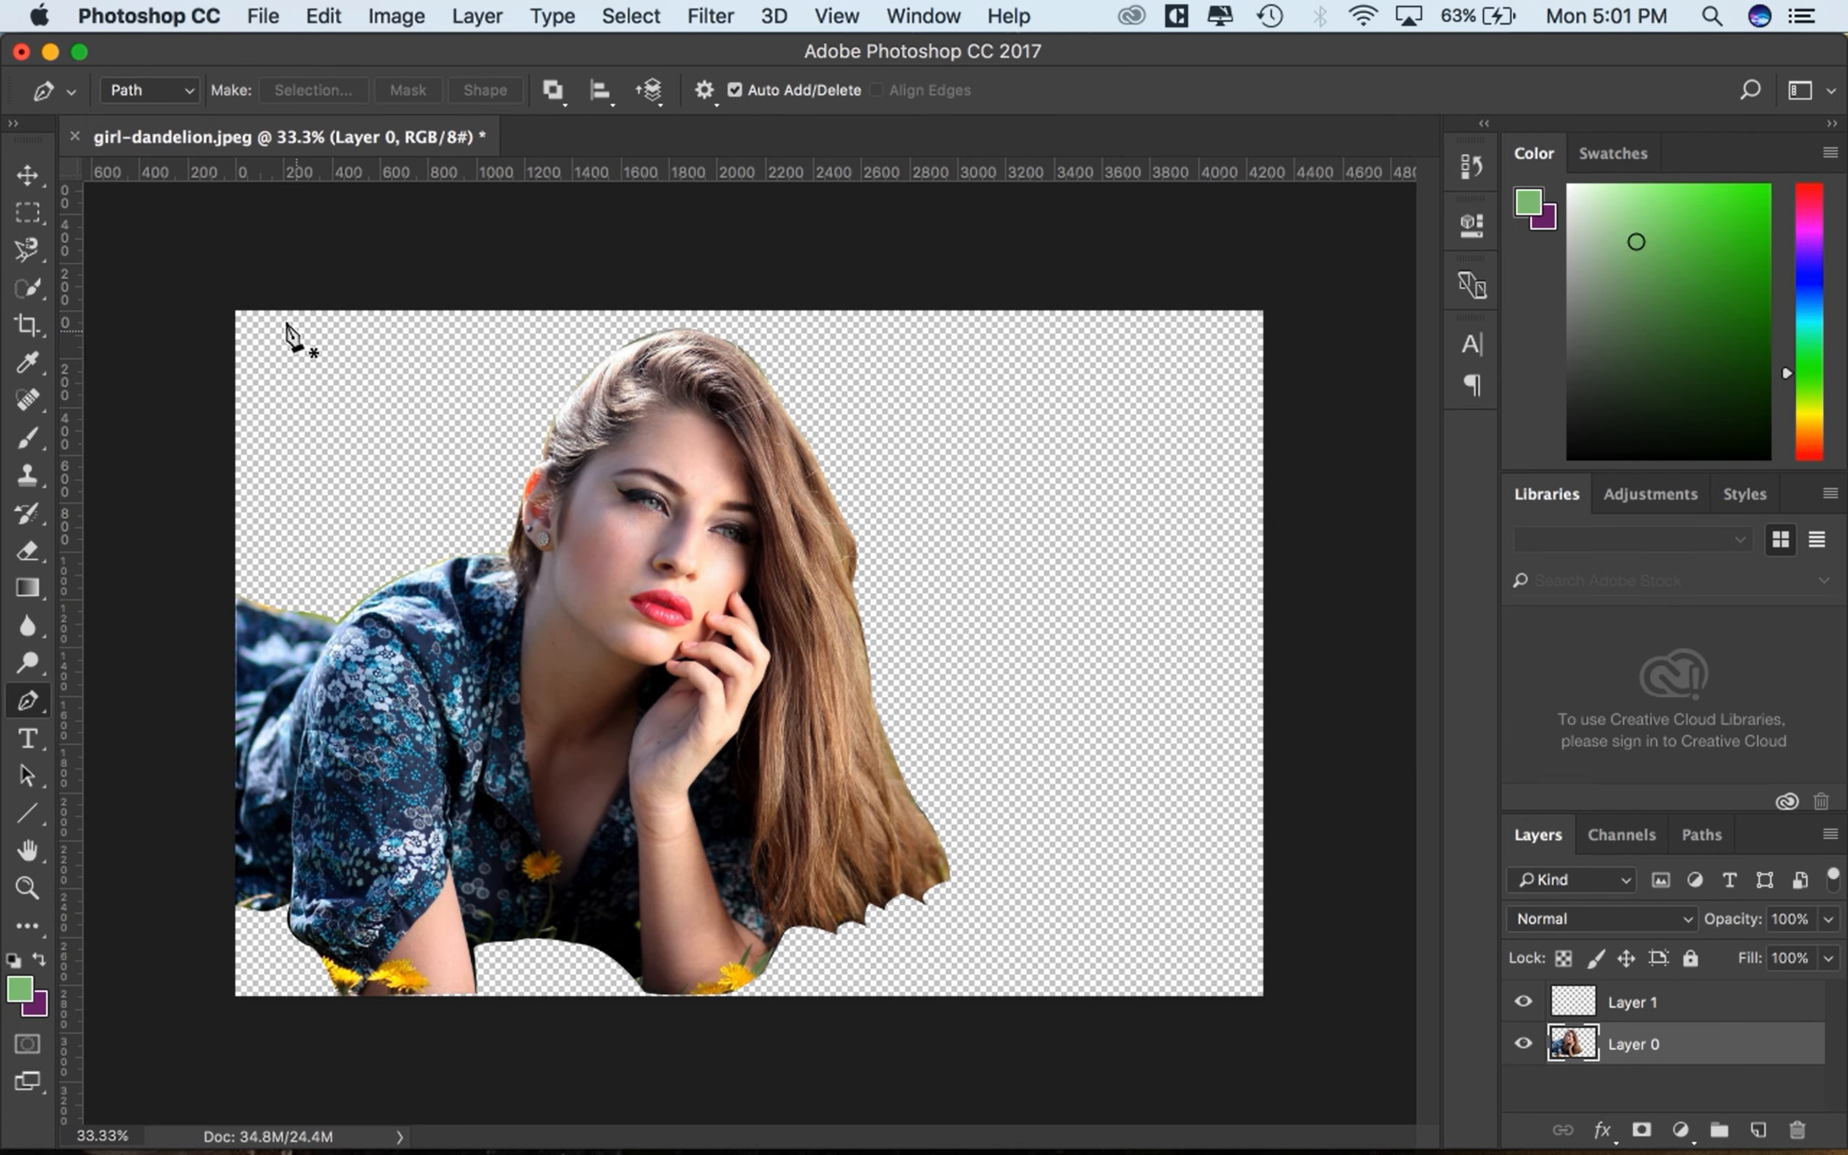
# - Close girl-dandelion.jpeg without saving and switch to the Magic Eraser tool
pyautogui.click(76, 135)
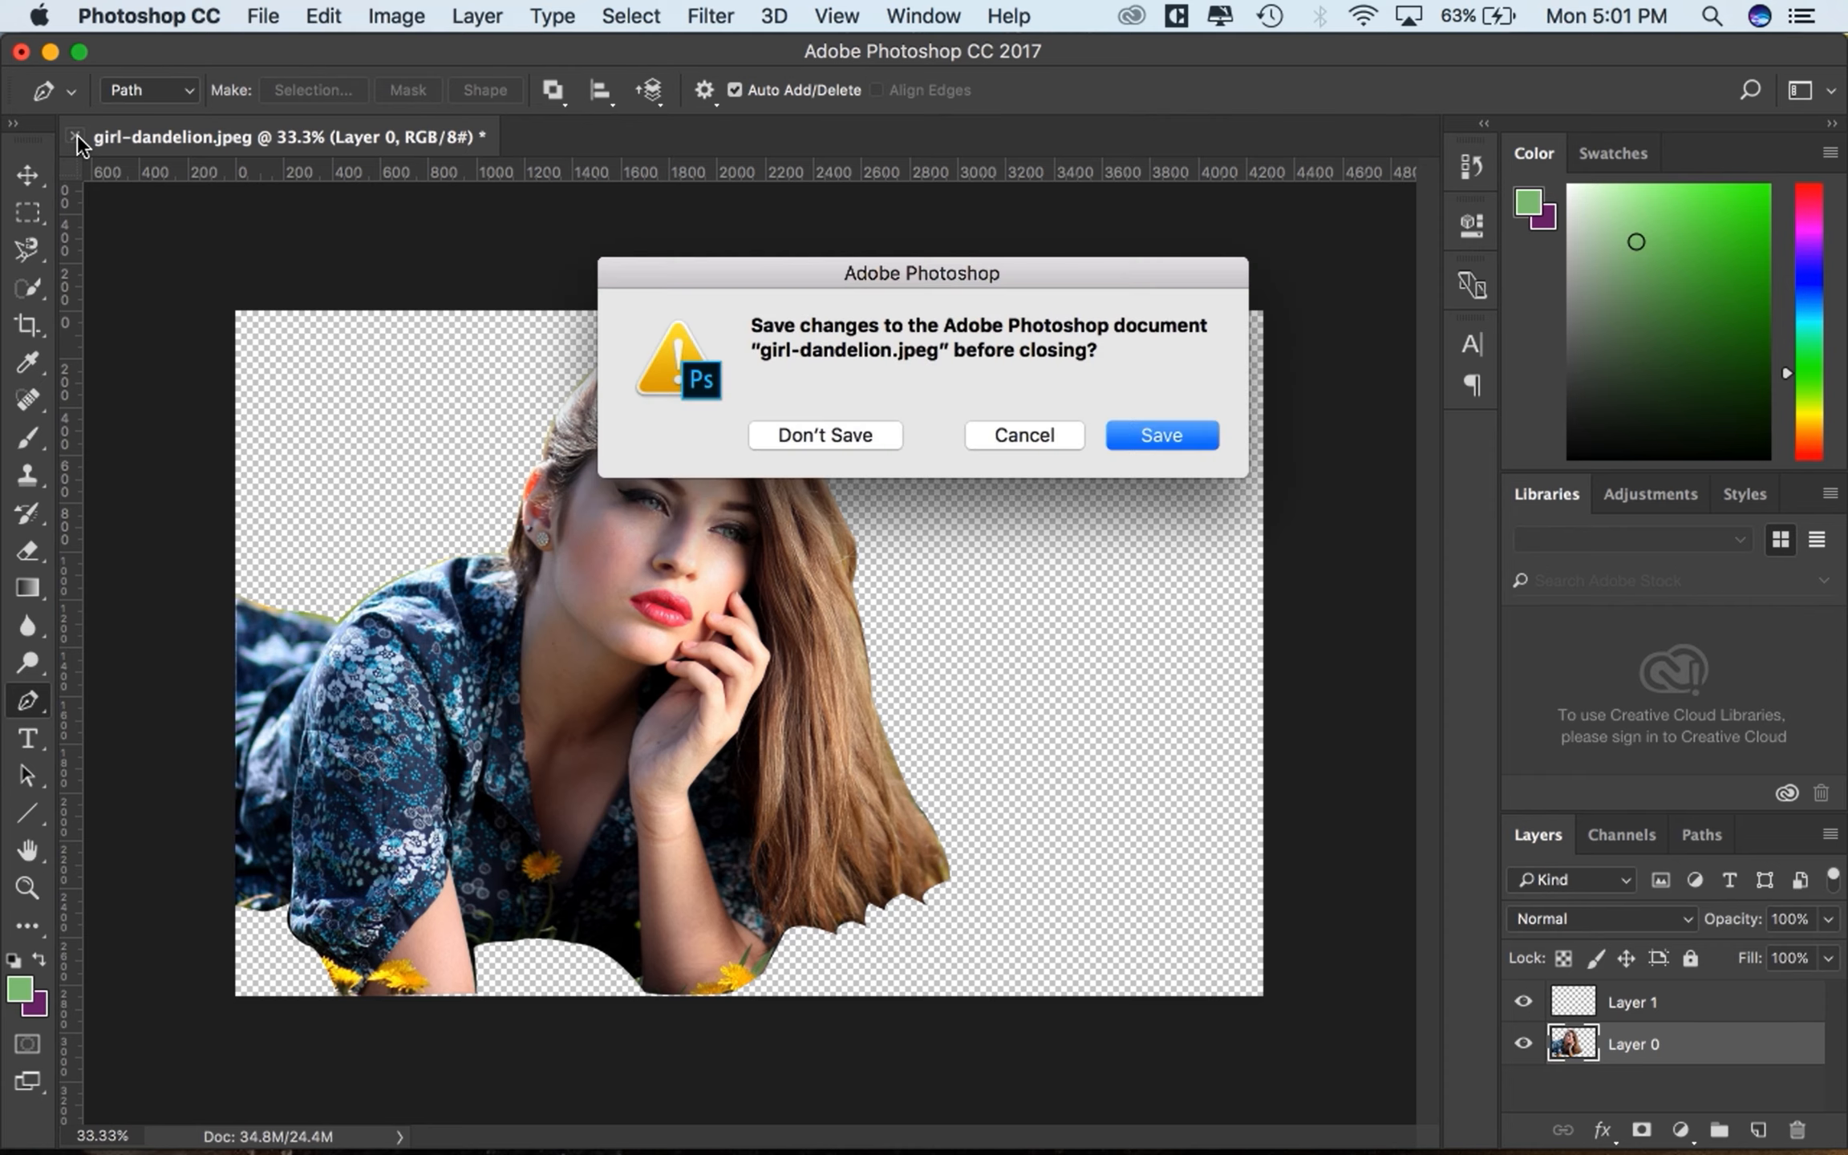
pyautogui.click(872, 432)
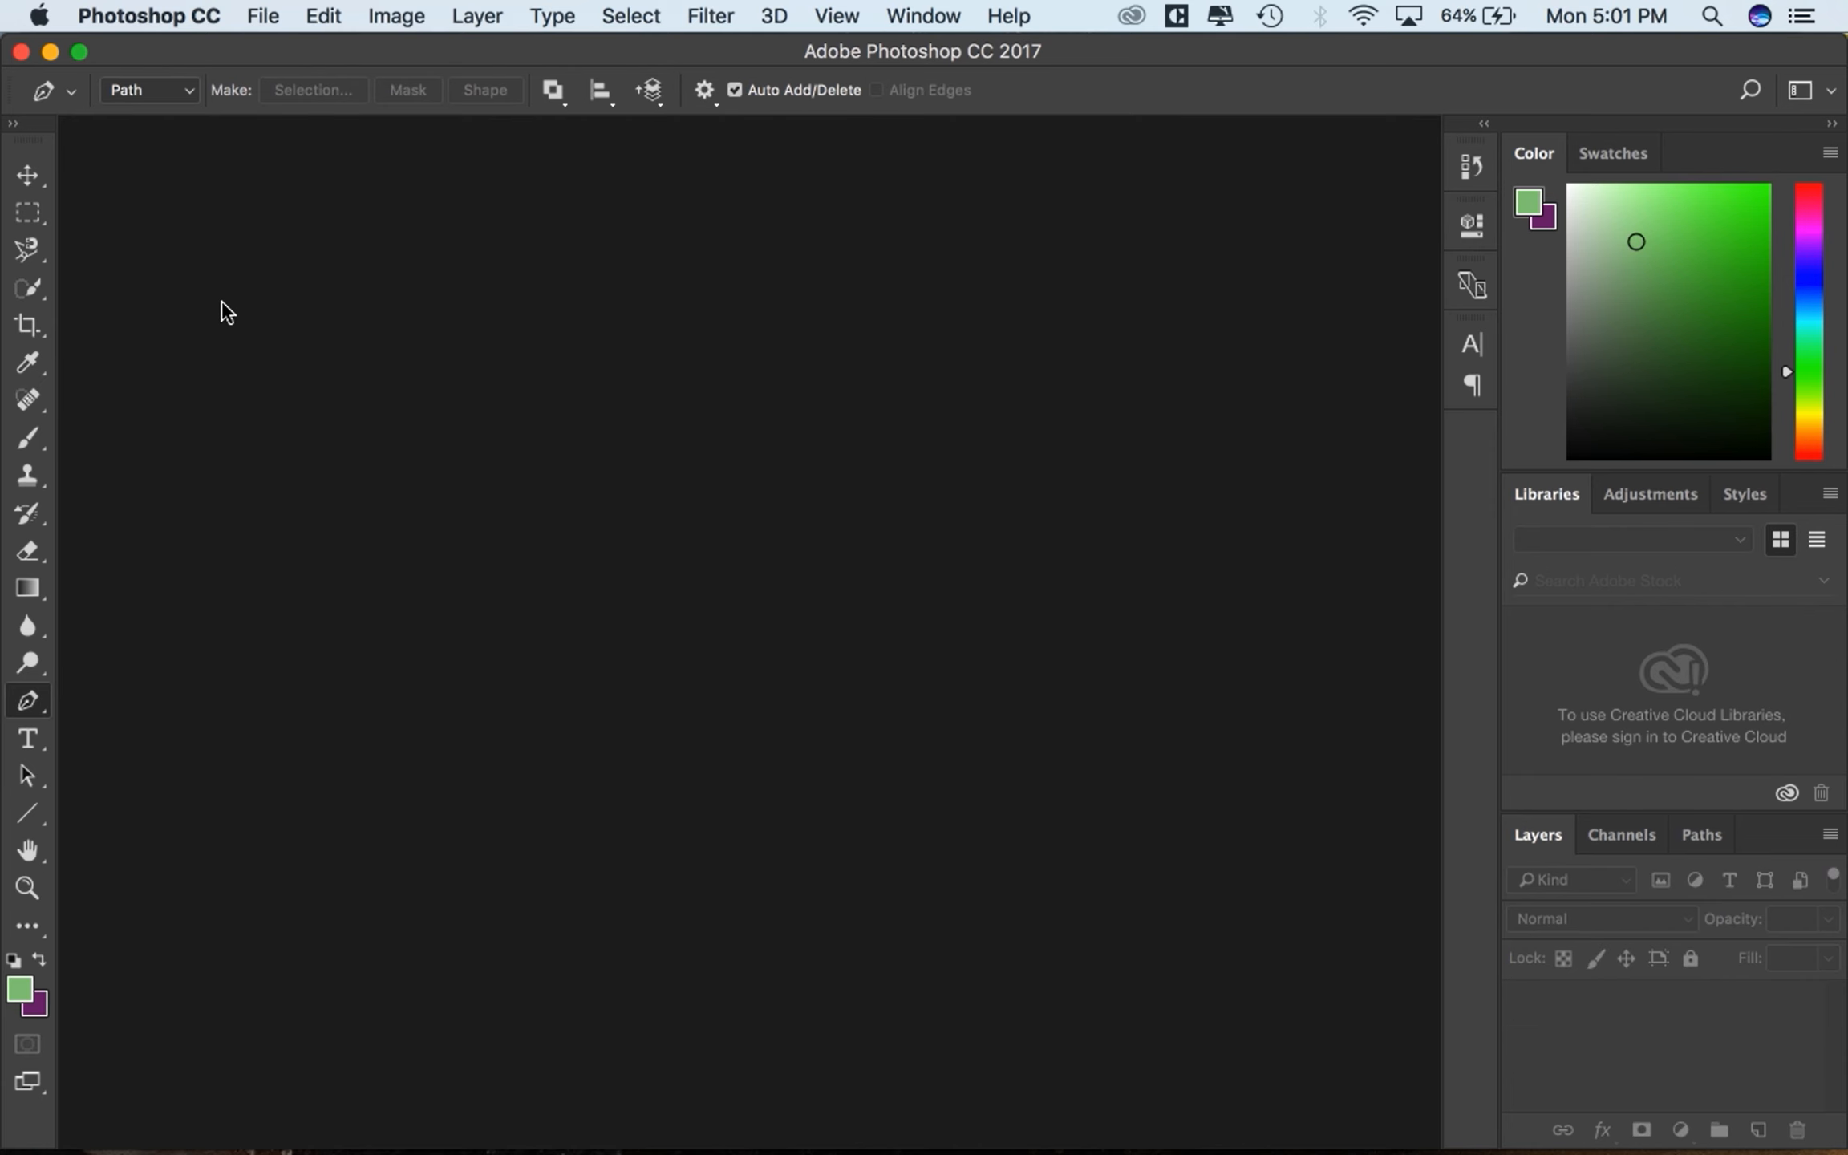
pyautogui.moveTo(27, 551); pyautogui.dragTo(135, 604)
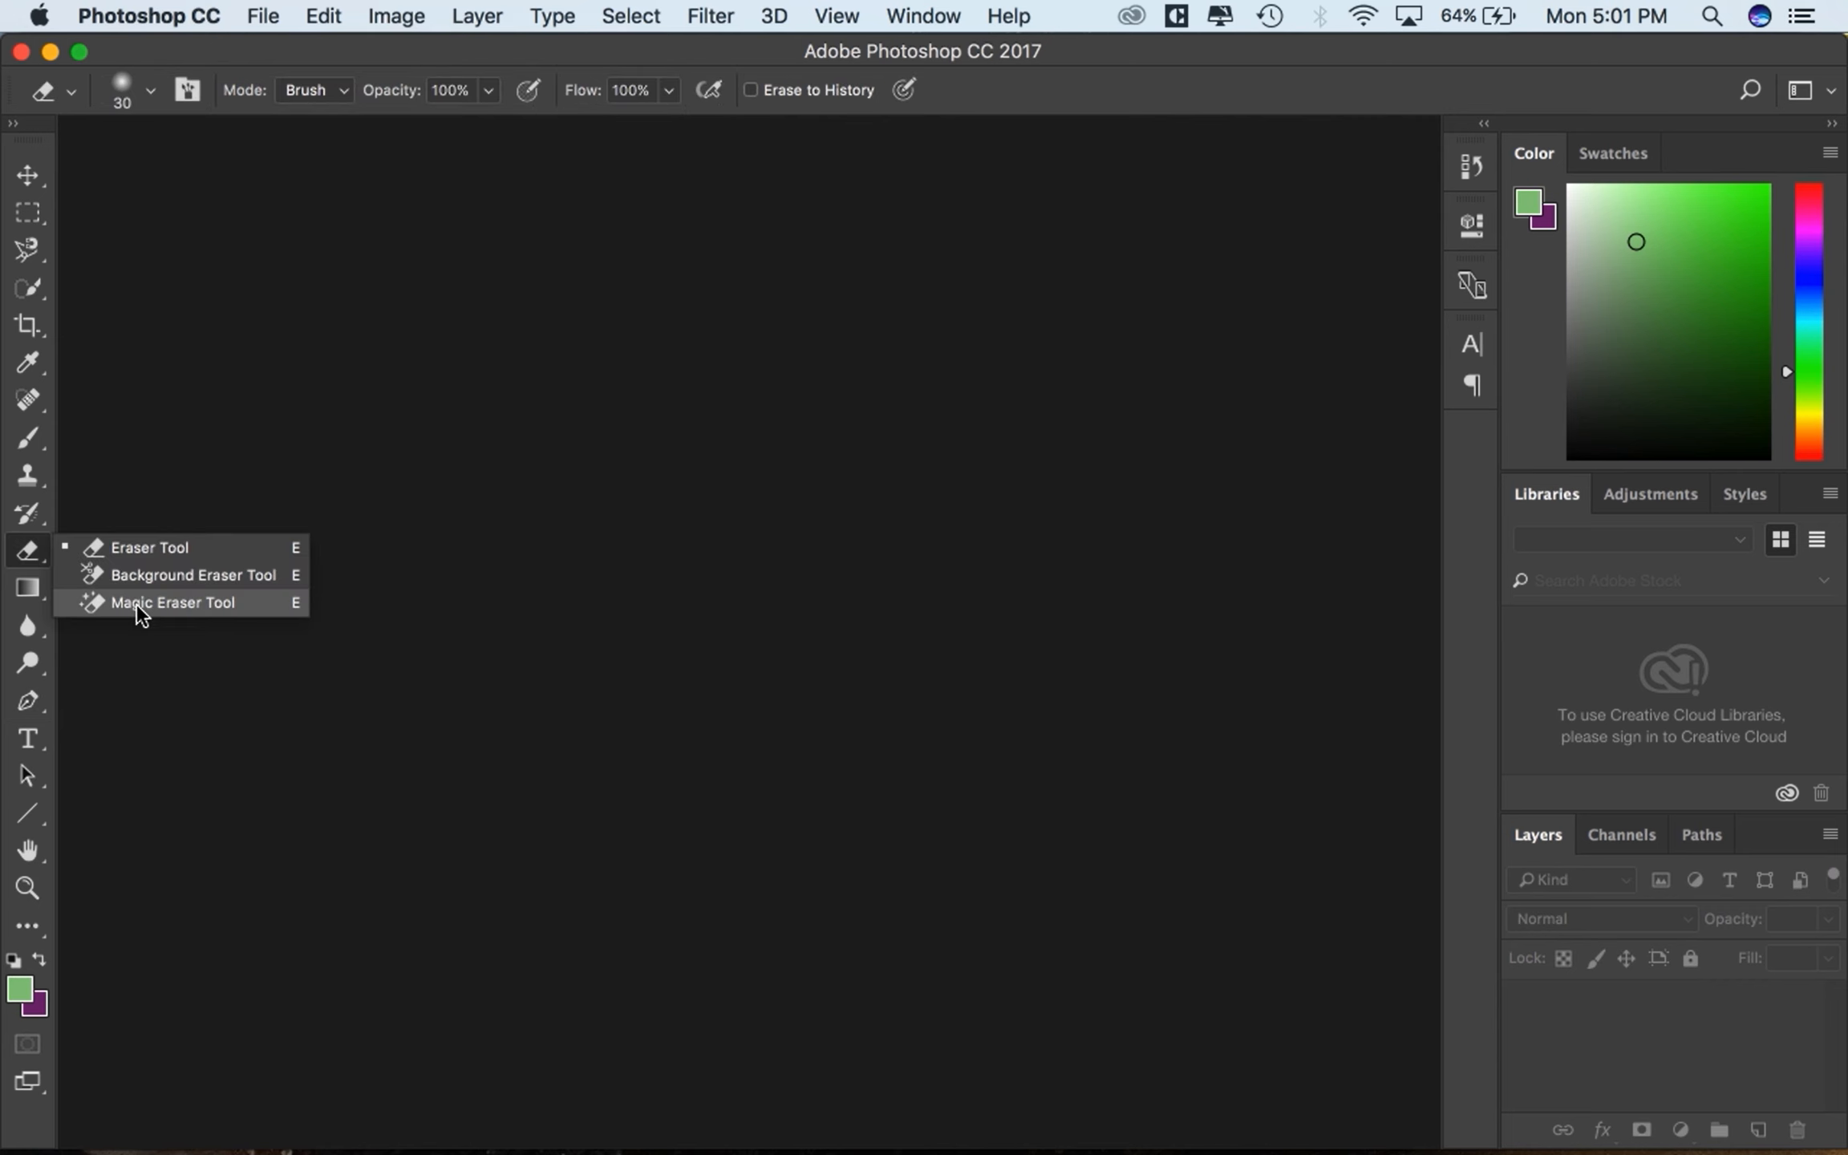
pyautogui.click(135, 604)
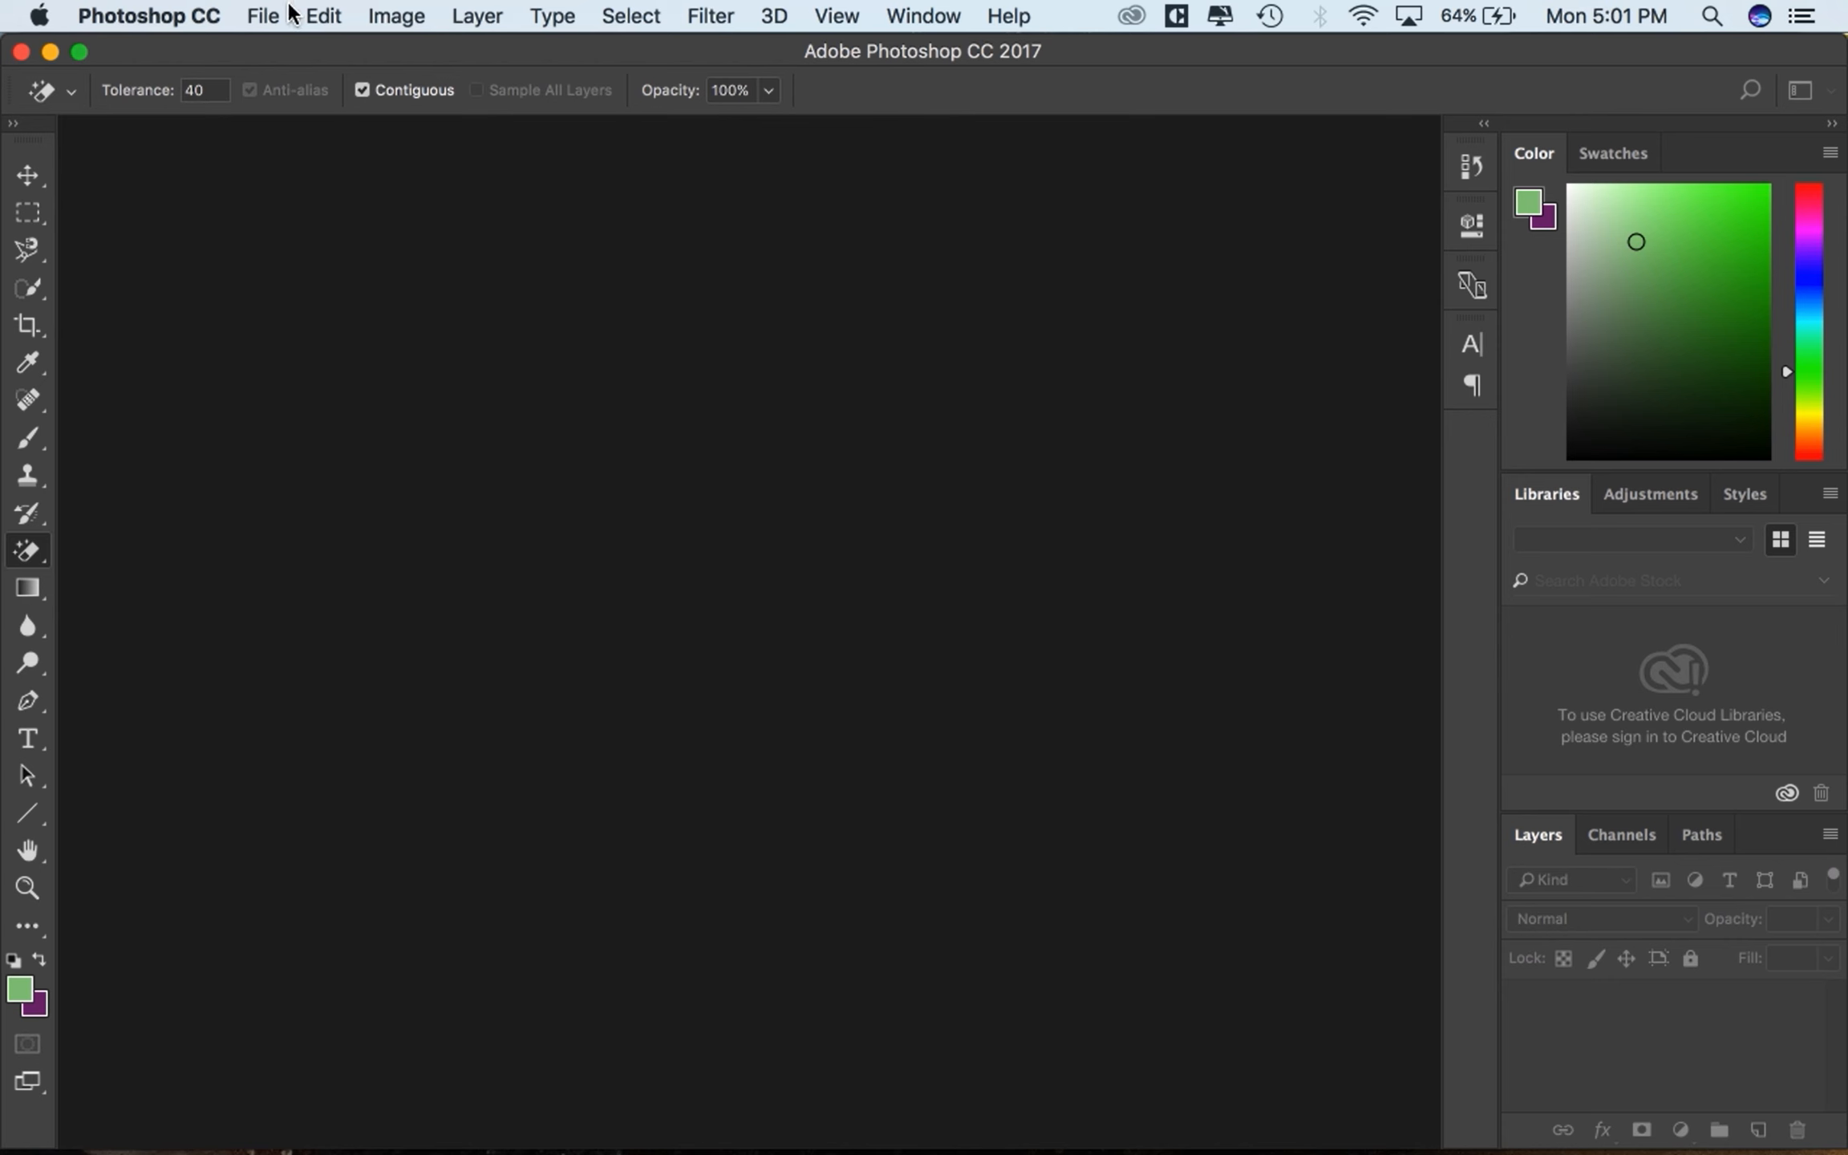
# - Open girls-1266673_960_720.jpg from the Image Library folder and unlock its Background layer
pyautogui.click(263, 18)
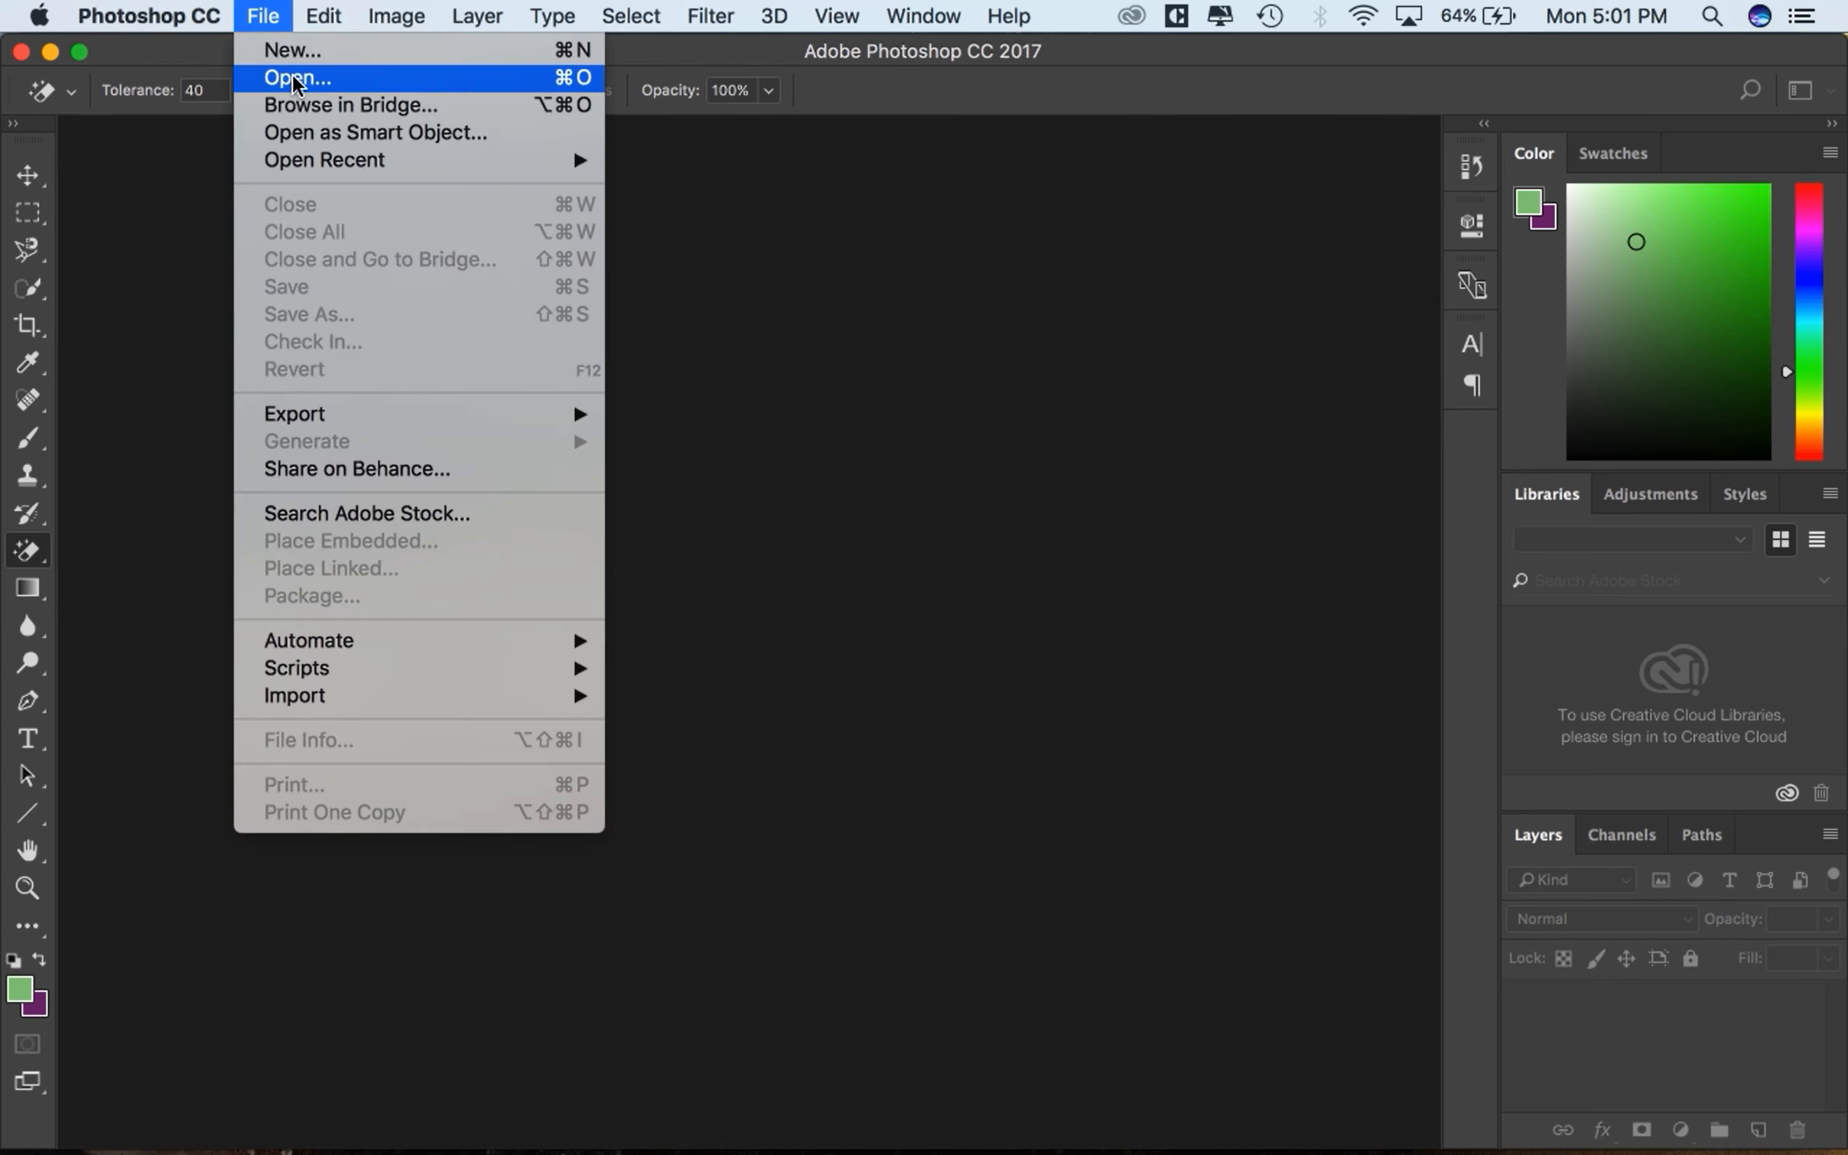
pyautogui.click(280, 75)
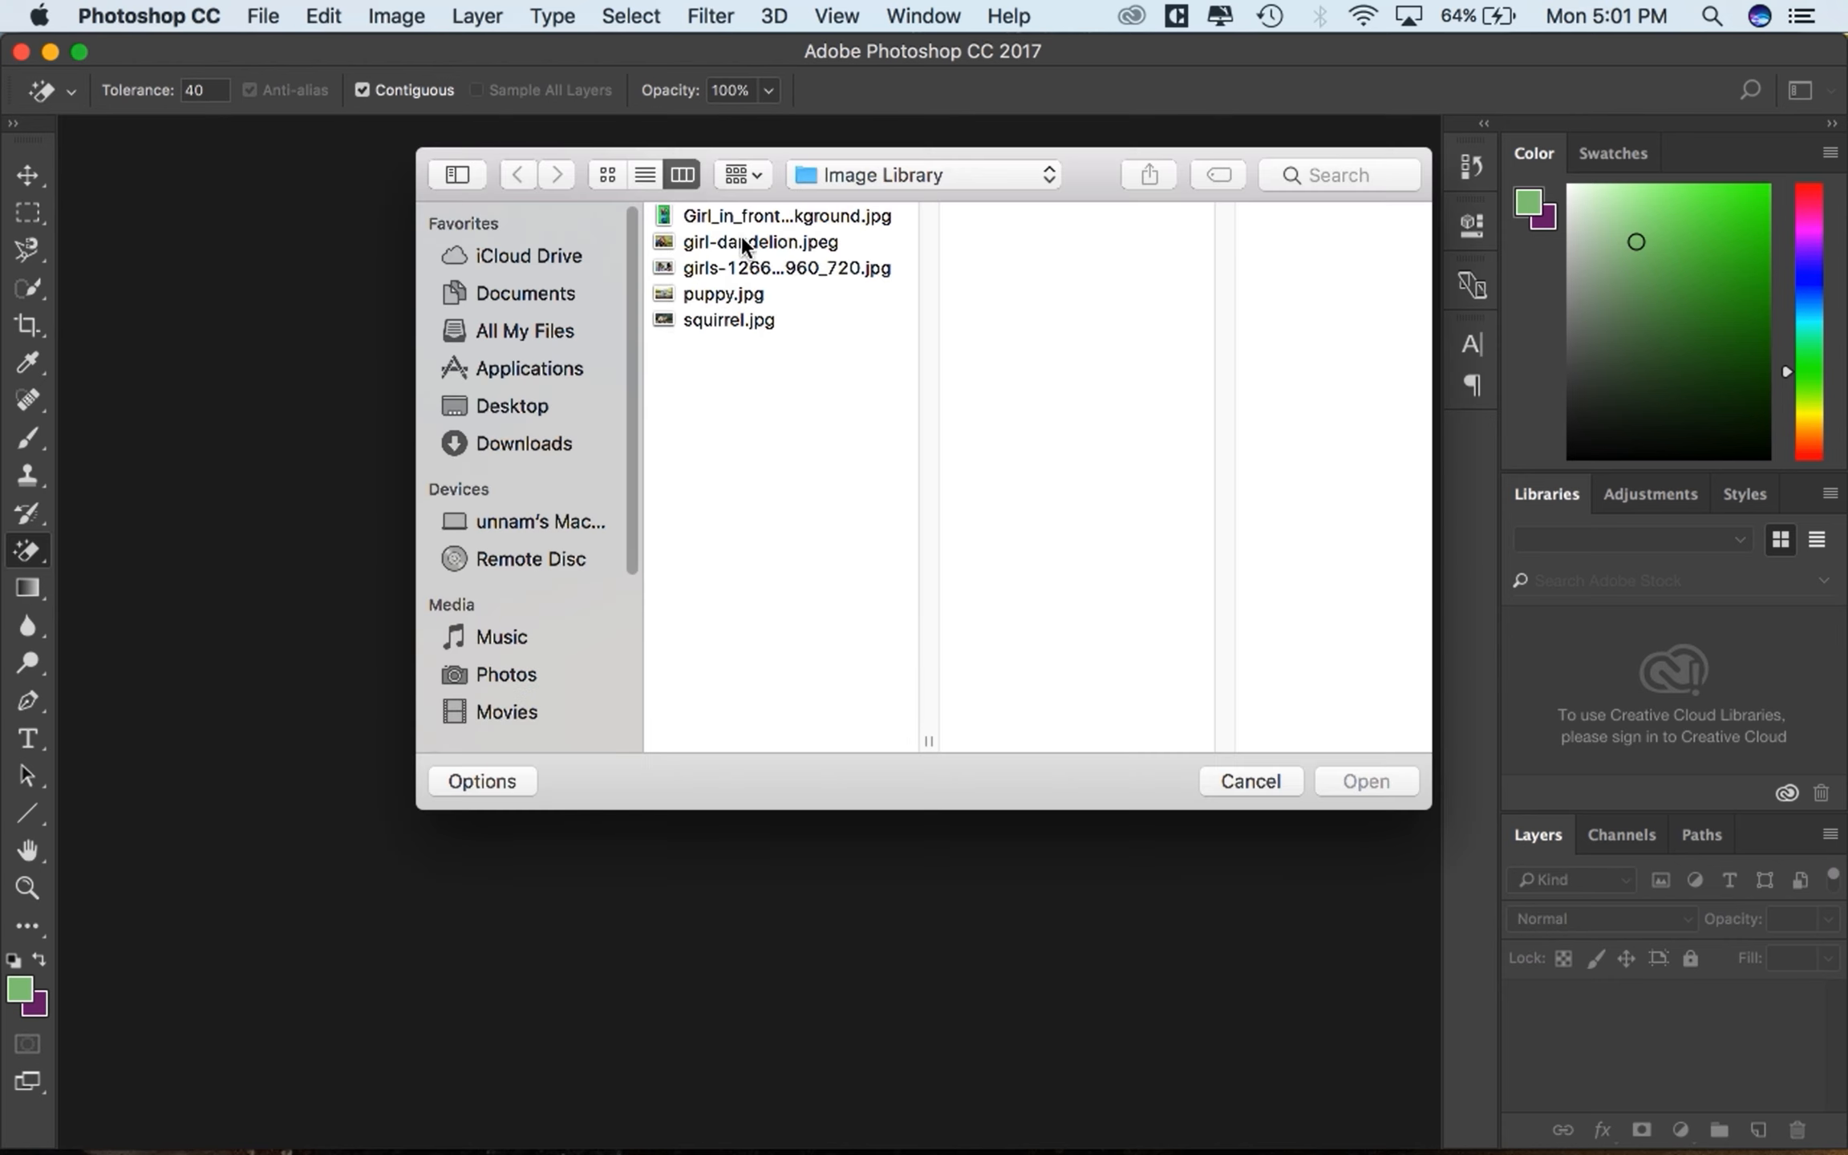
pyautogui.click(736, 215)
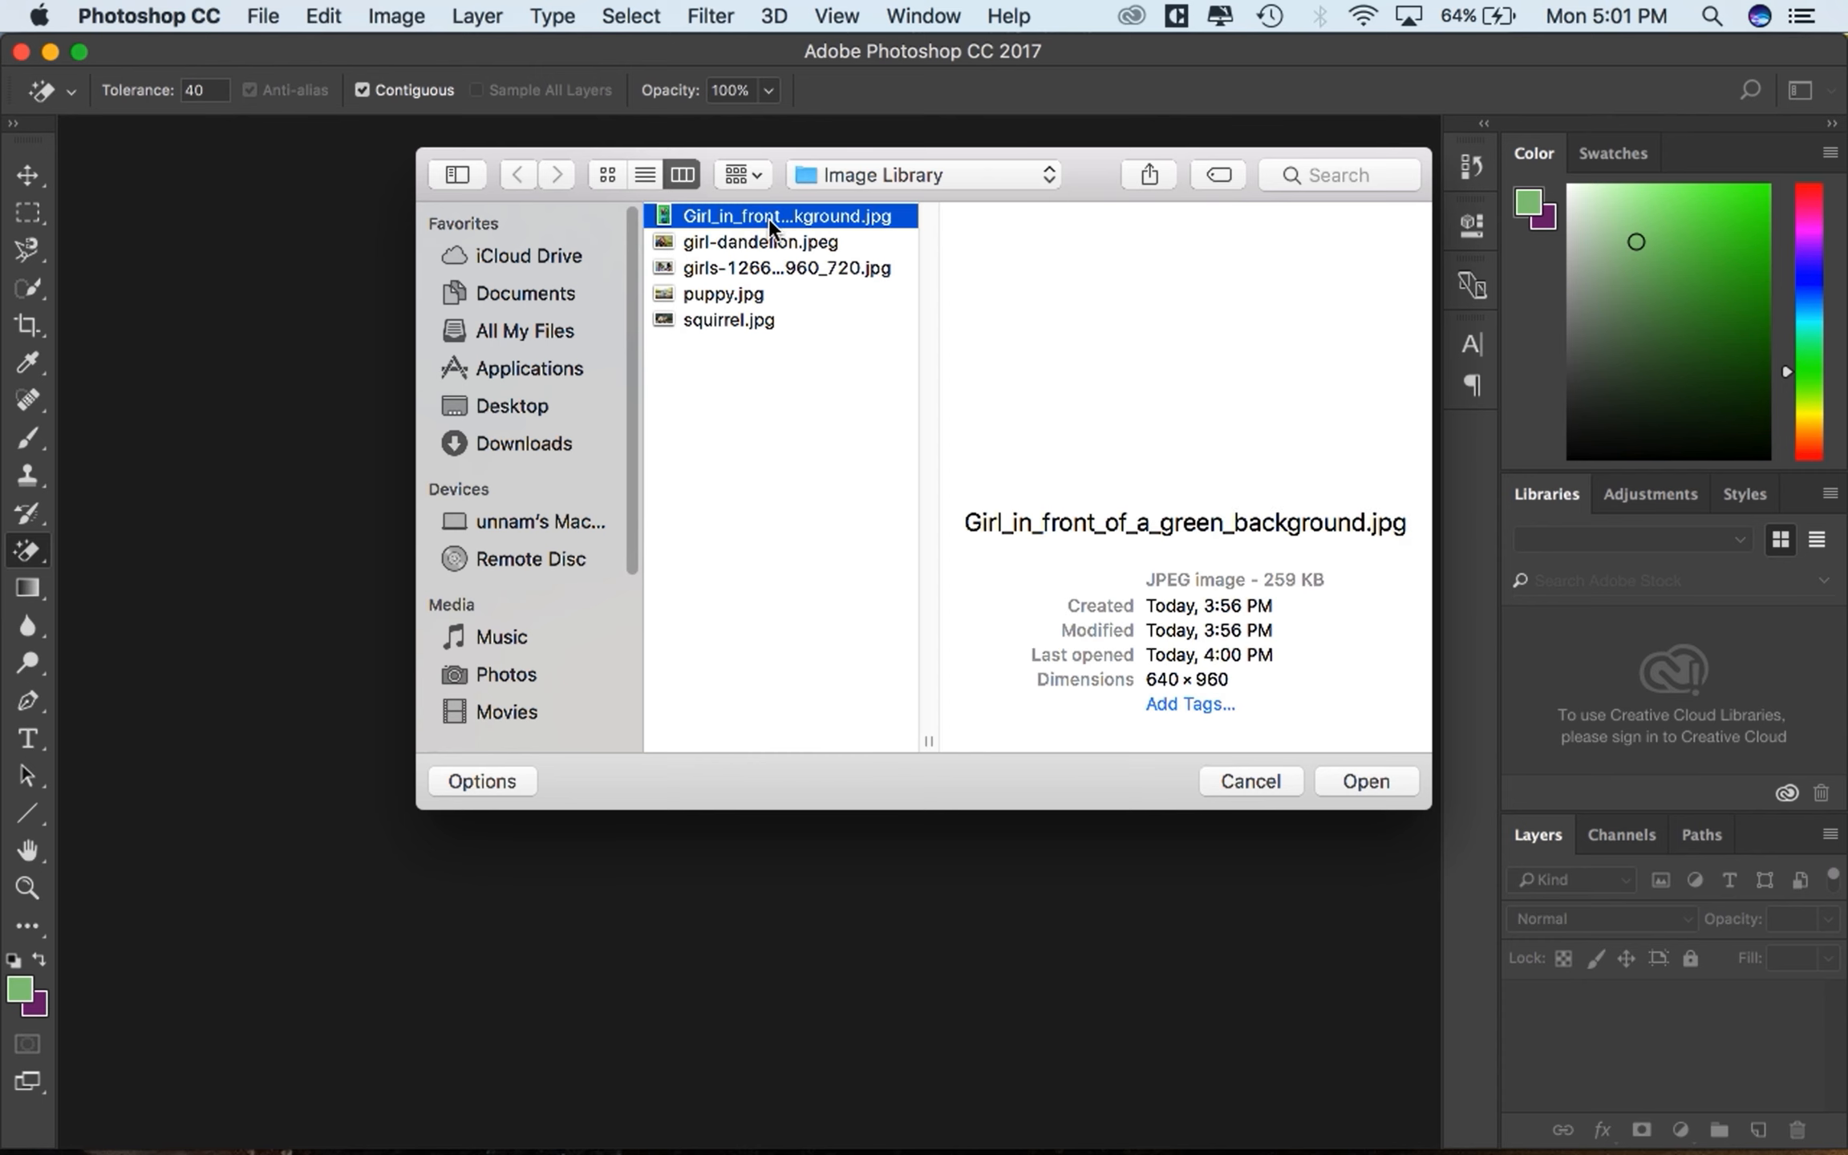
pyautogui.click(725, 242)
pyautogui.click(746, 267)
pyautogui.click(1386, 778)
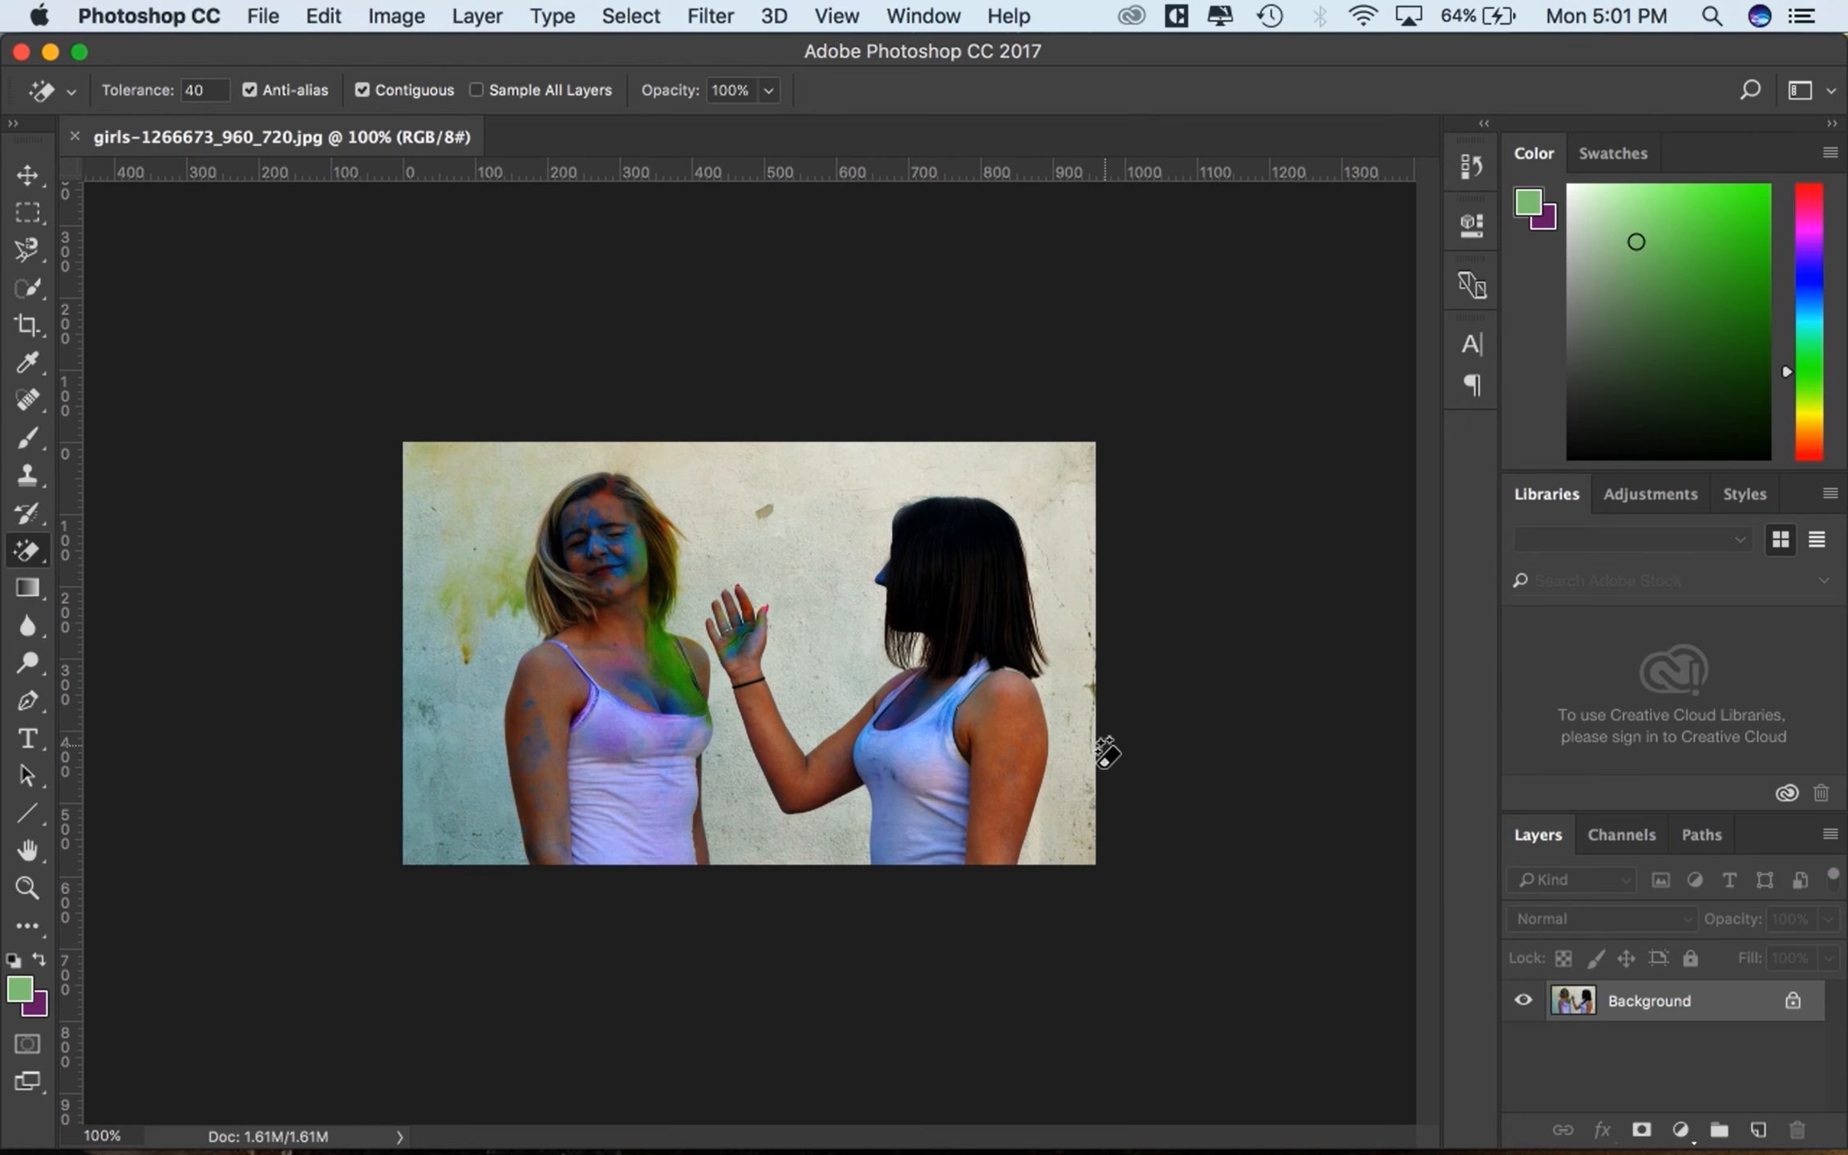
pyautogui.press('super+plus')
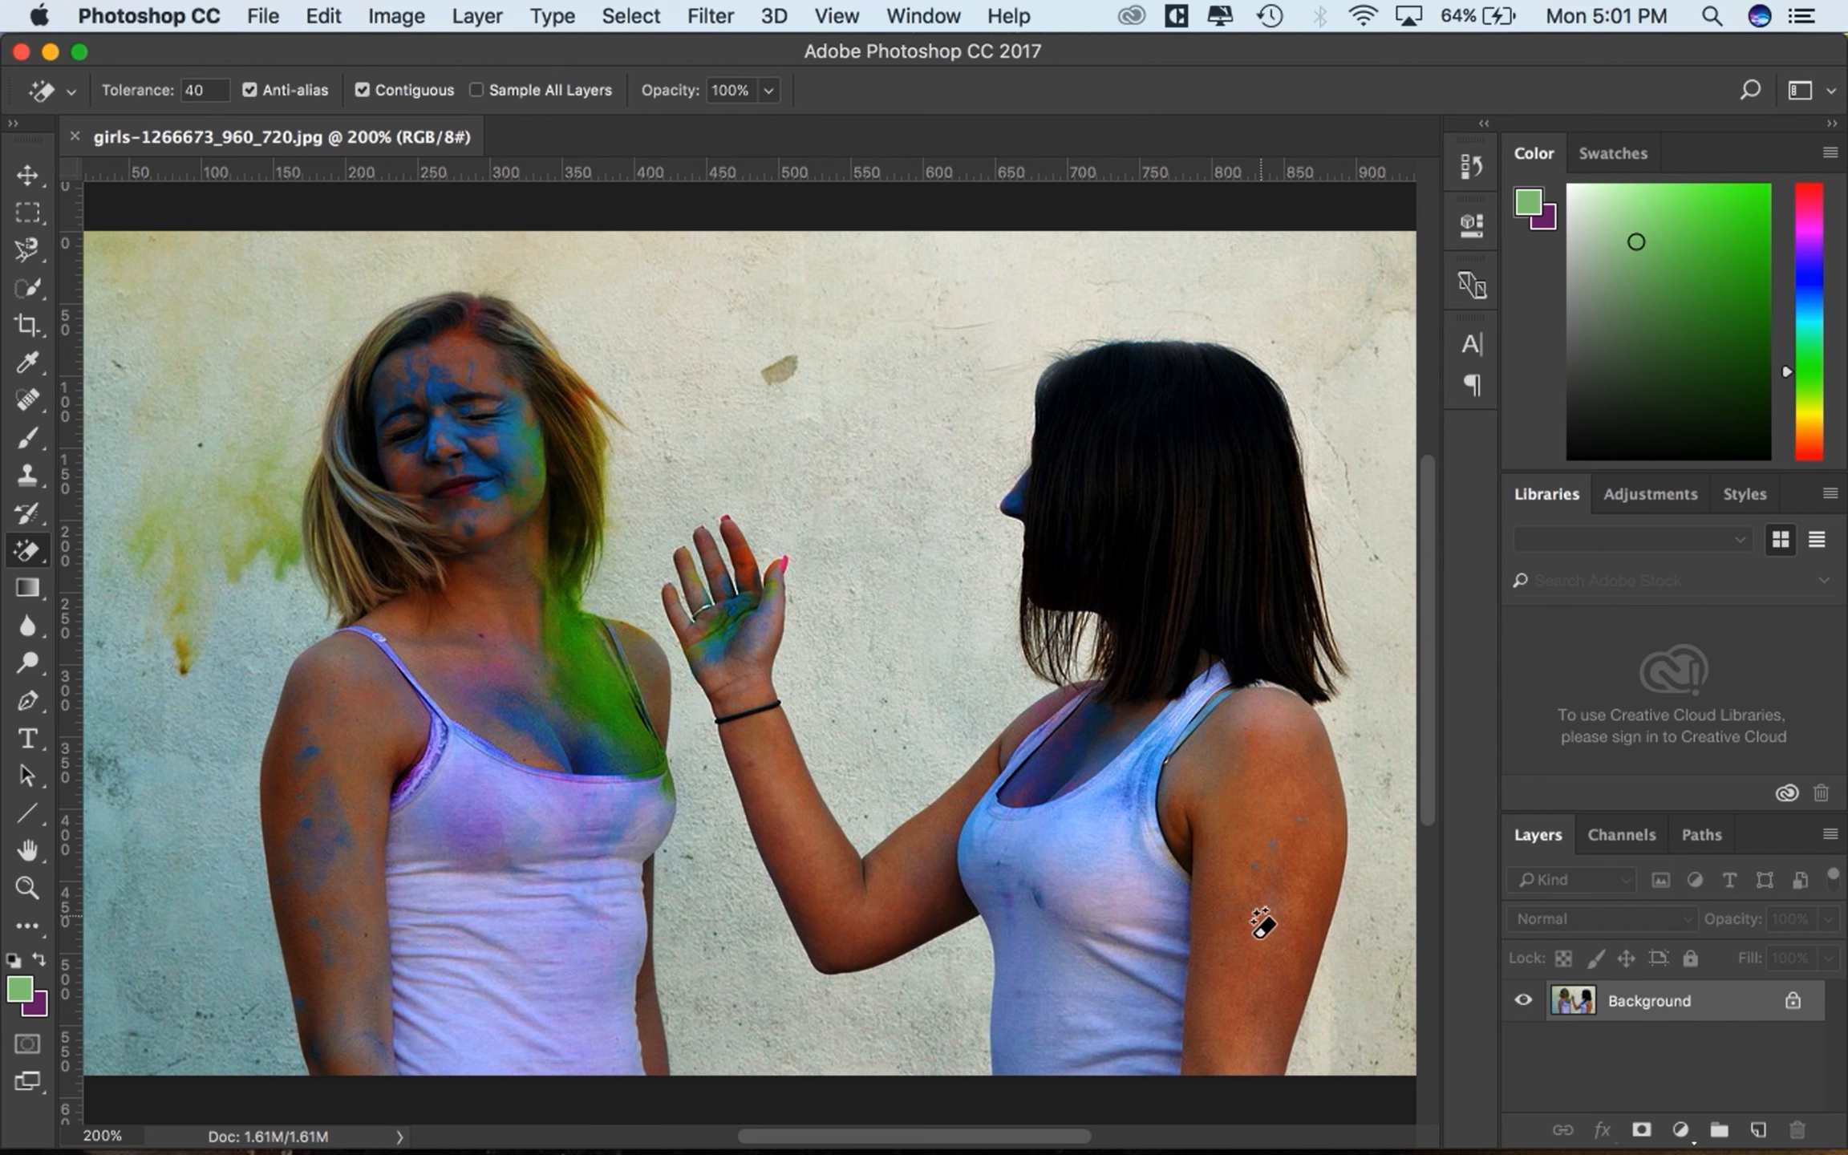
pyautogui.click(1792, 1001)
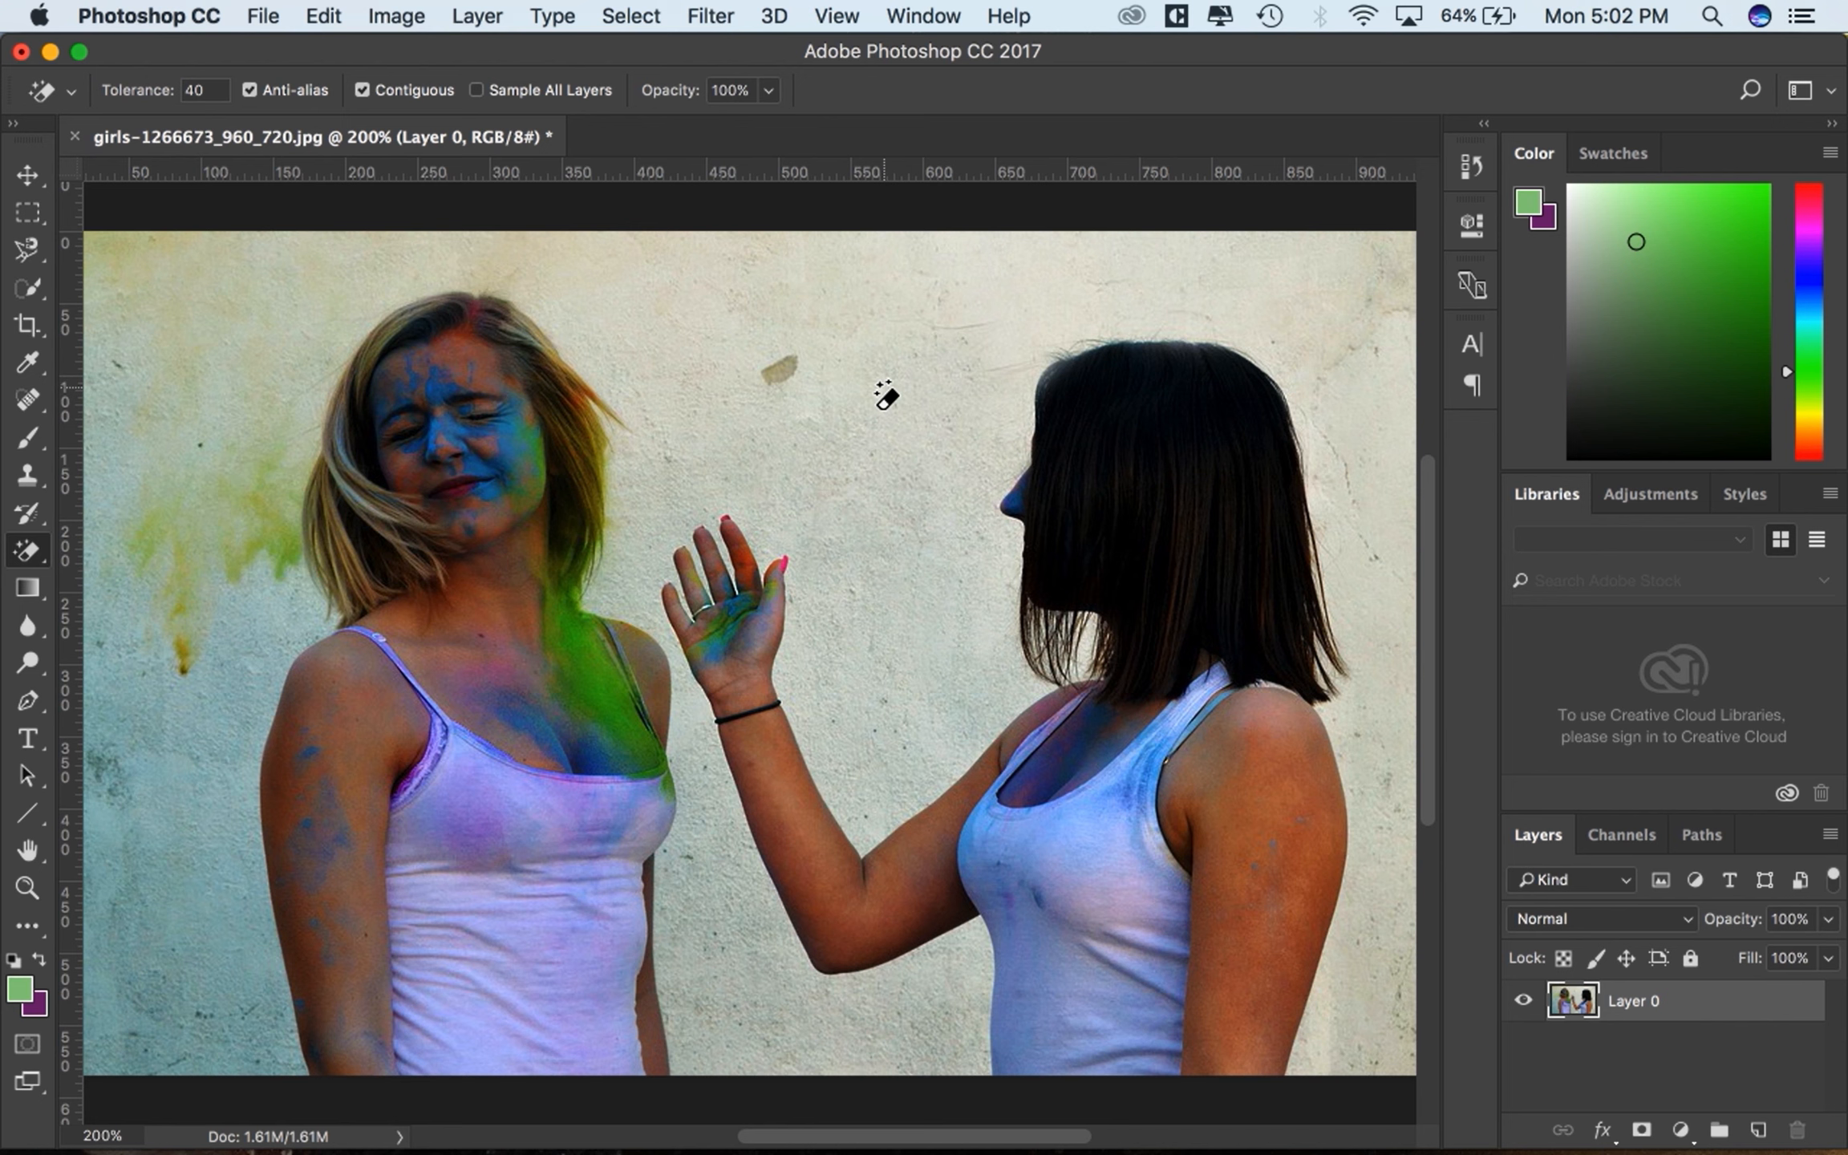
# - Try erasing the wall between the two girls with the Magic Eraser at tolerance 5, then undo it
pyautogui.click(199, 90)
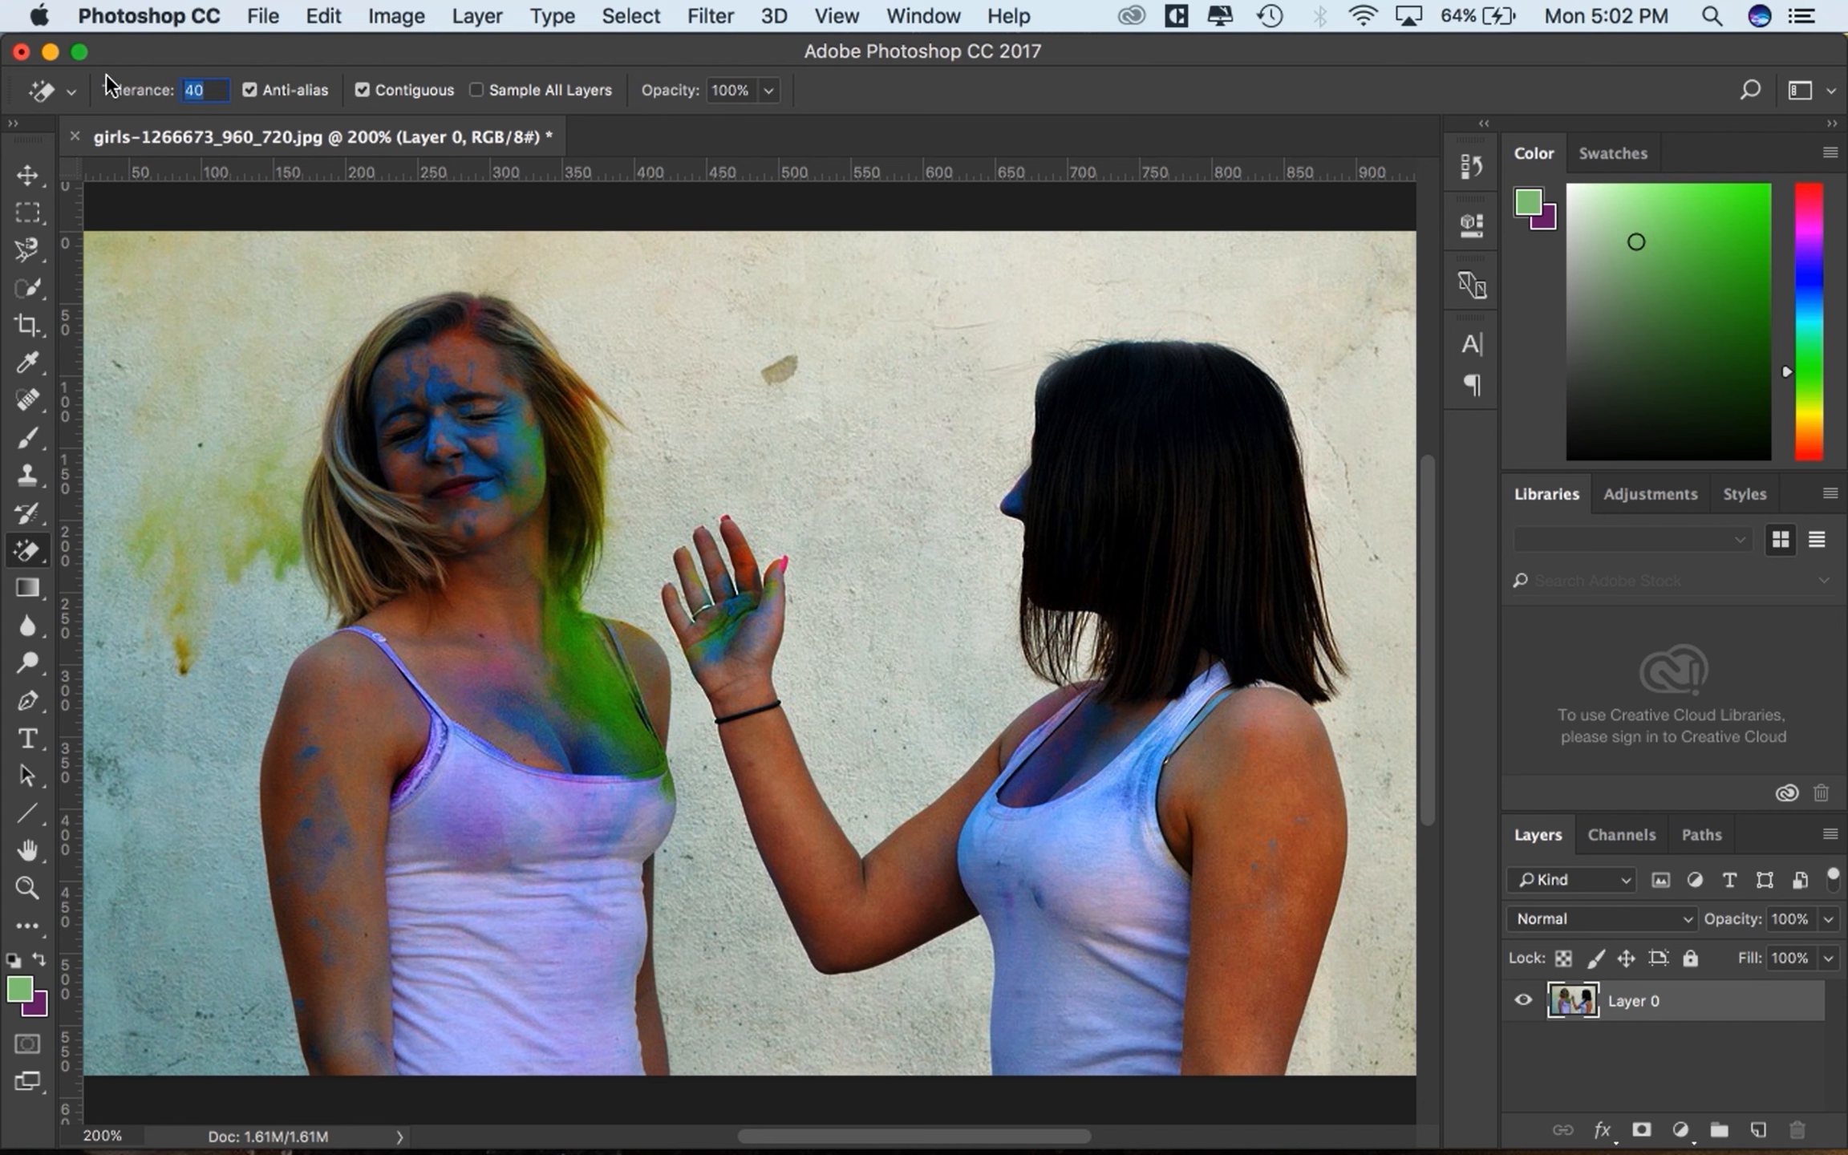
pyautogui.write('5')
pyautogui.click(866, 393)
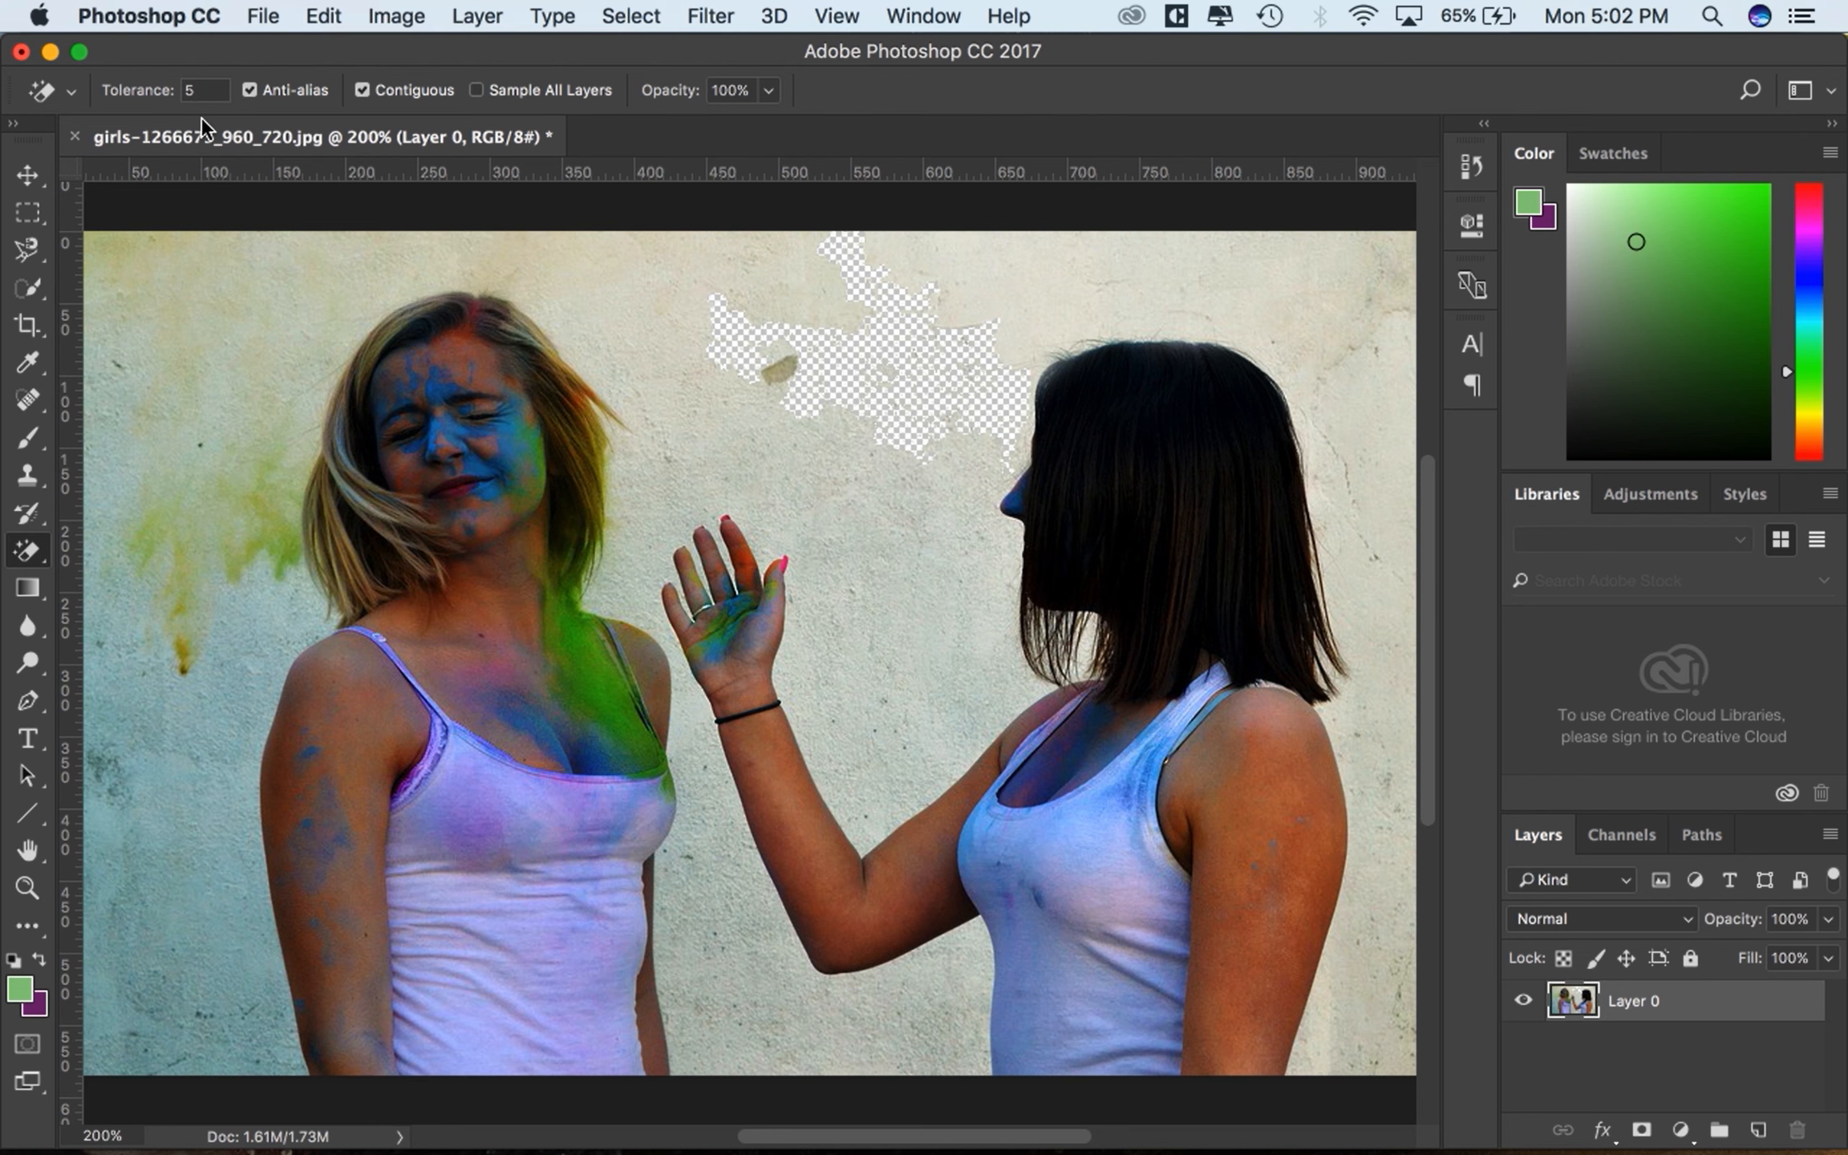
pyautogui.press('super+z')
# - Set the Magic Eraser tolerance to 40 and erase the wall between the two girls
pyautogui.click(192, 90)
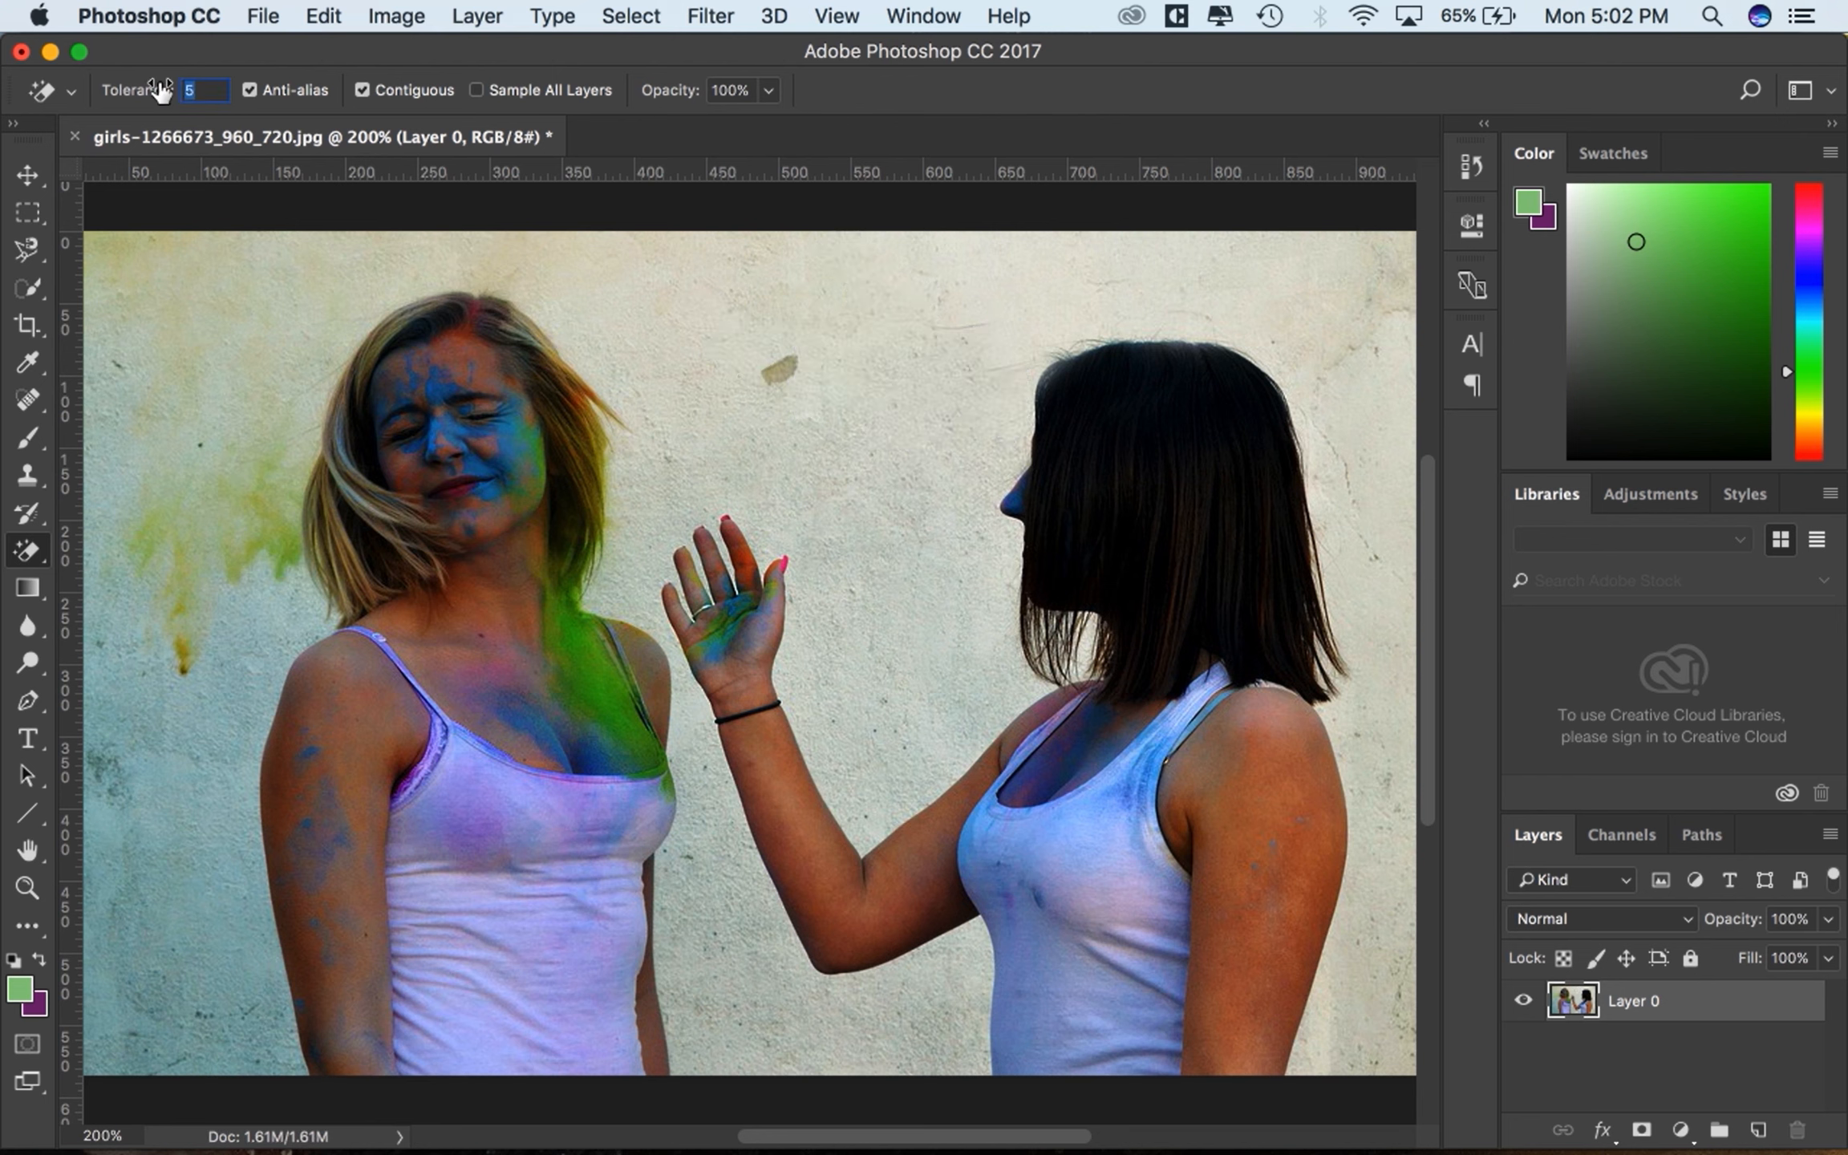
pyautogui.write('40')
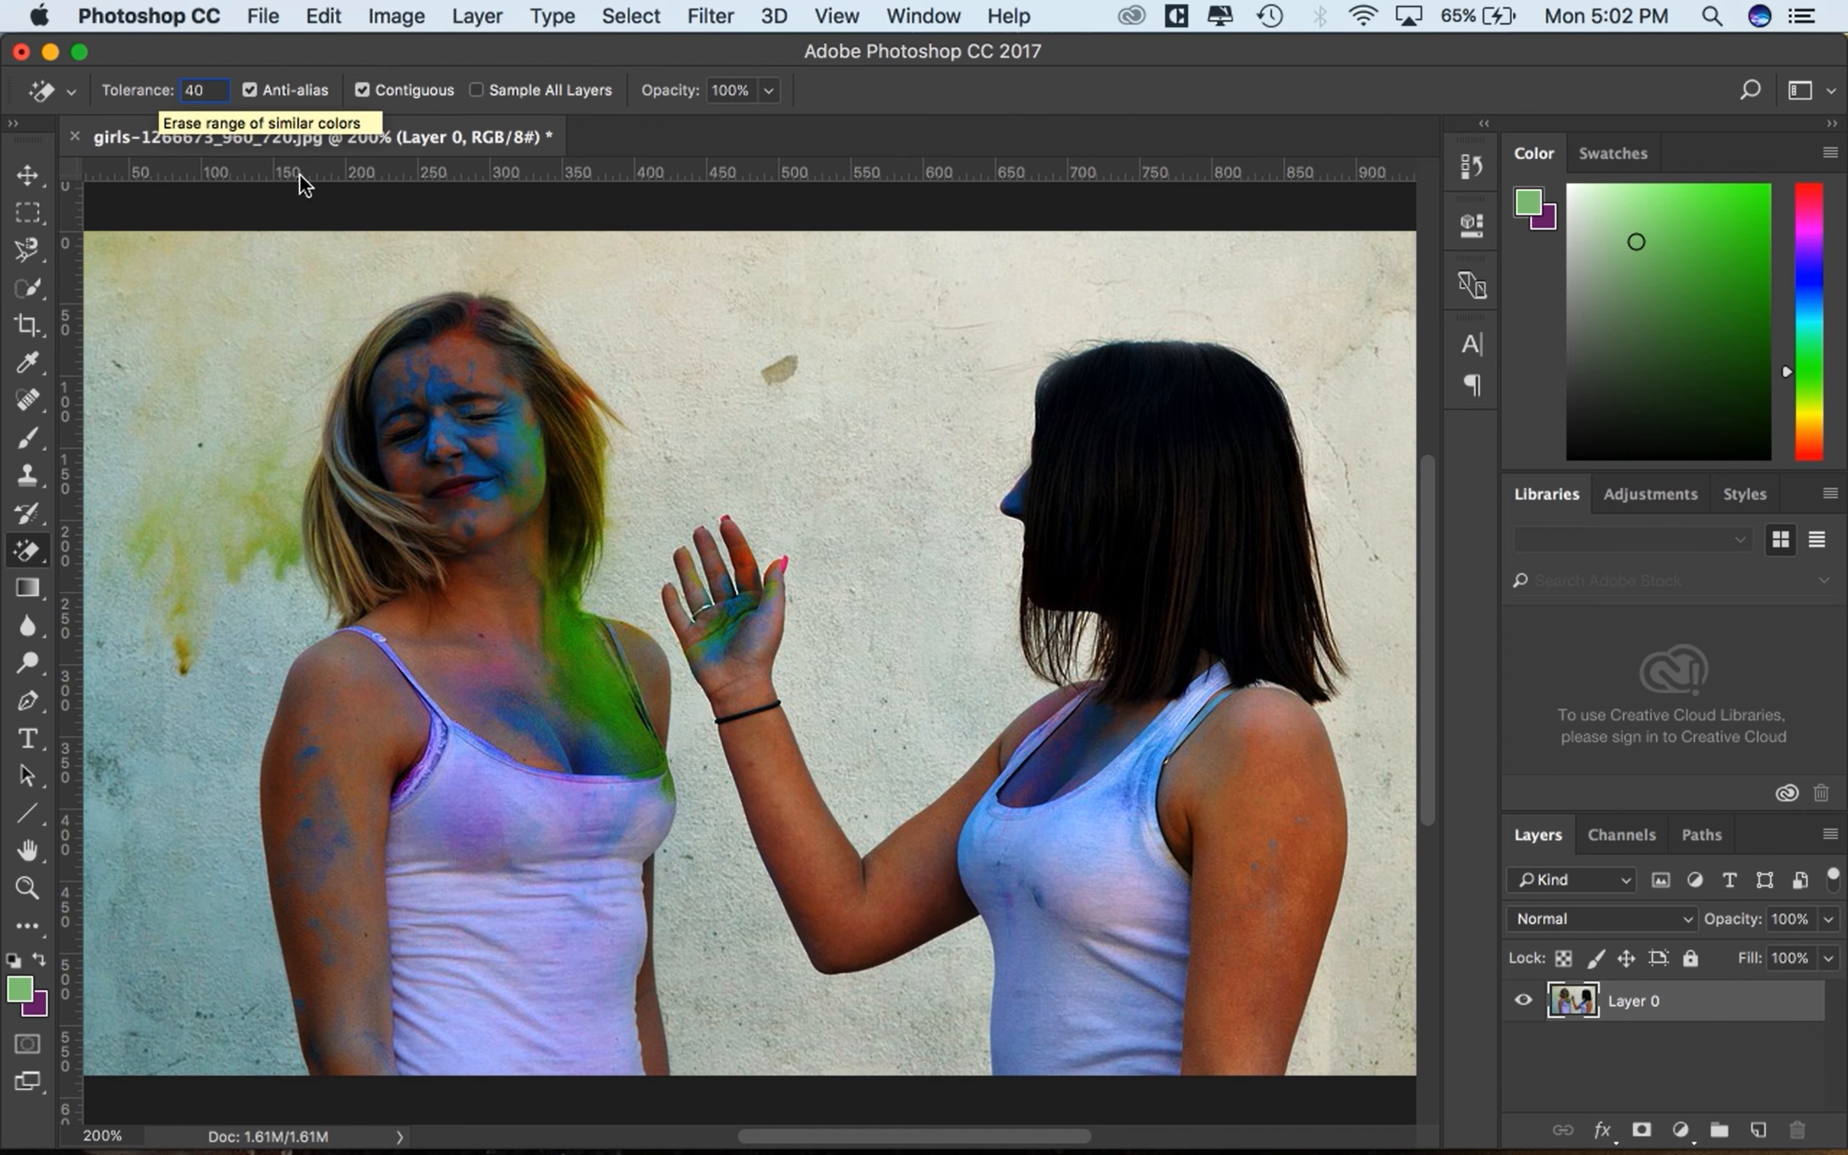
pyautogui.click(812, 411)
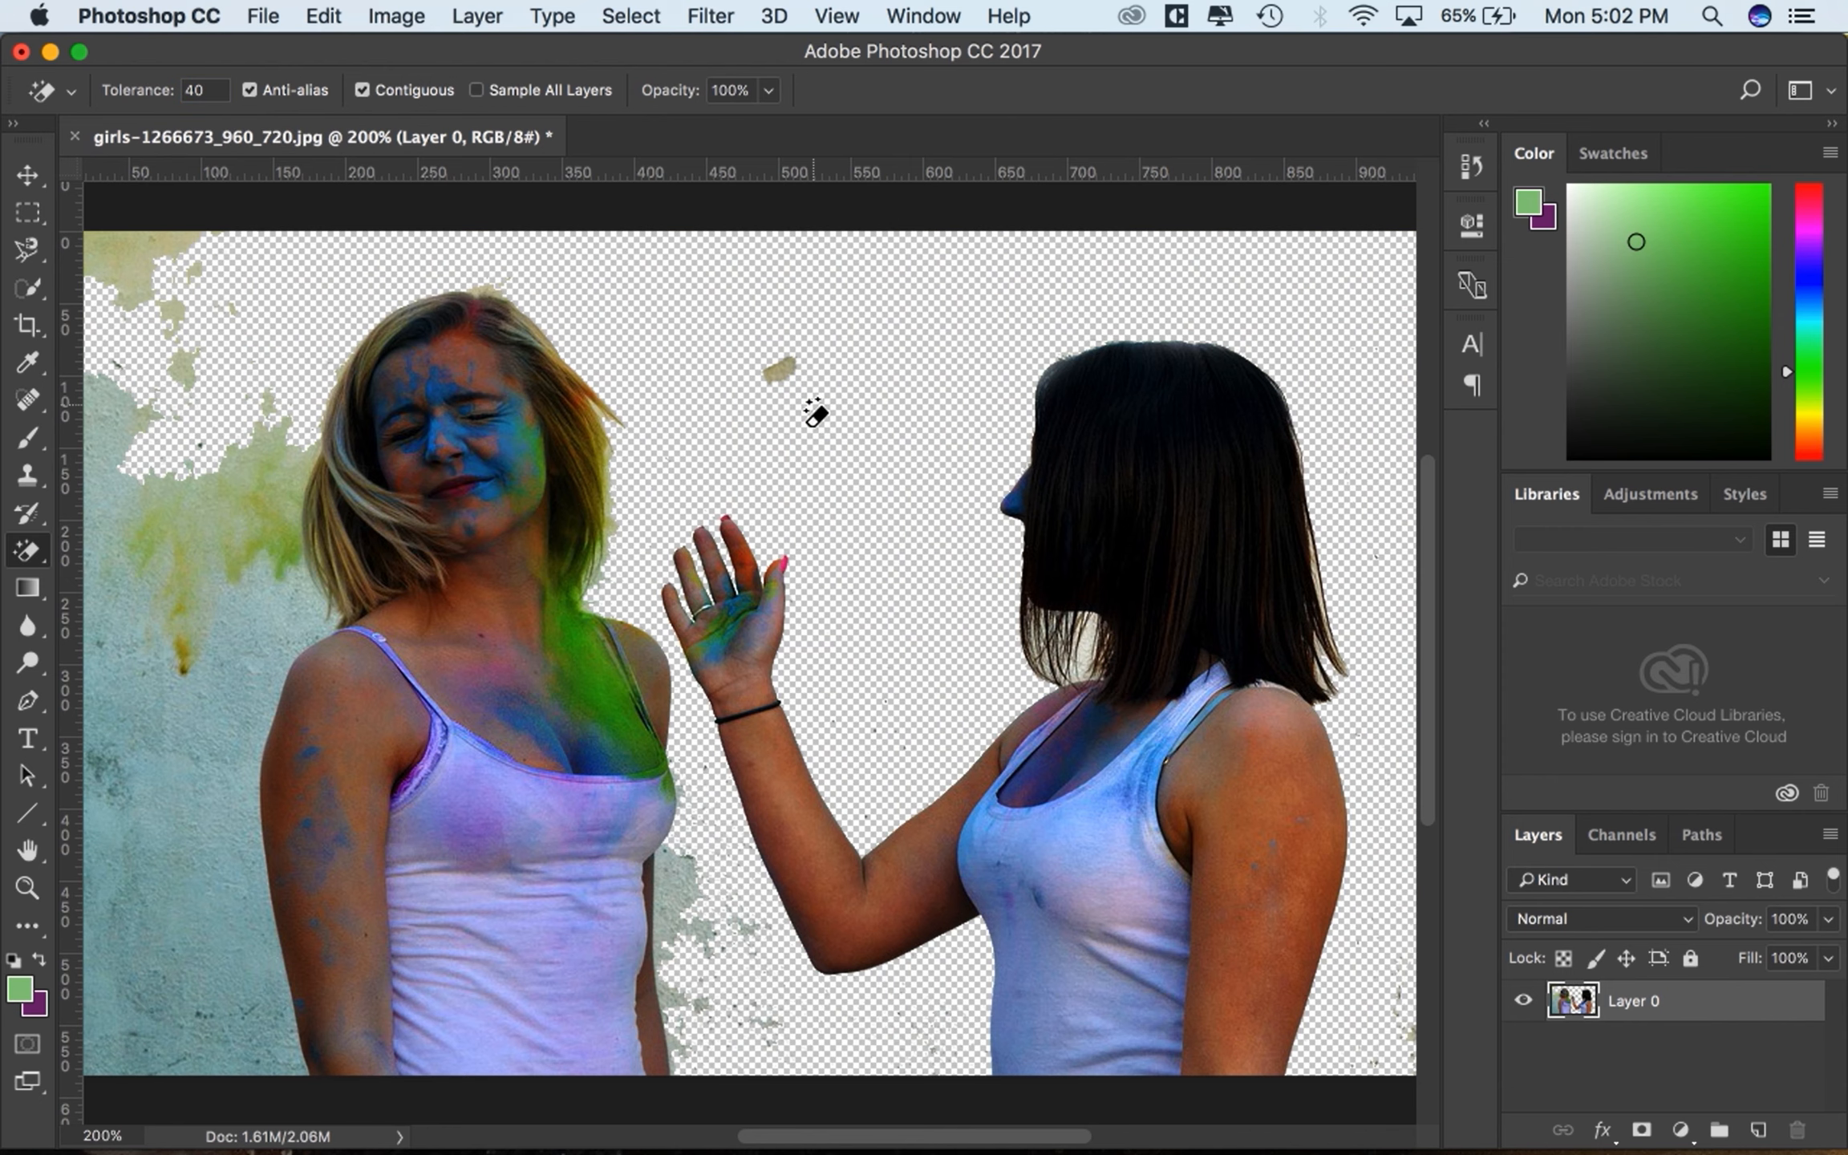
pyautogui.press('super+minus')
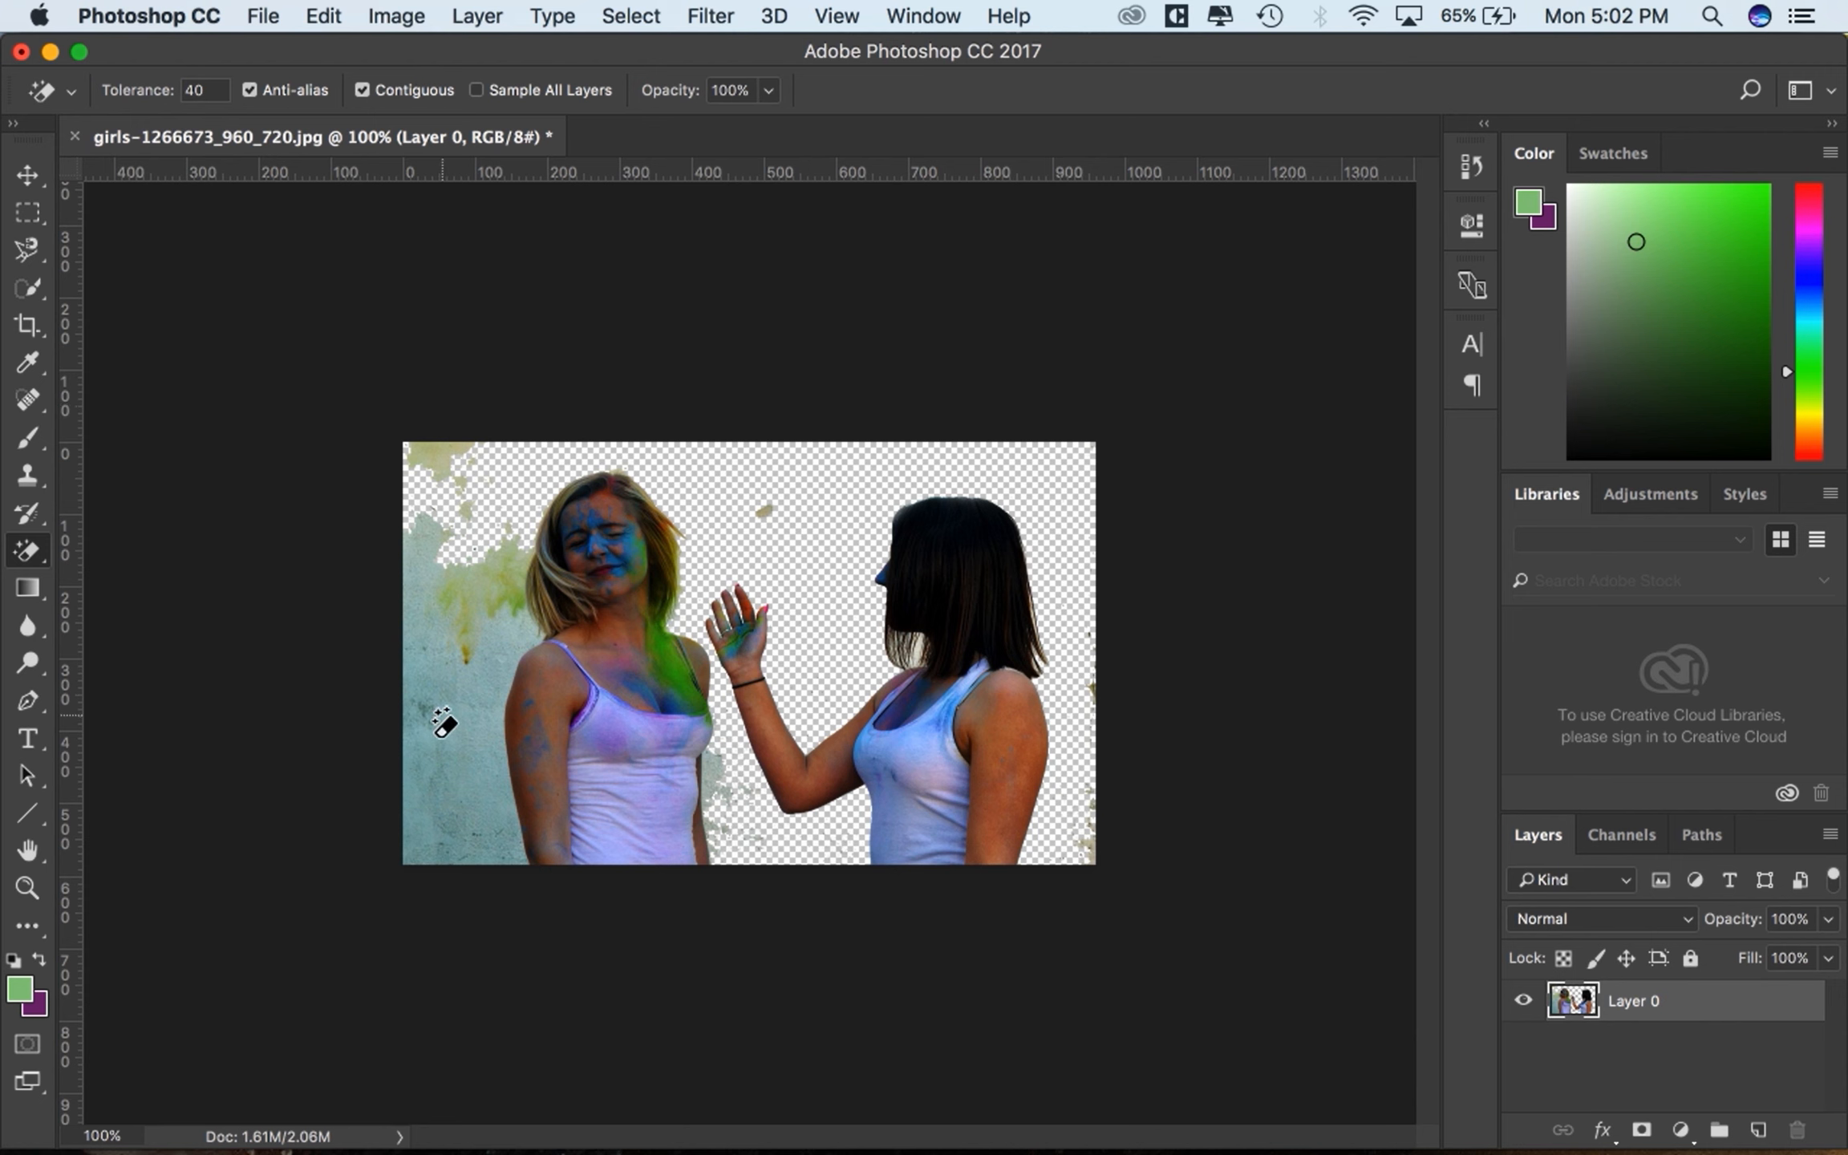
# - Erase the remaining wall patches beside the blonde girl and the spot between the two girls with the Magic Eraser
pyautogui.click(708, 782)
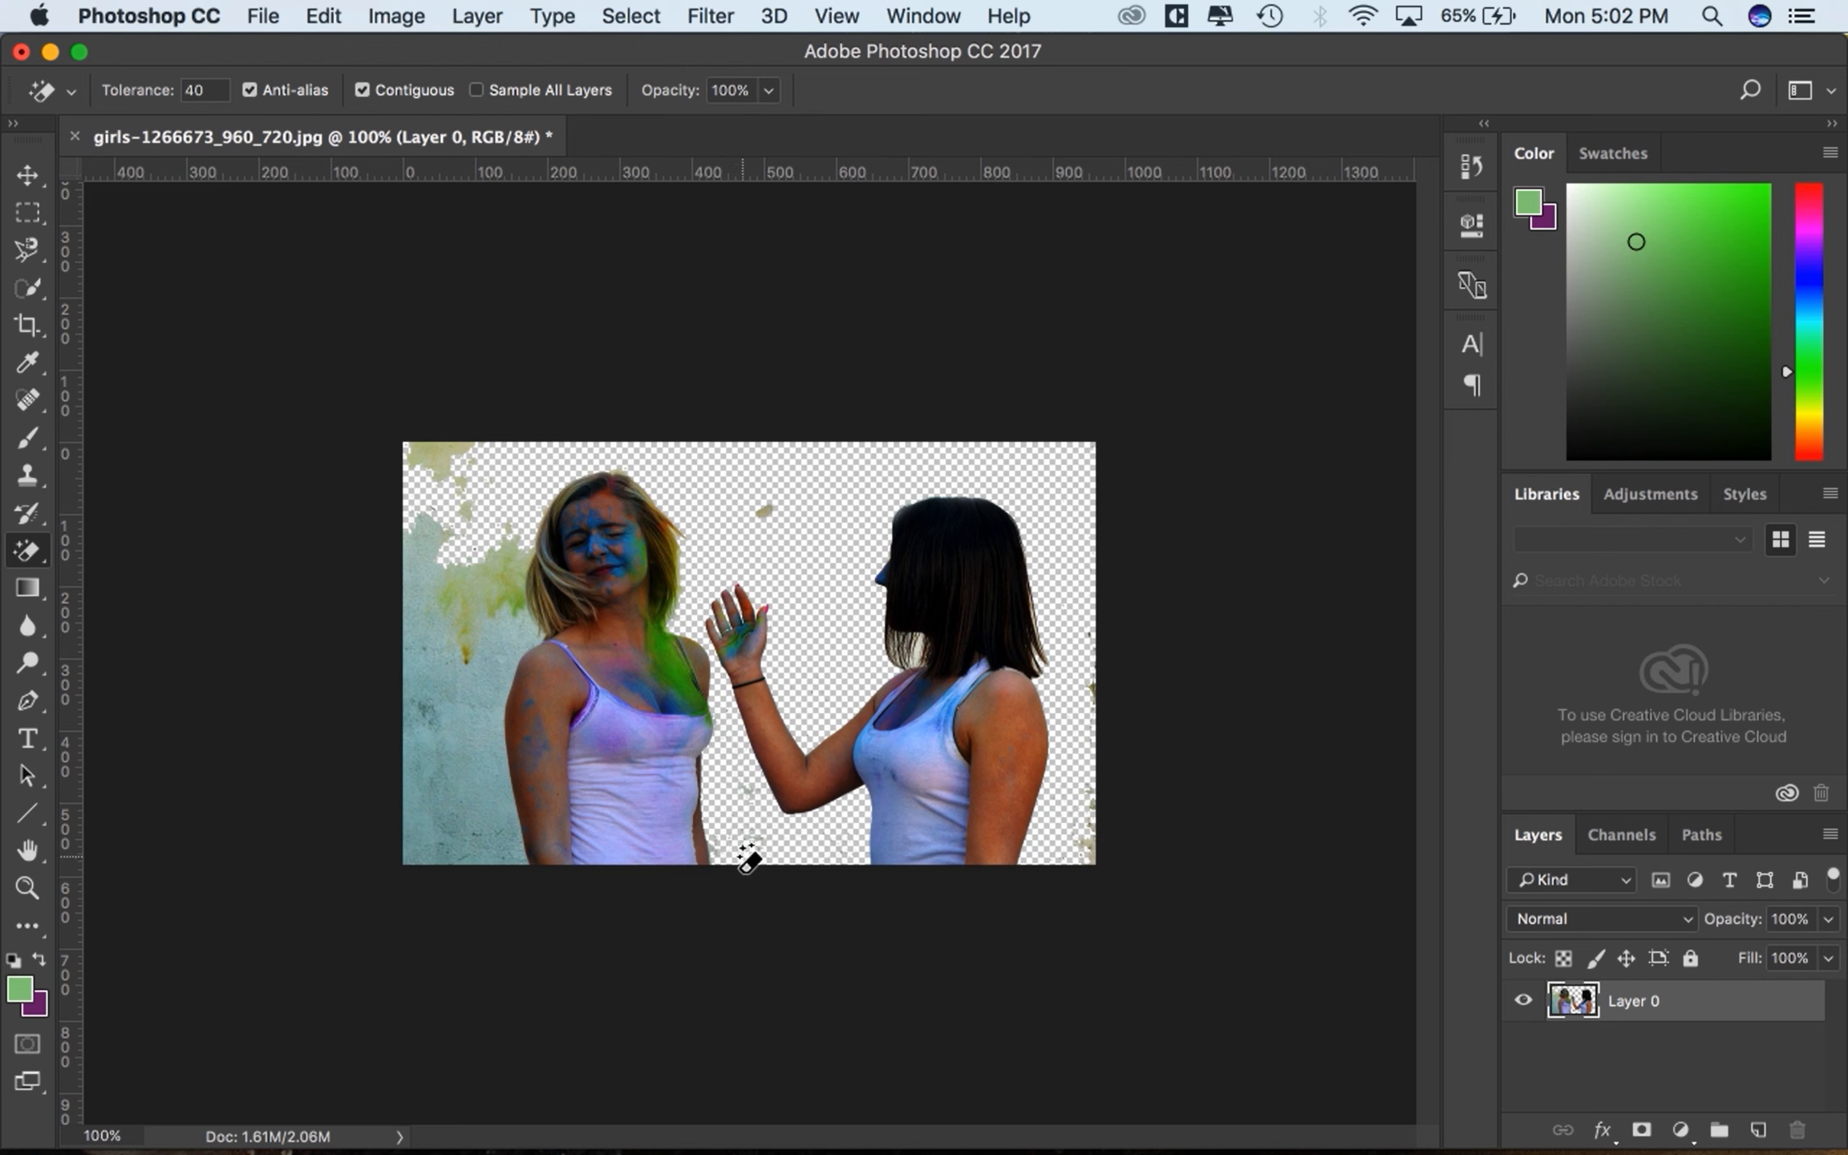
pyautogui.click(441, 758)
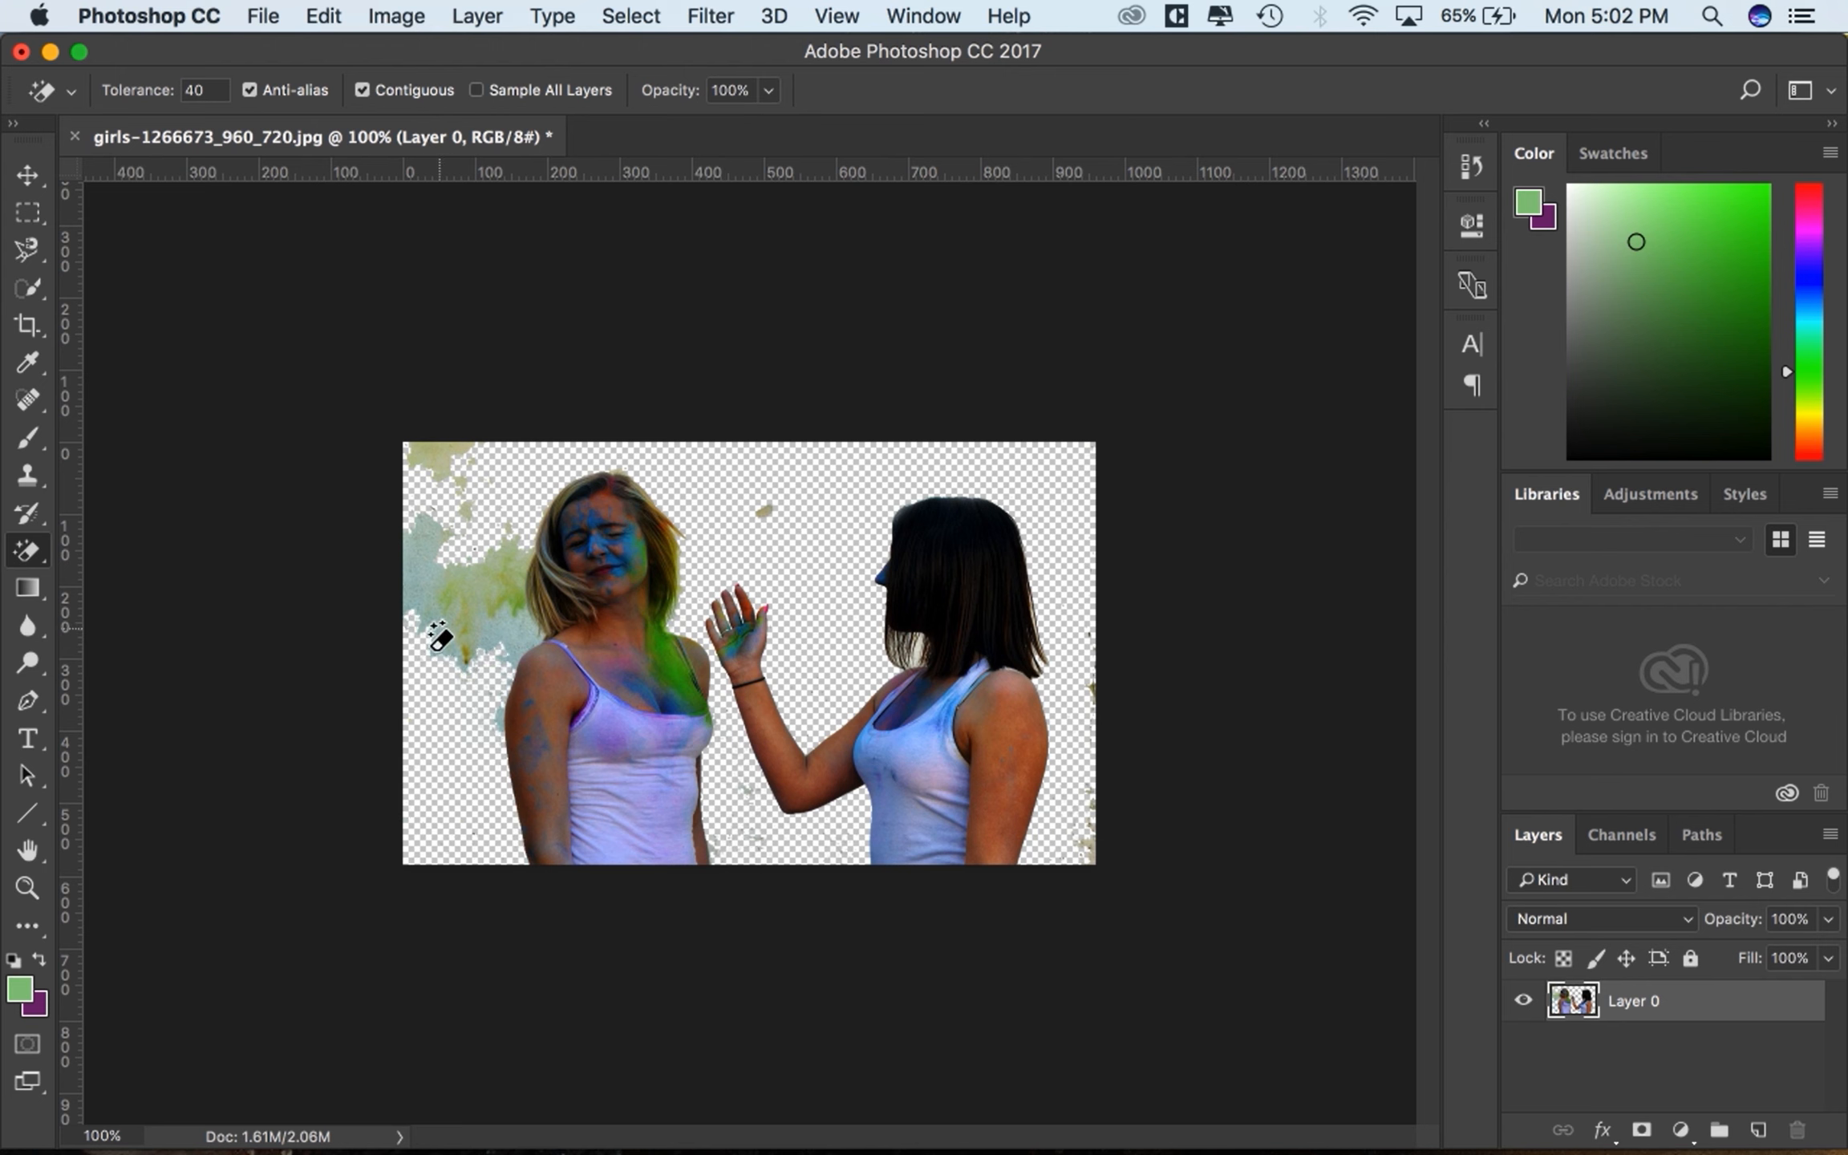
pyautogui.click(441, 636)
pyautogui.click(429, 452)
pyautogui.click(466, 619)
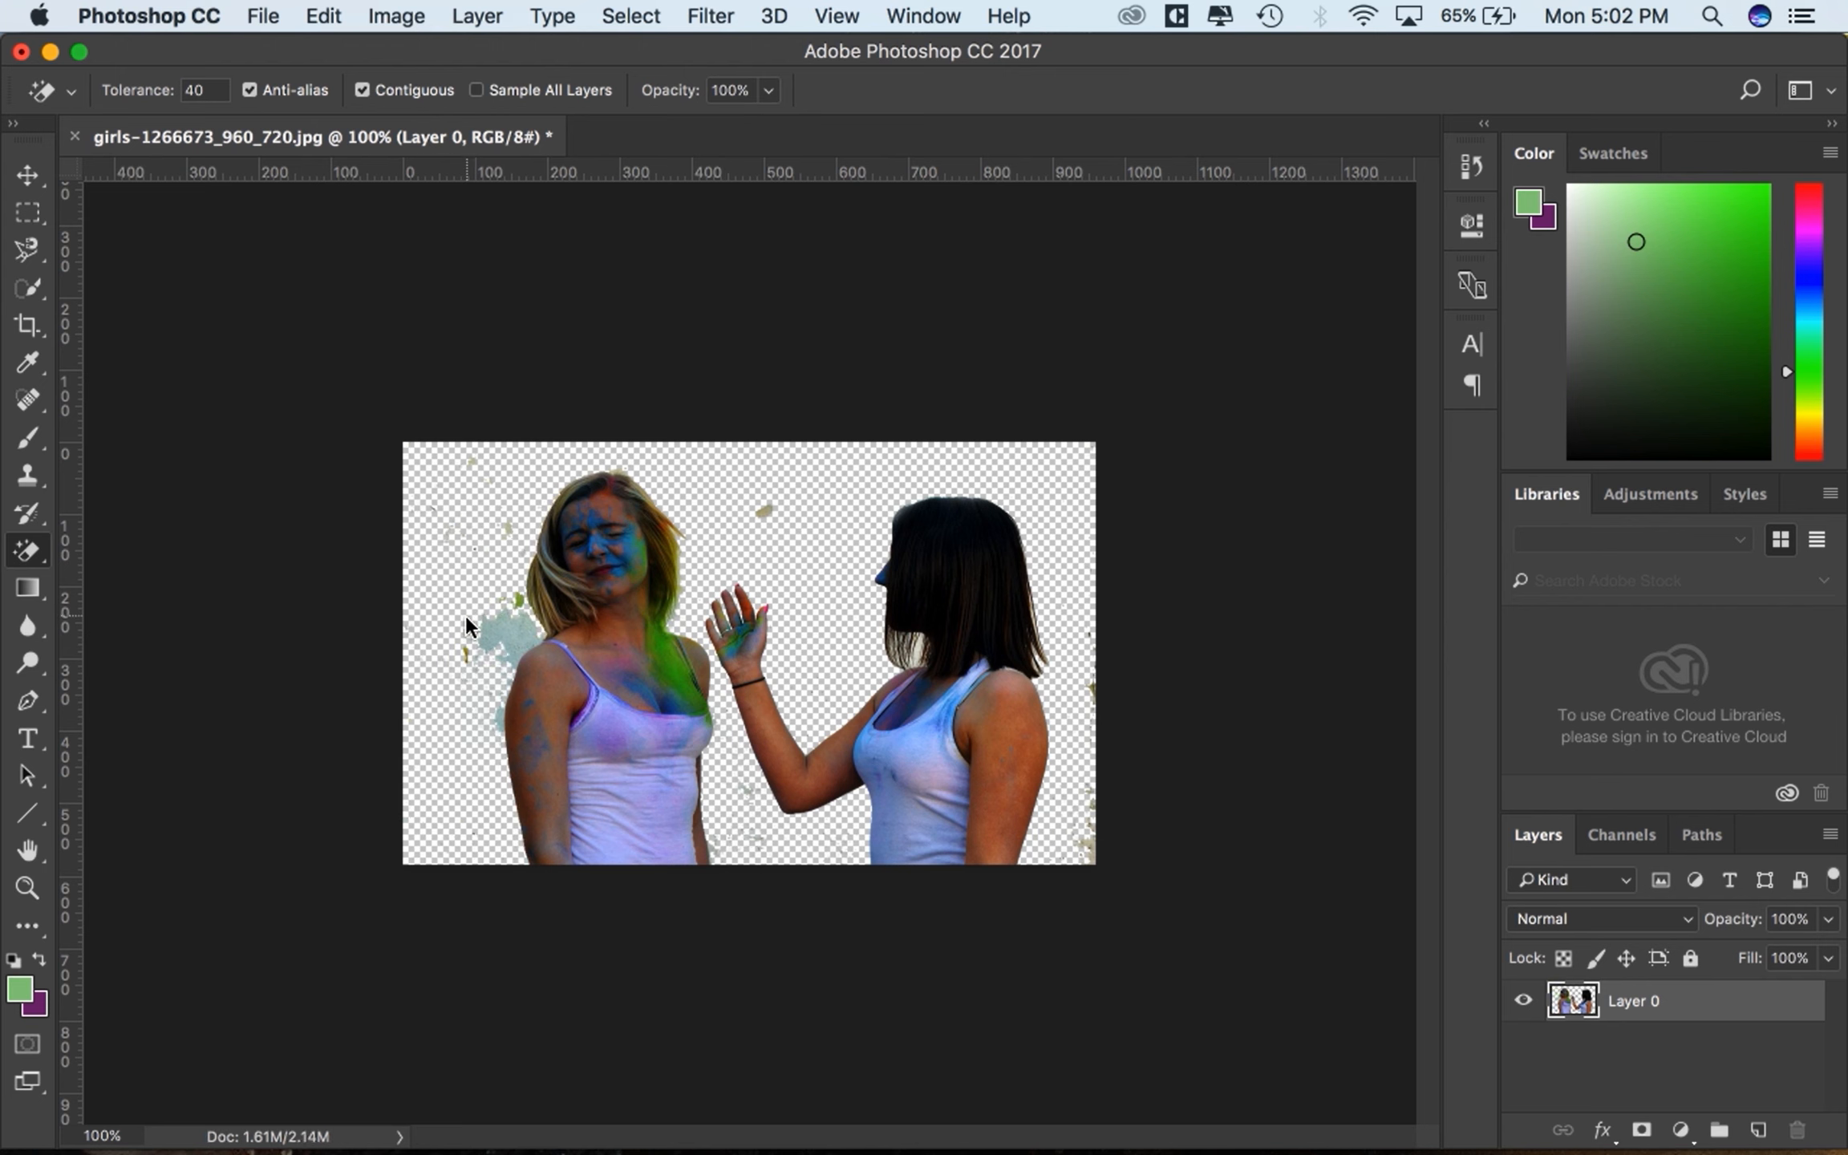
pyautogui.click(495, 658)
pyautogui.click(758, 511)
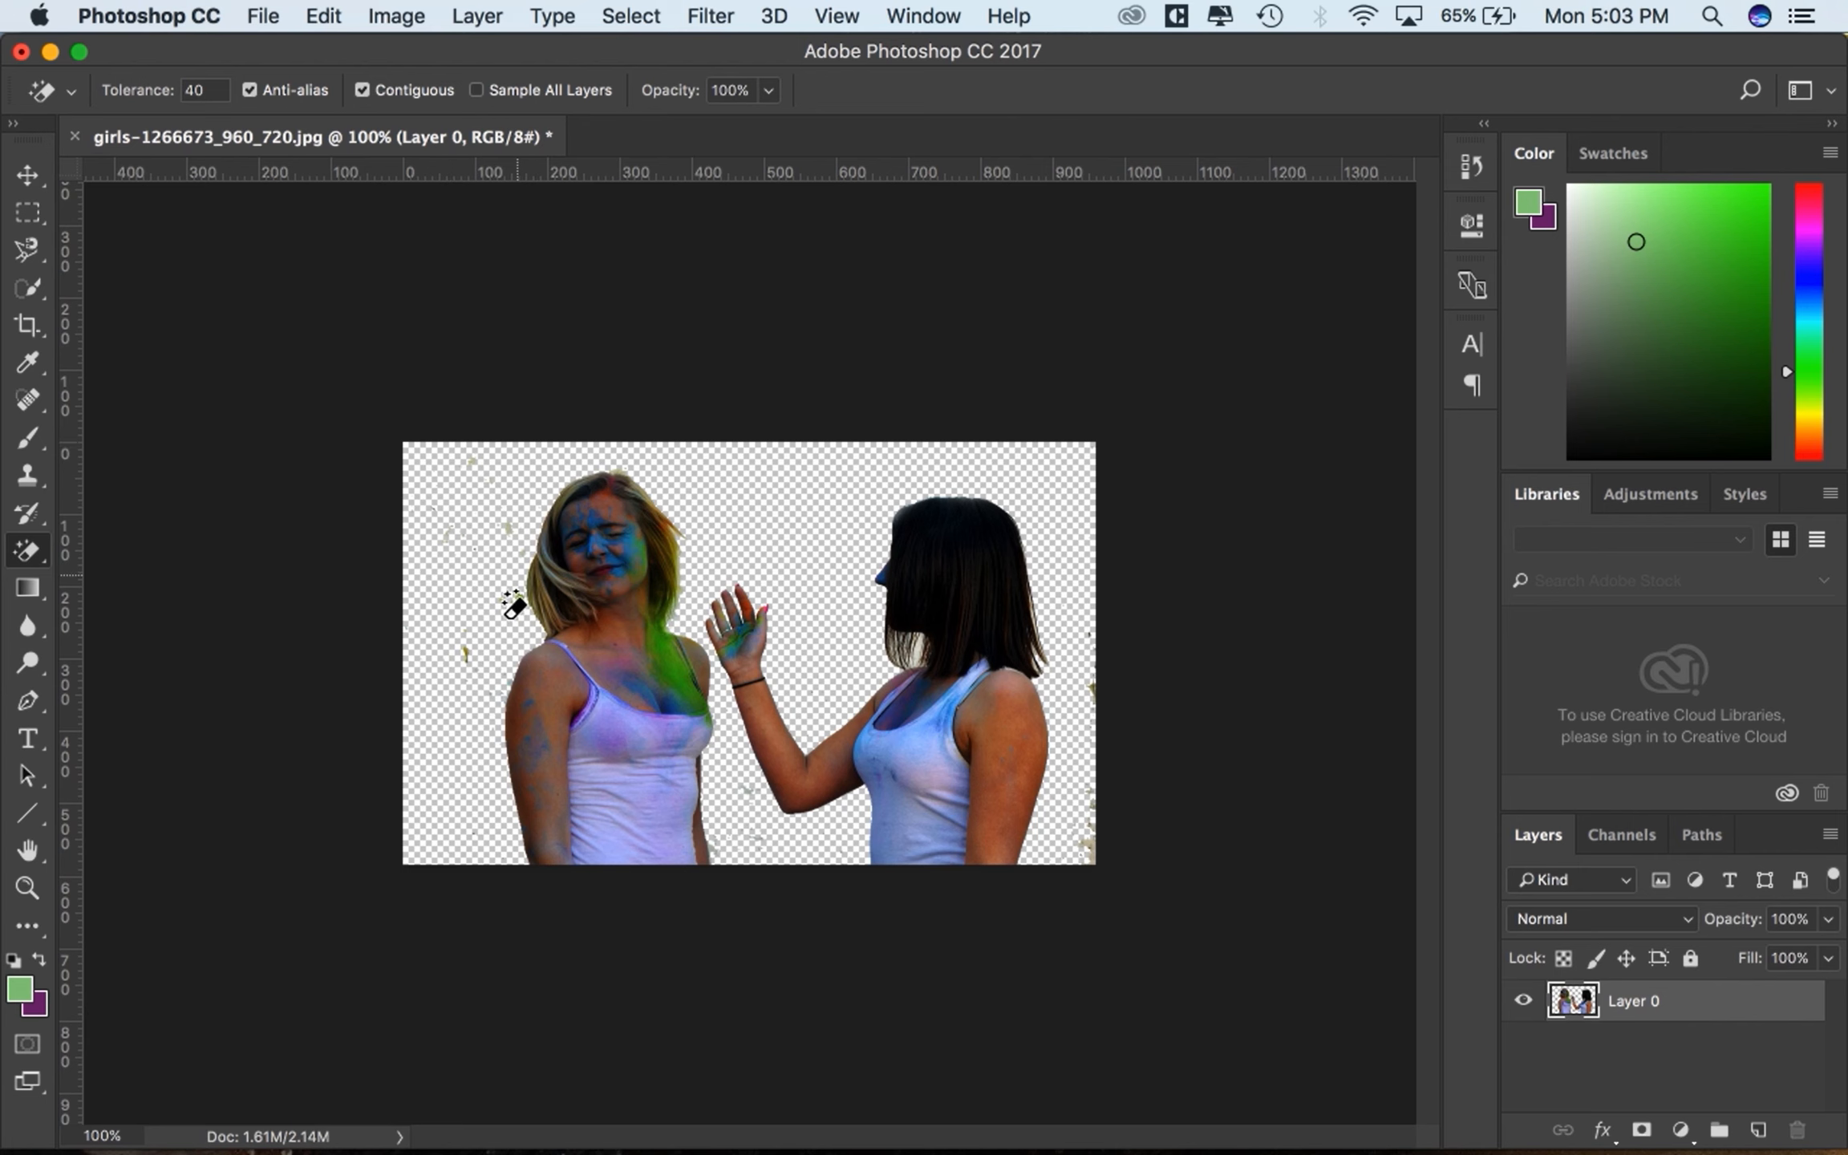
# - Erase the leftover wall specks around the girls using the regular Eraser tool at size 60
pyautogui.click(27, 626)
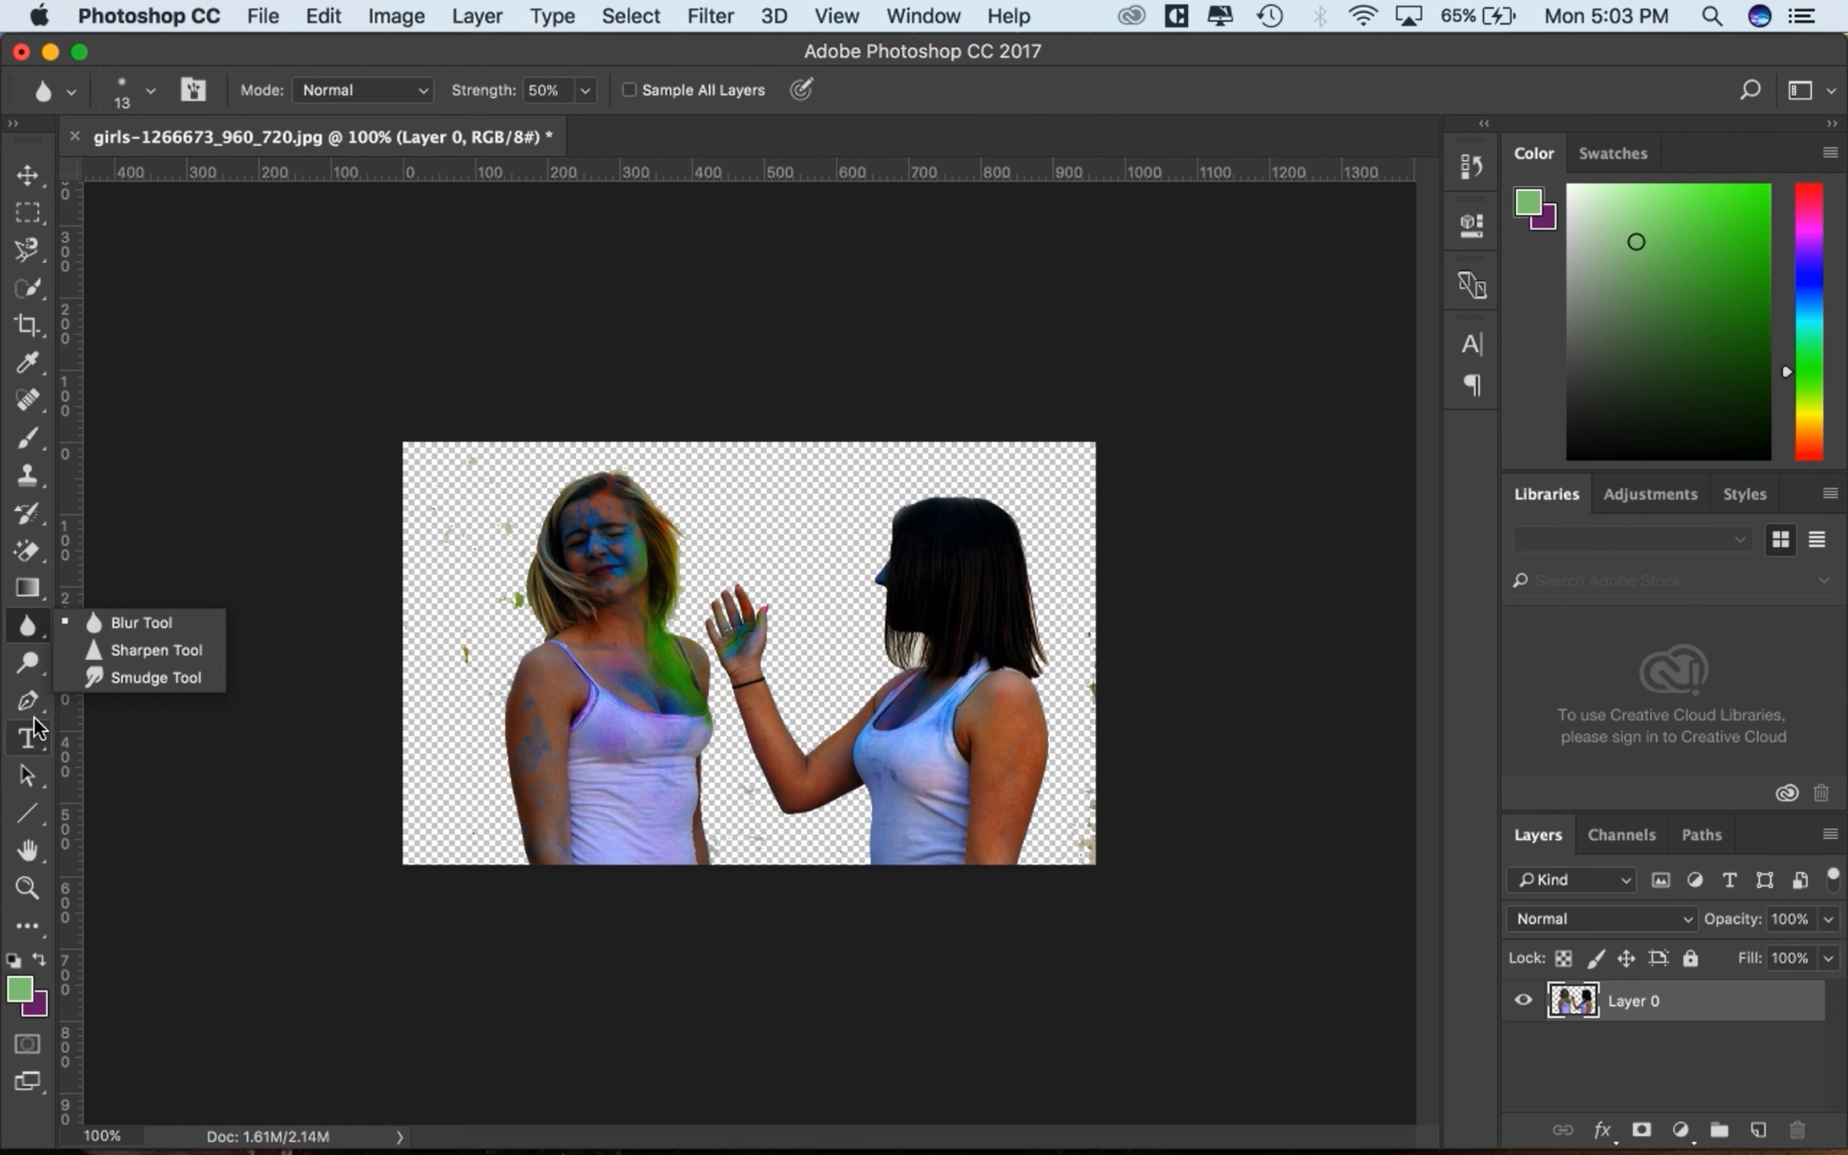
pyautogui.moveTo(27, 551); pyautogui.dragTo(144, 540)
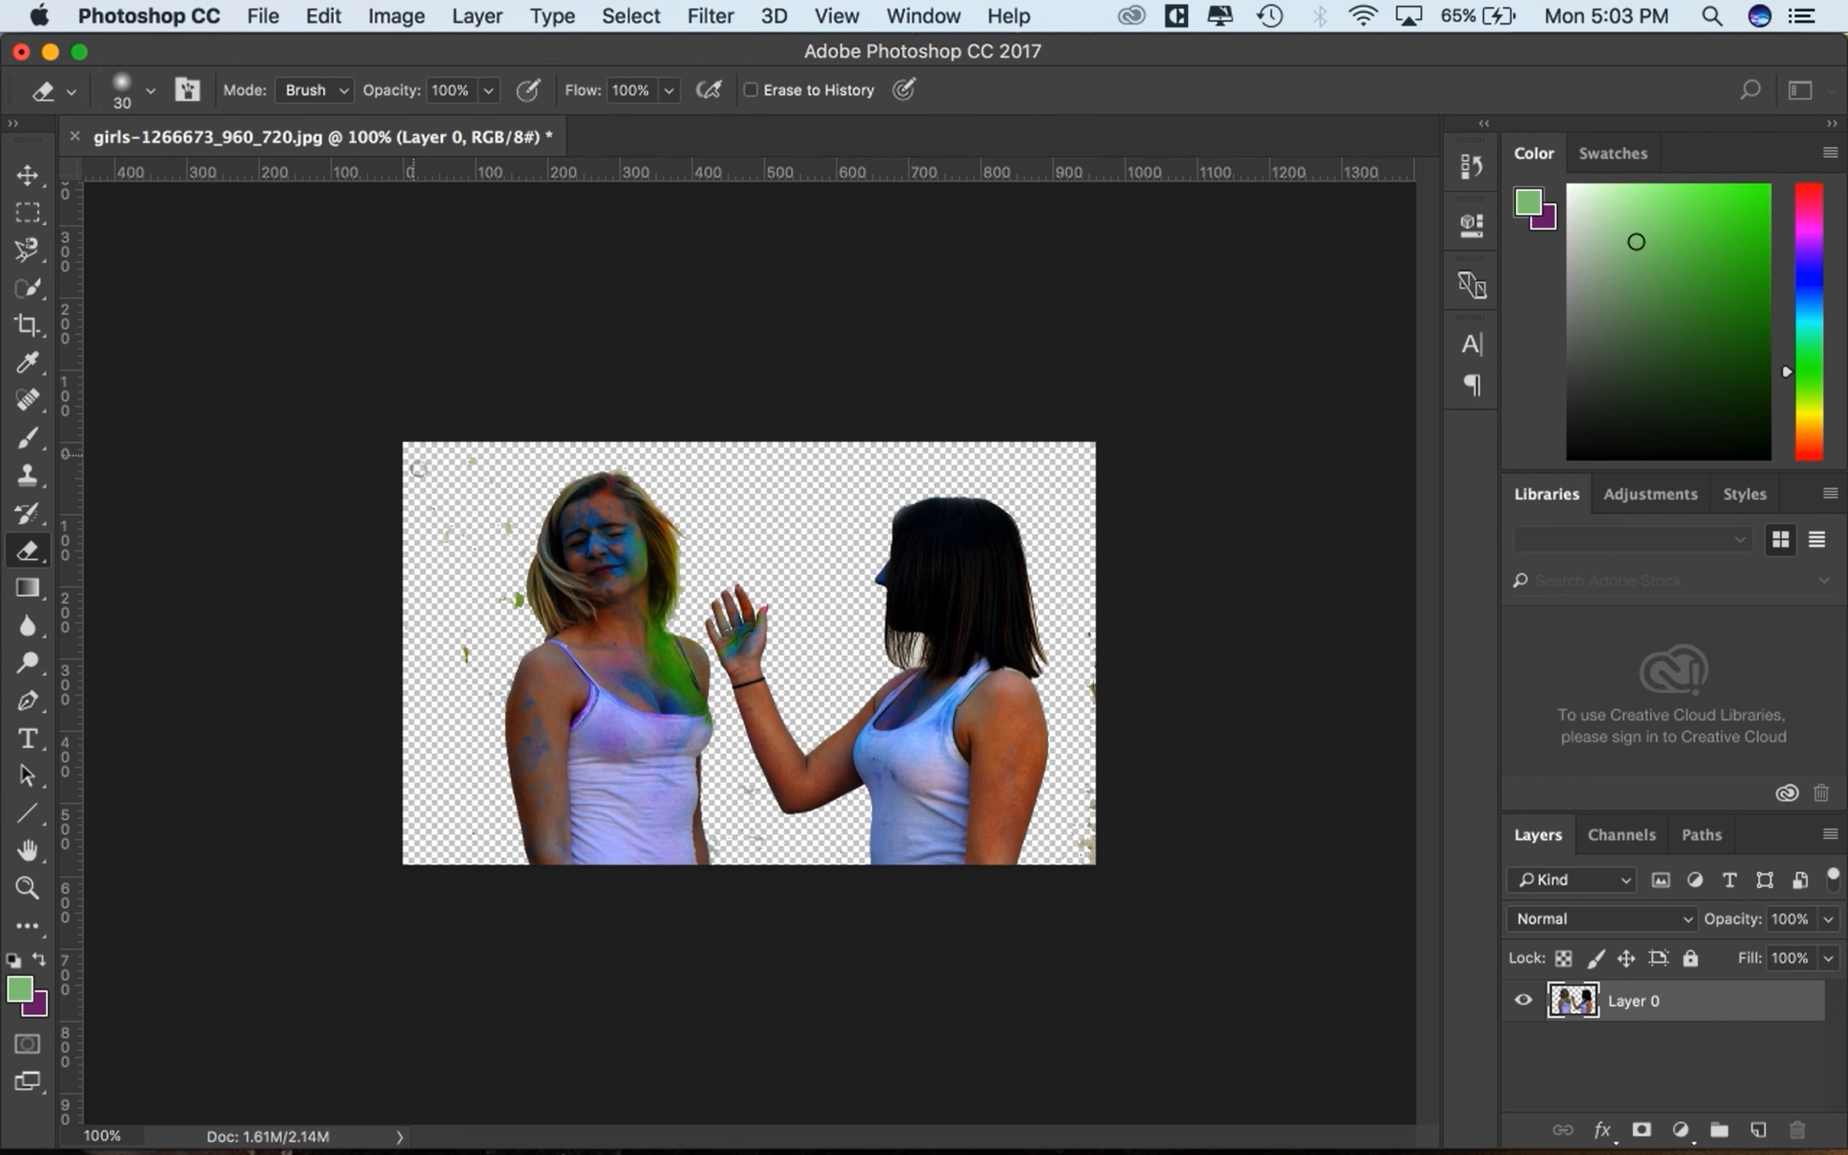
pyautogui.press(']')
pyautogui.press(']')
pyautogui.press(']')
pyautogui.moveTo(466, 473)
pyautogui.mouseDown()
pyautogui.moveTo(495, 547)
pyautogui.moveTo(507, 539)
pyautogui.moveTo(508, 621)
pyautogui.mouseUp()
pyautogui.press('super+z')
pyautogui.moveTo(505, 611)
pyautogui.mouseDown()
pyautogui.moveTo(466, 651)
pyautogui.moveTo(425, 512)
pyautogui.mouseUp()
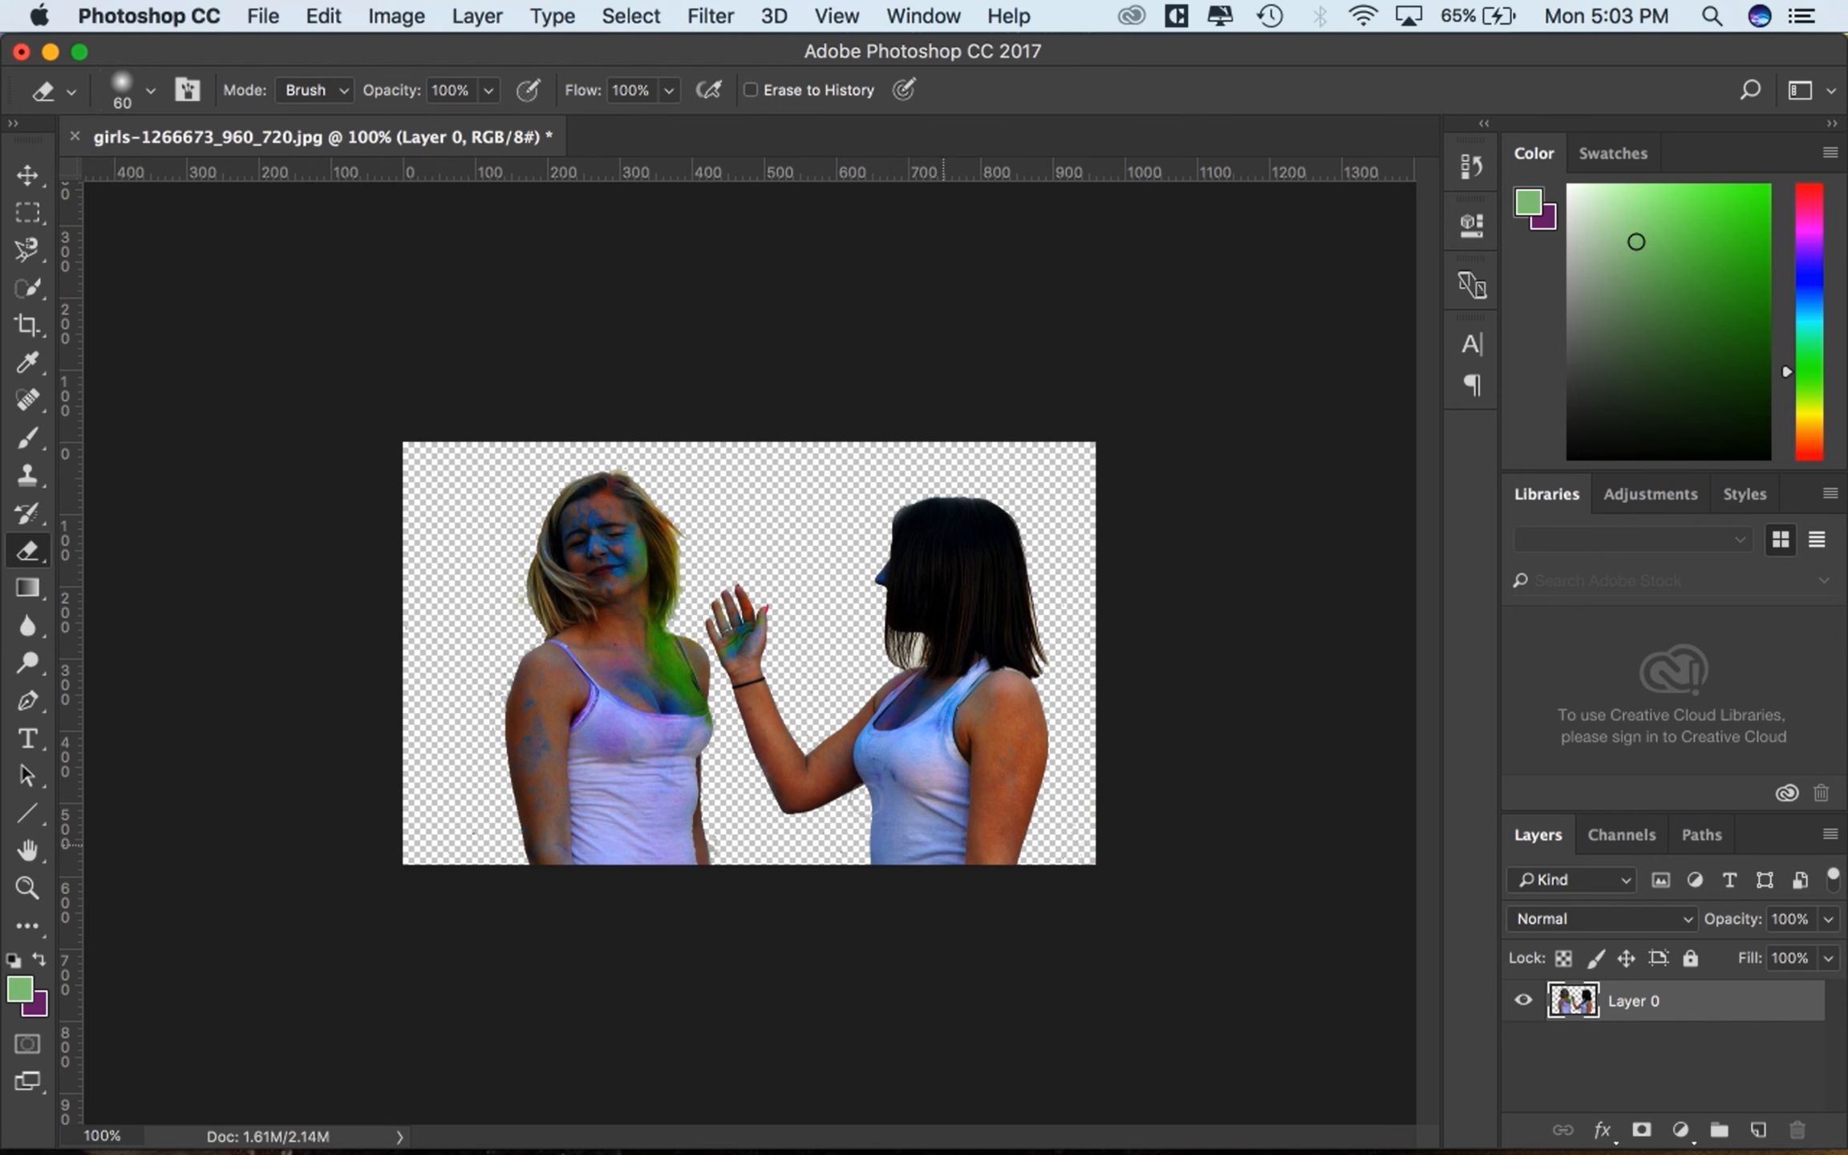
# - Reduce the Eraser brush size to 30 for finer cleanup around the two girls
pyautogui.press('super+equal')
pyautogui.press('[')
pyautogui.press('[')
pyautogui.press('[')
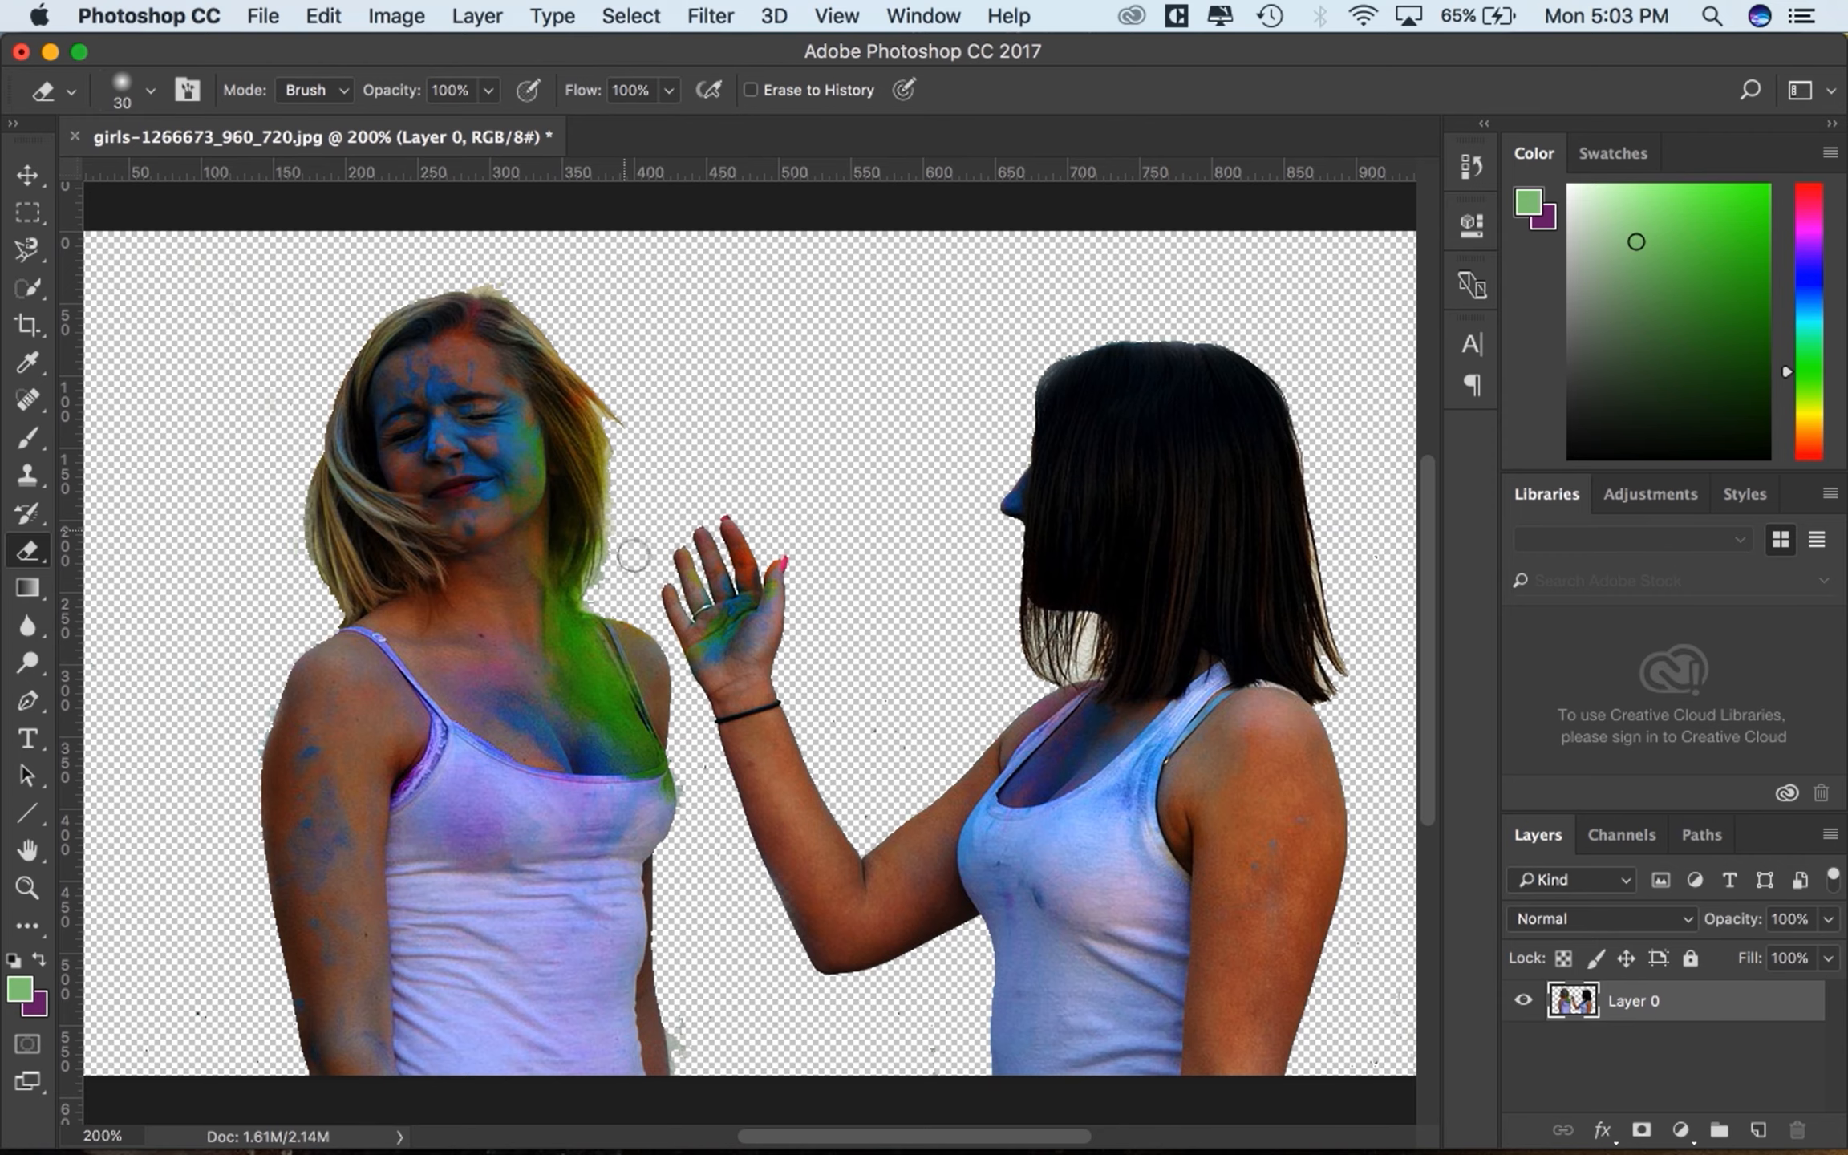
pyautogui.scroll(-5, 641, 497)
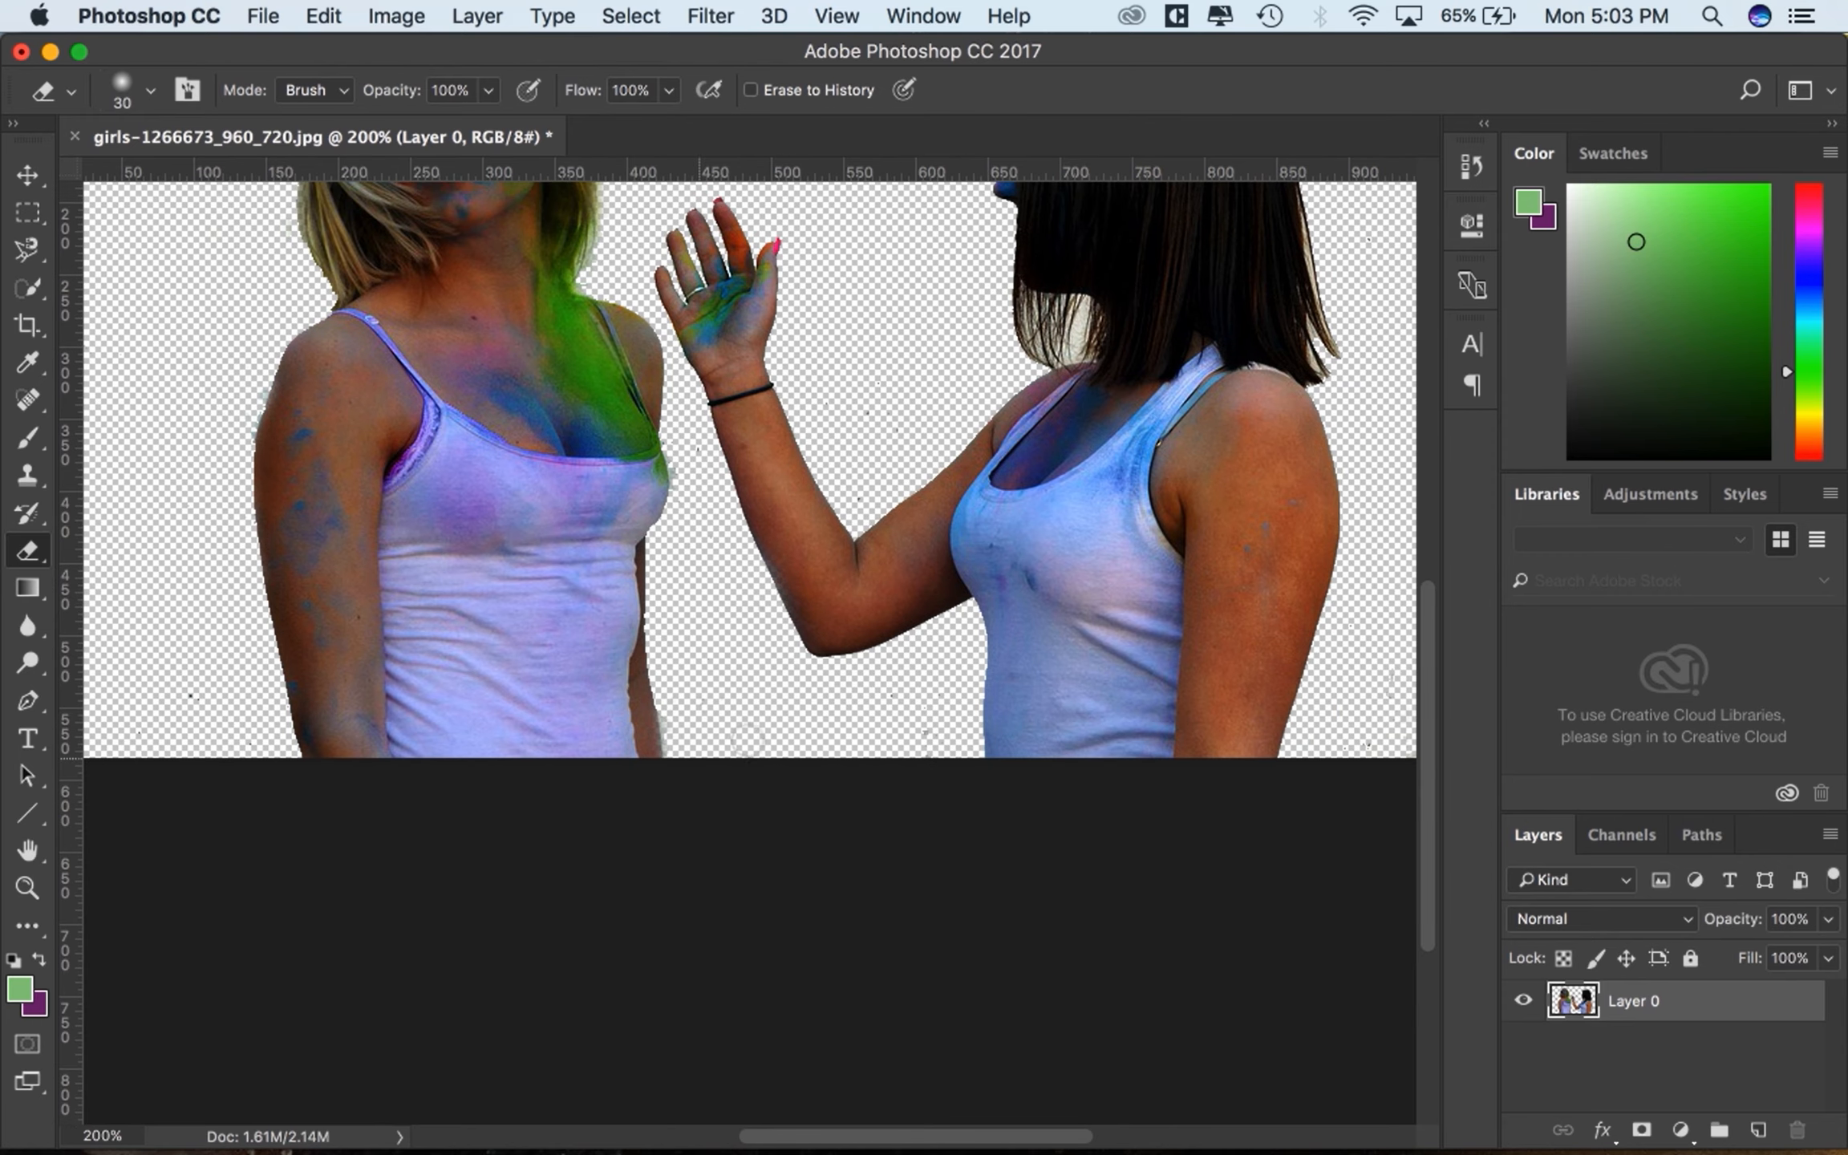
pyautogui.press('super+0')
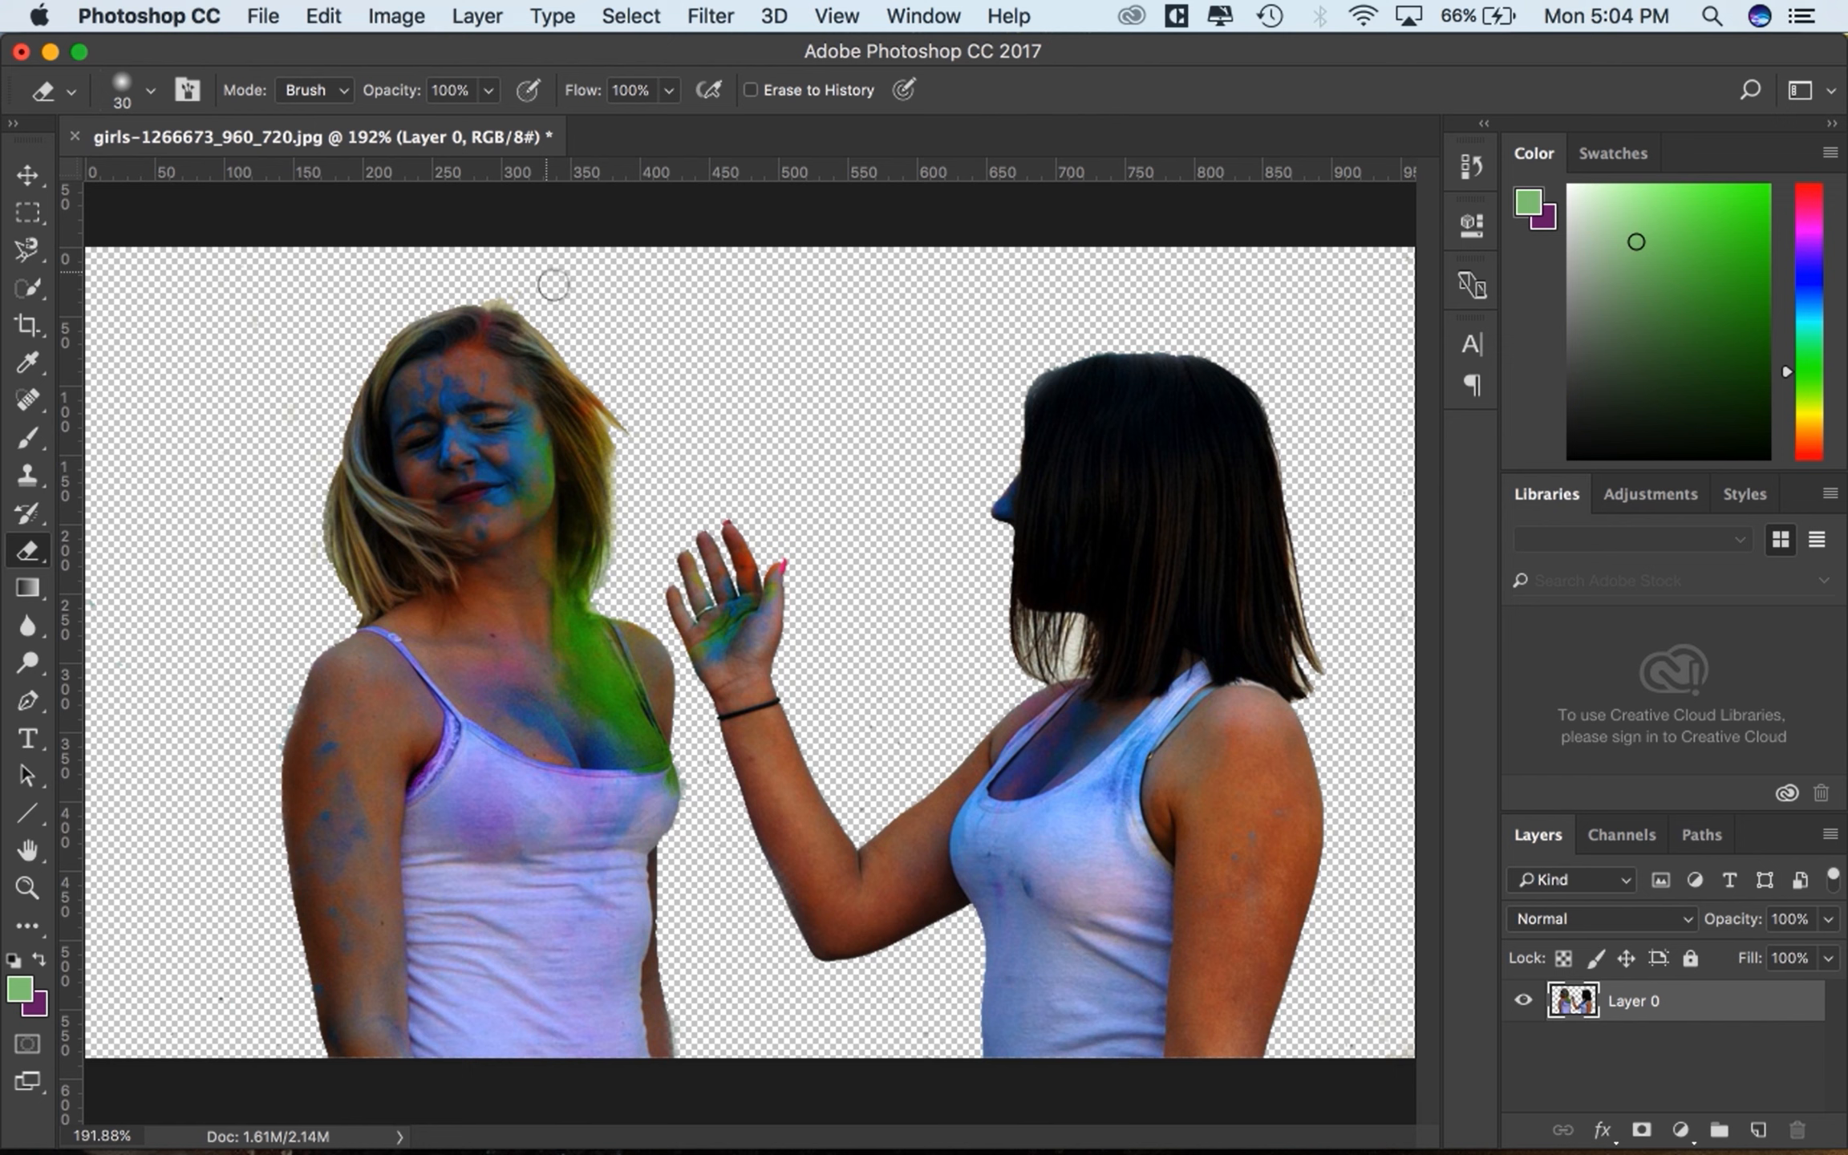